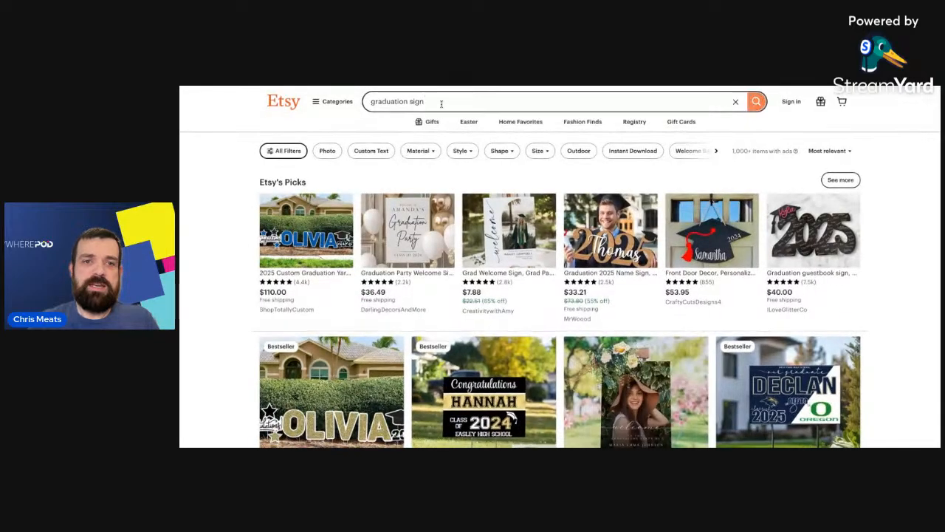
# Change the search query to "graduation welcome sign" and look through the resulting listings.
pyautogui.click(411, 103)
pyautogui.write('welcome')
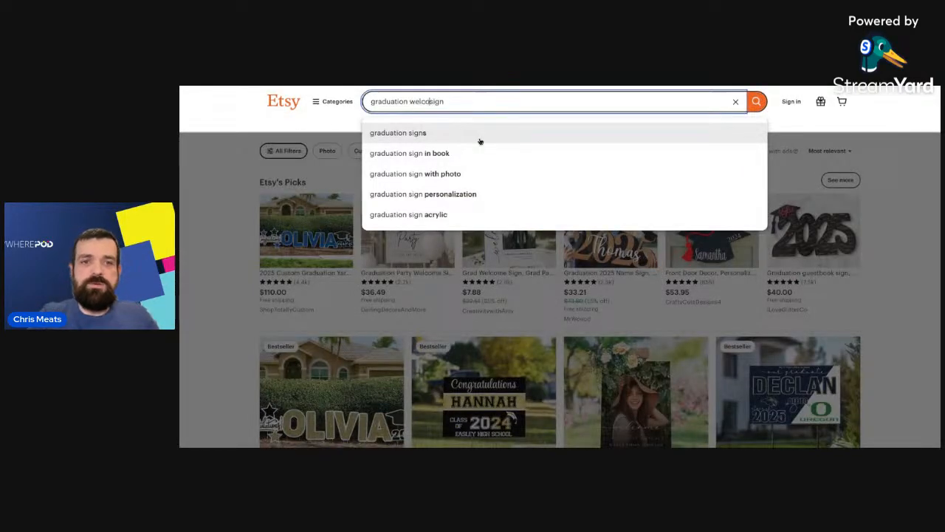
pyautogui.press('Return')
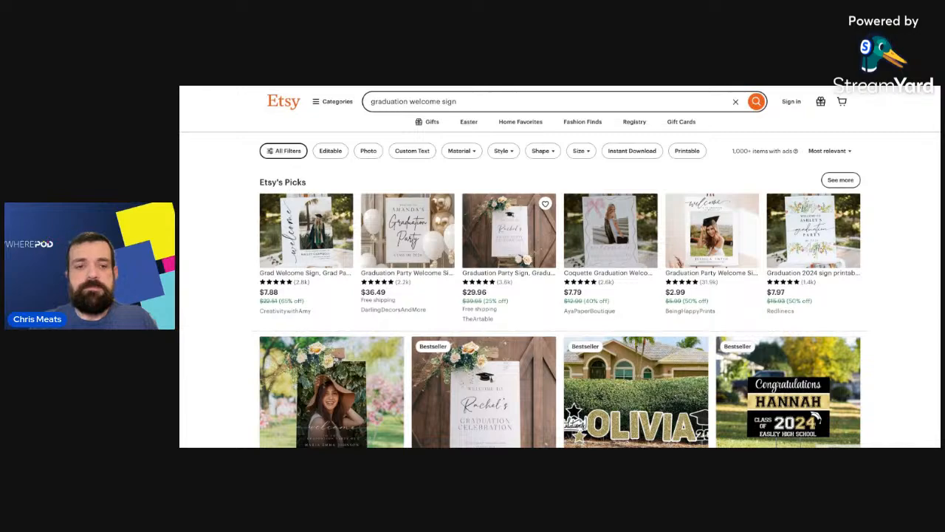
pyautogui.scroll(-1, 529, 316)
pyautogui.scroll(-2, 470, 282)
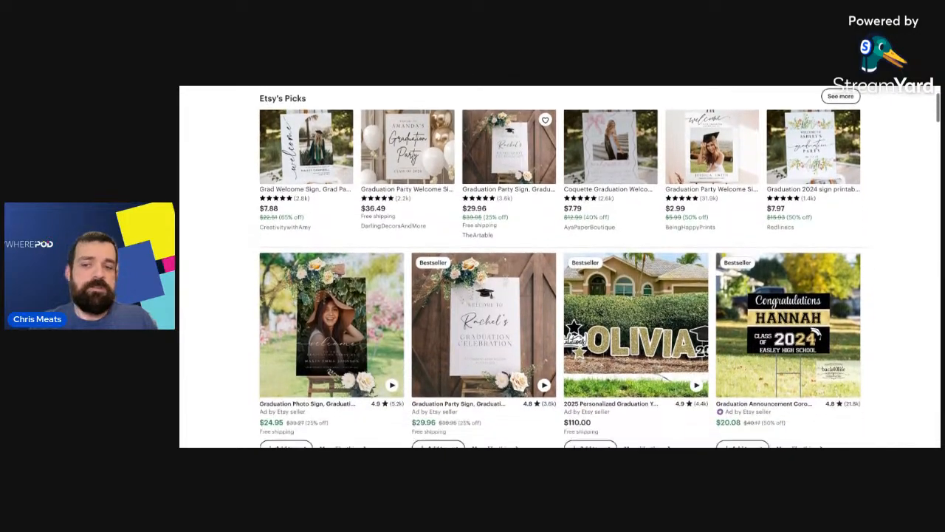
pyautogui.scroll(-5, 470, 283)
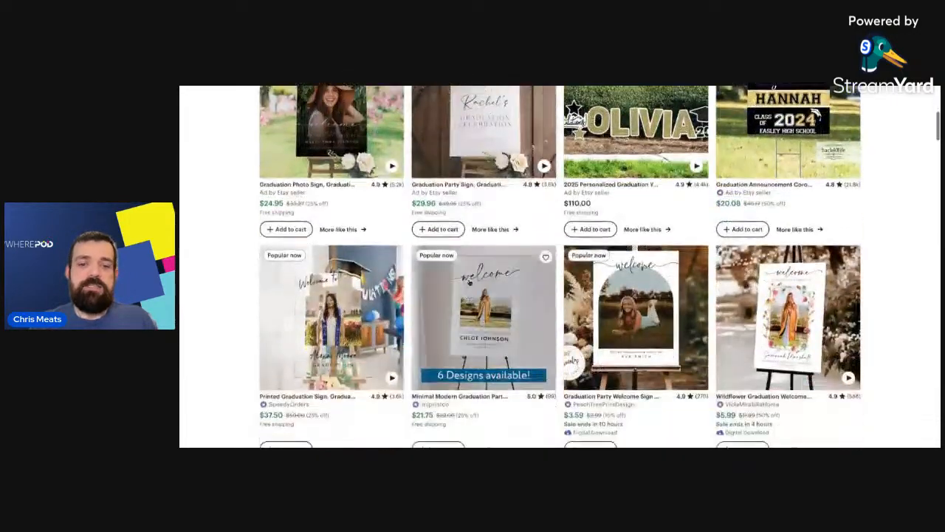
pyautogui.scroll(-2, 484, 200)
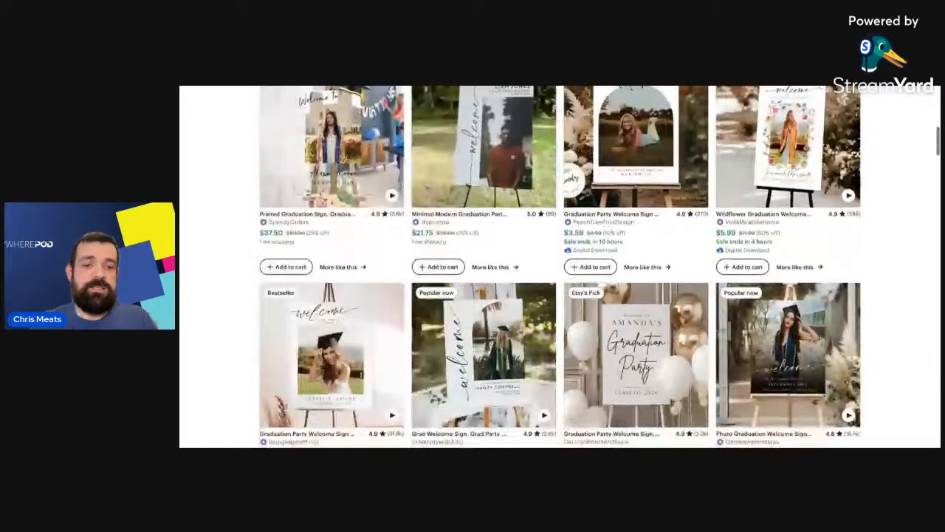
pyautogui.scroll(8, 484, 200)
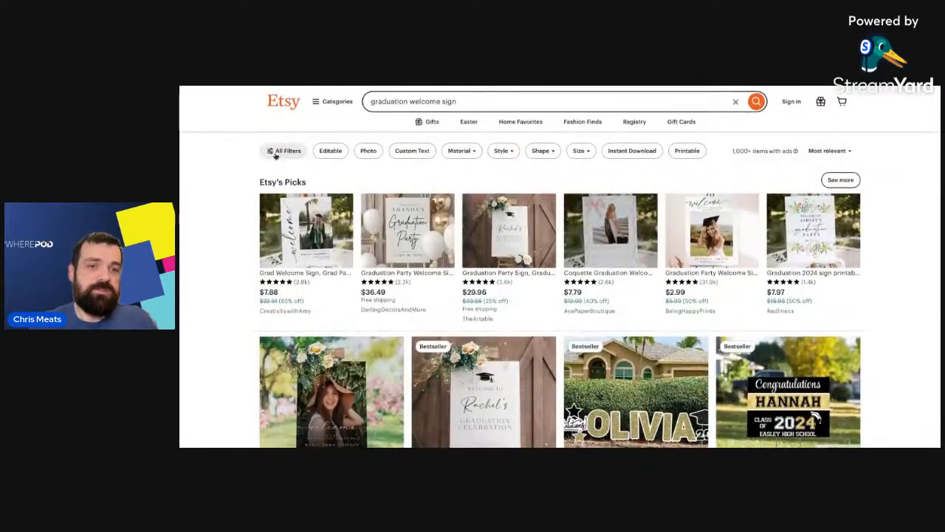
# Try the Star Seller filter and apply the Bestseller filter to the graduation welcome sign results.
pyautogui.click(277, 156)
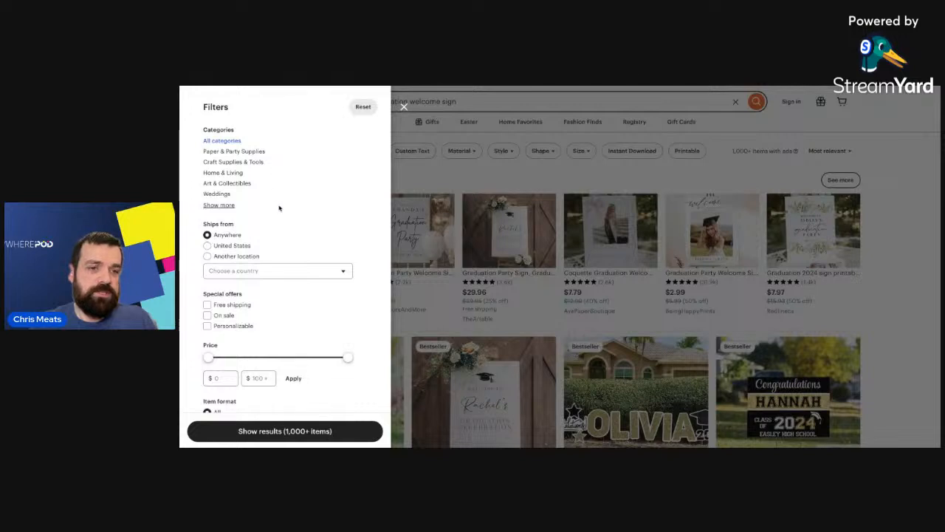
pyautogui.scroll(-3, 279, 207)
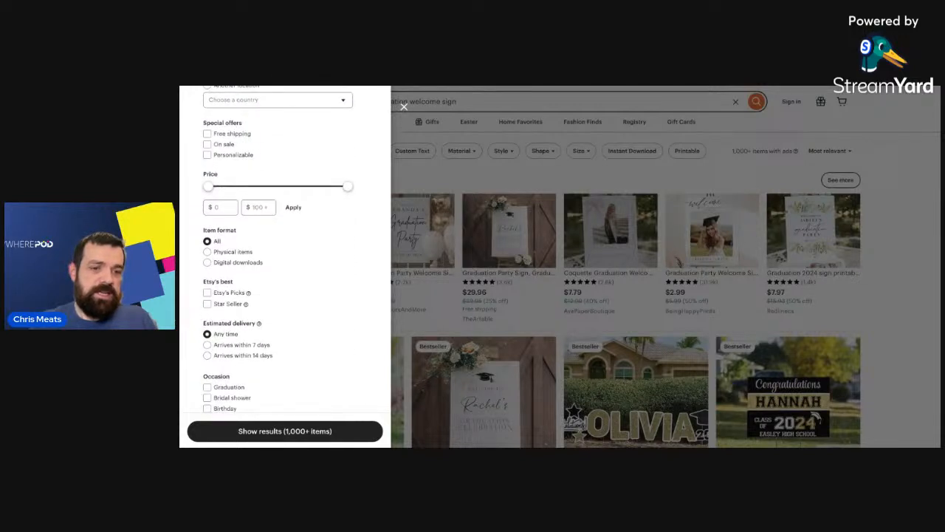
pyautogui.scroll(-1, 278, 203)
pyautogui.scroll(1, 275, 194)
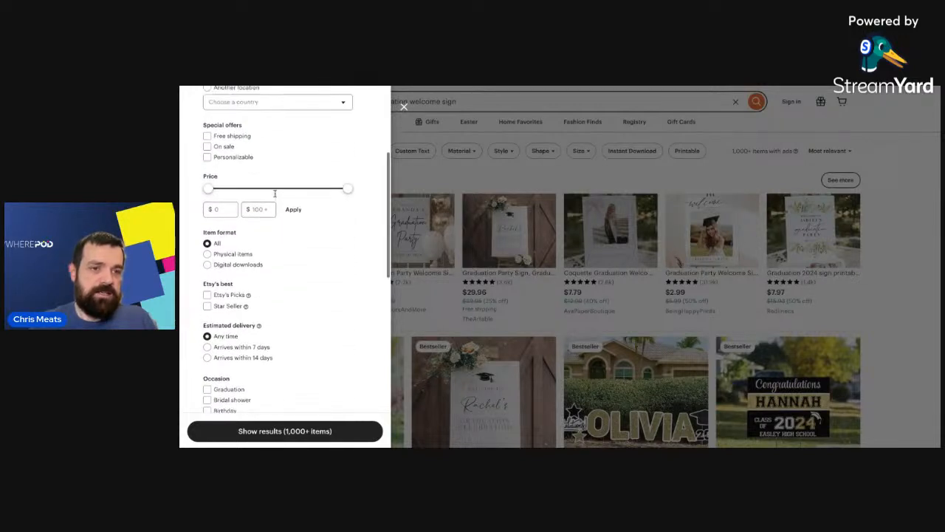
pyautogui.click(206, 306)
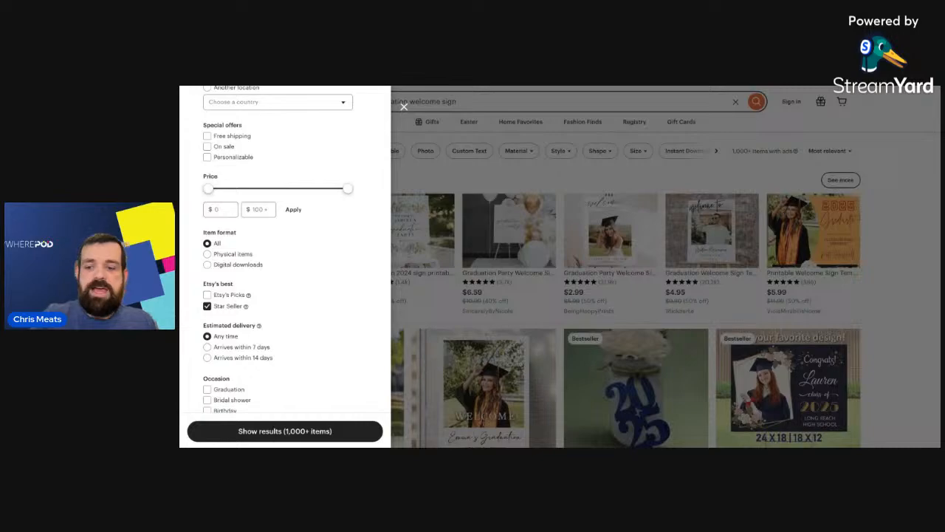
pyautogui.click(286, 430)
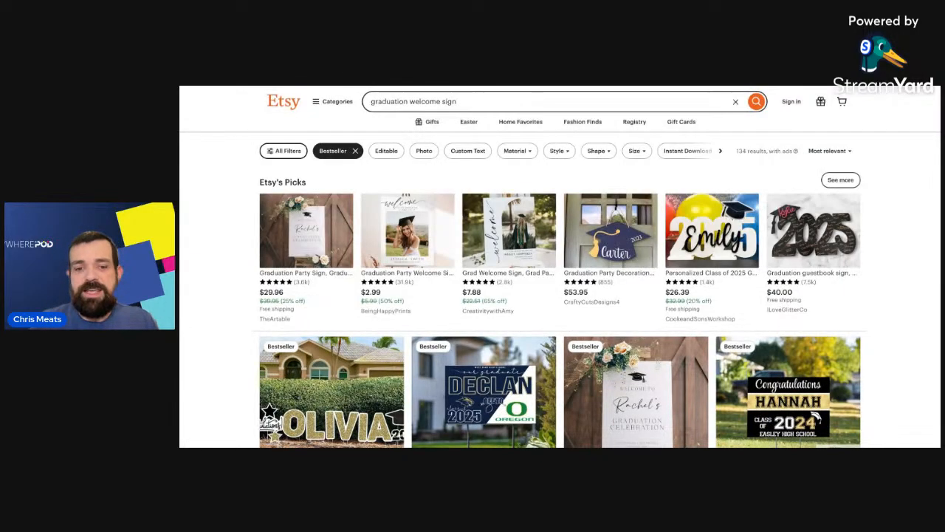
# Examine the bestselling graduation listings, comparing yard signs, welcome signs, garden flags, banners and party decorations.
pyautogui.scroll(-2, 681, 251)
pyautogui.scroll(-1, 665, 266)
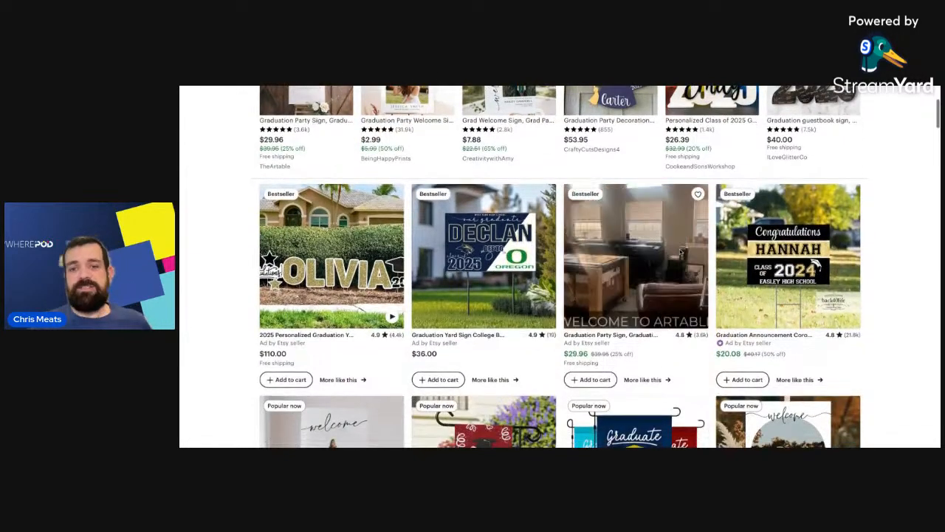
pyautogui.scroll(-2, 533, 244)
pyautogui.scroll(-1, 532, 222)
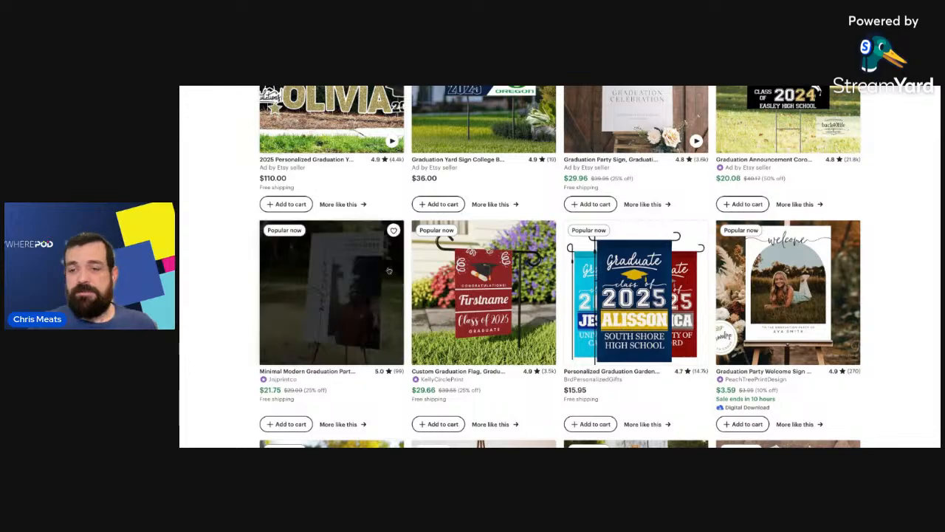
pyautogui.scroll(-5, 560, 266)
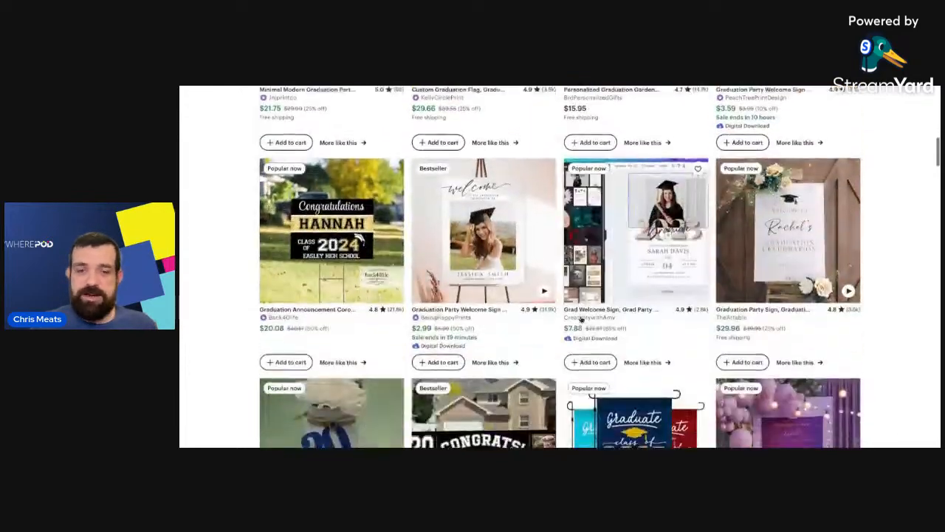
pyautogui.scroll(-5, 635, 266)
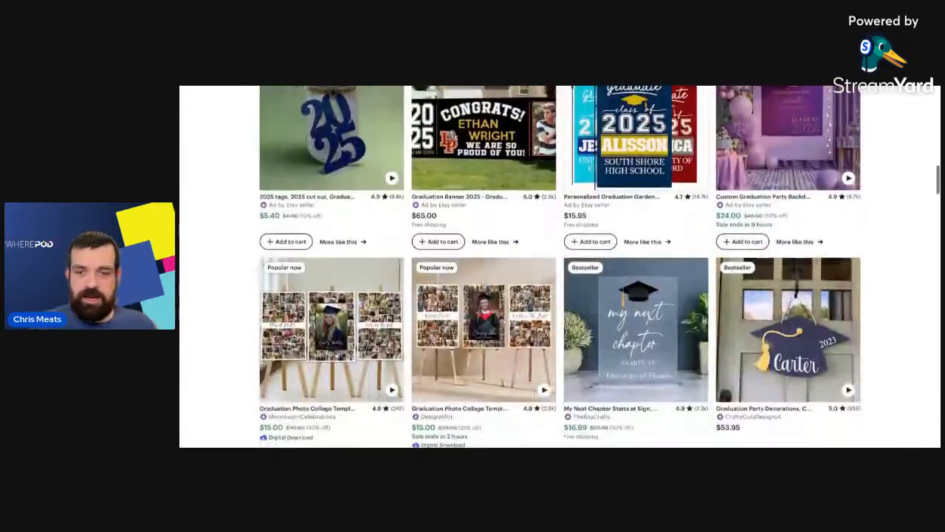
pyautogui.scroll(-5, 635, 266)
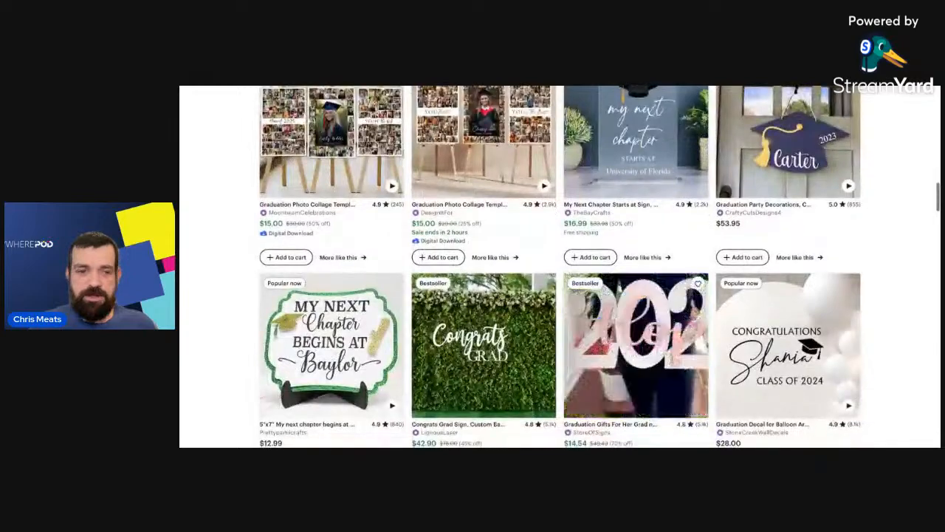
pyautogui.scroll(-5, 560, 266)
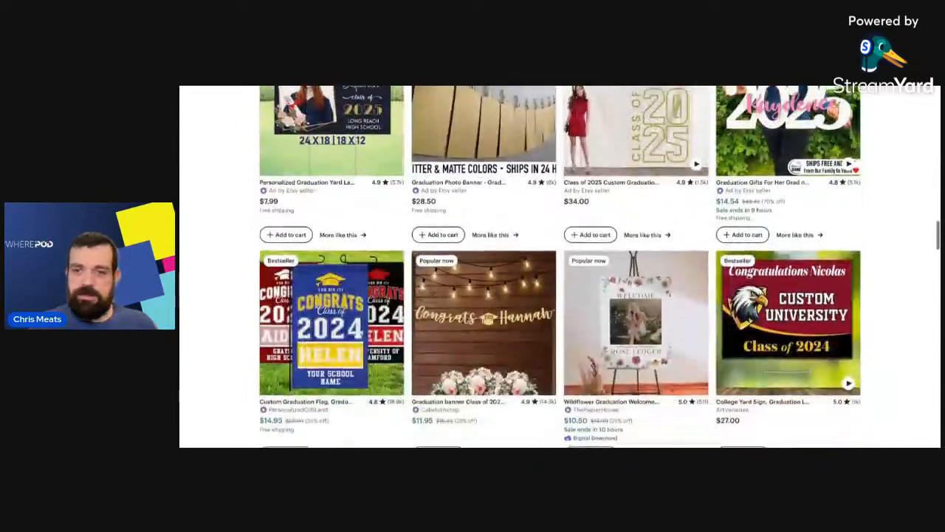
pyautogui.scroll(-5, 560, 266)
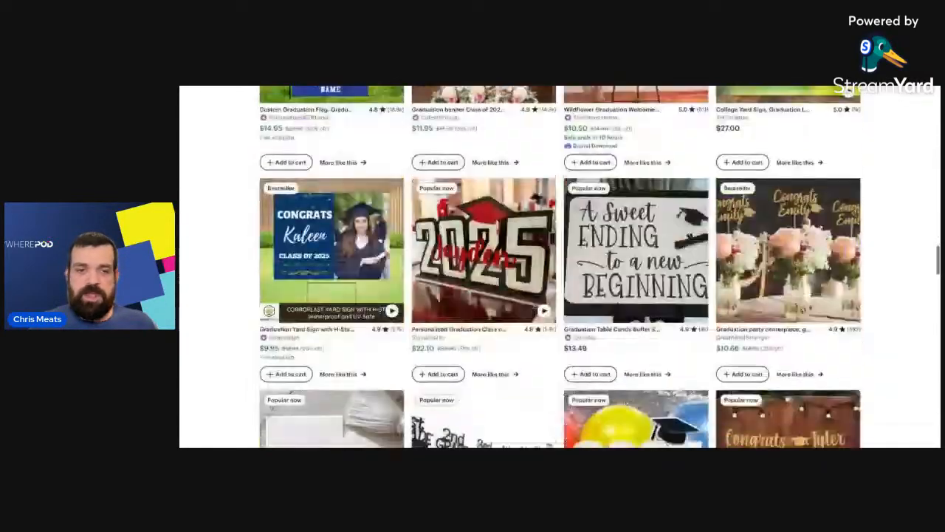
pyautogui.scroll(9, 560, 266)
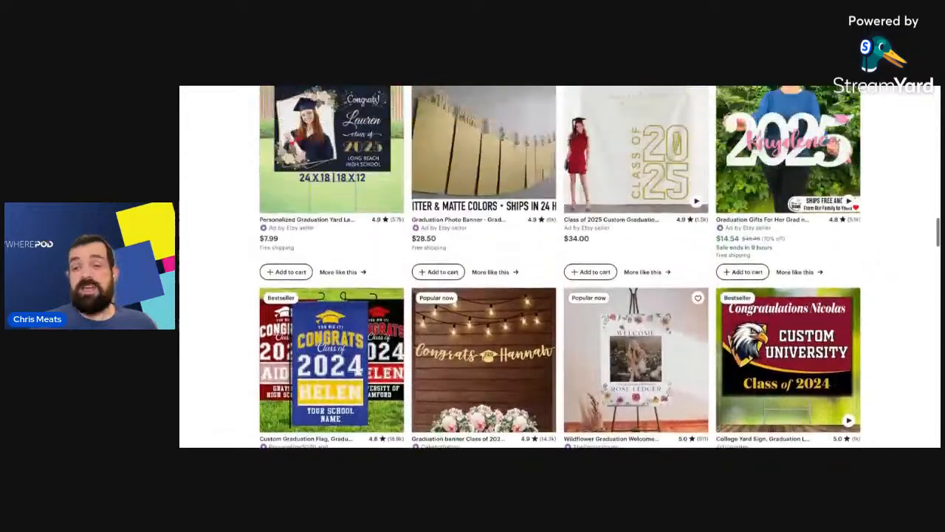
pyautogui.scroll(9, 560, 266)
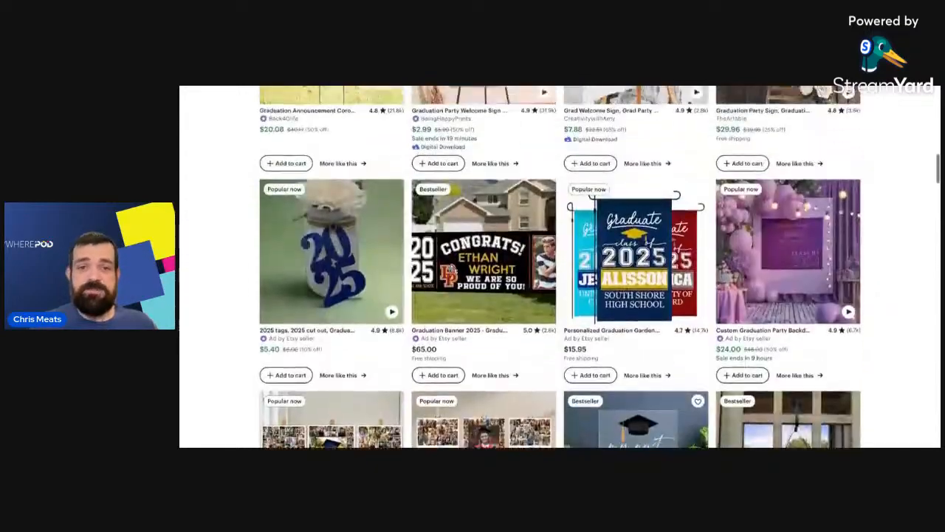
pyautogui.scroll(3, 560, 266)
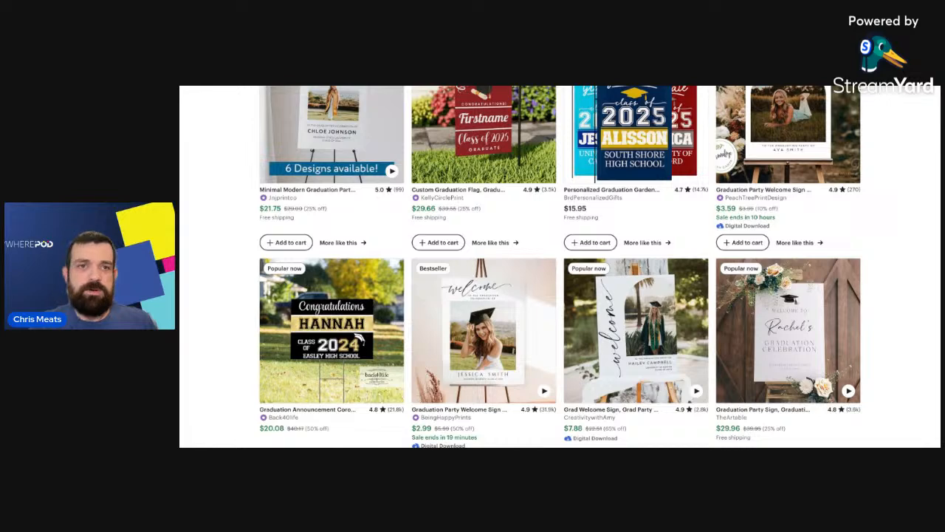
# Switch to the Graduation Announcement Coroplast Yard Sign listing and review its personalization instructions, including the requested colors.
pyautogui.hotkey('ctrl', 'Tab')
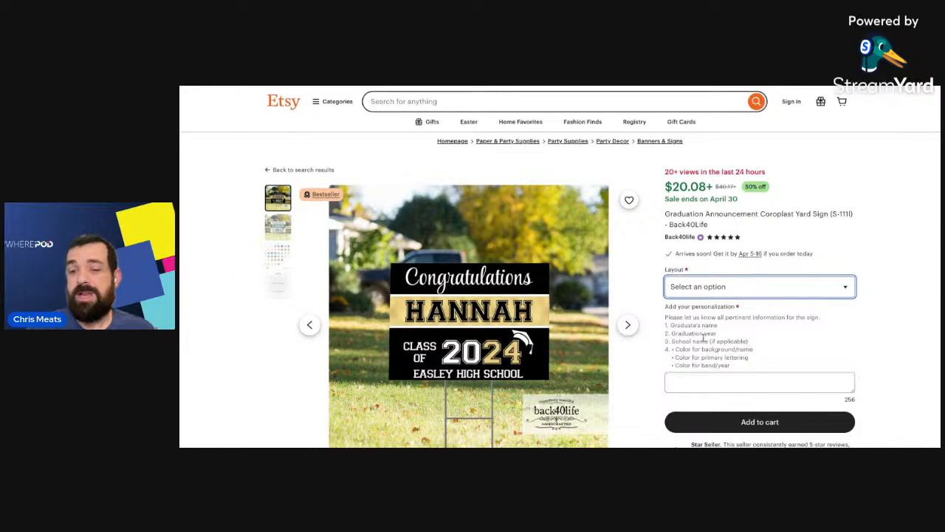
pyautogui.moveTo(701, 349); pyautogui.dragTo(713, 376)
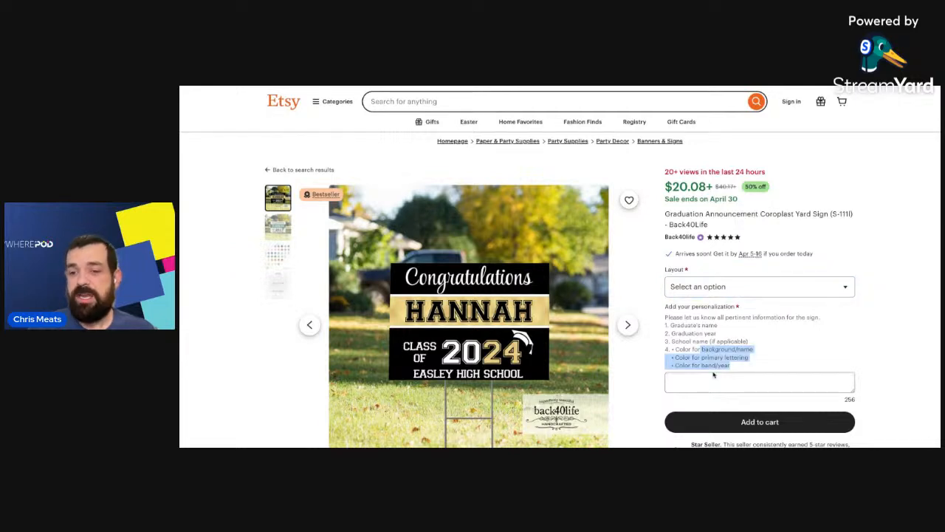
pyautogui.click(768, 359)
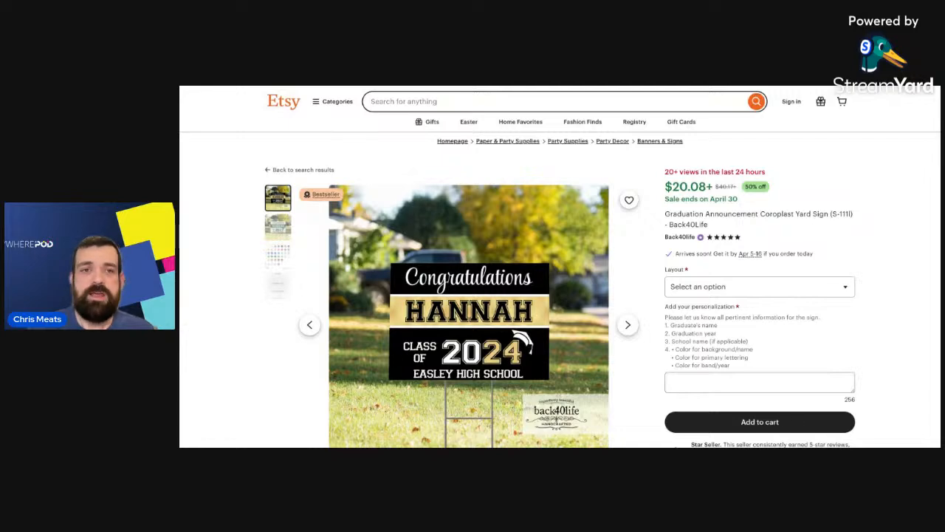
# Switch to the Minimal Modern Graduation Party Welcome Sign listing and view its main photo and six-design overview image.
pyautogui.hotkey('ctrl', 'Tab')
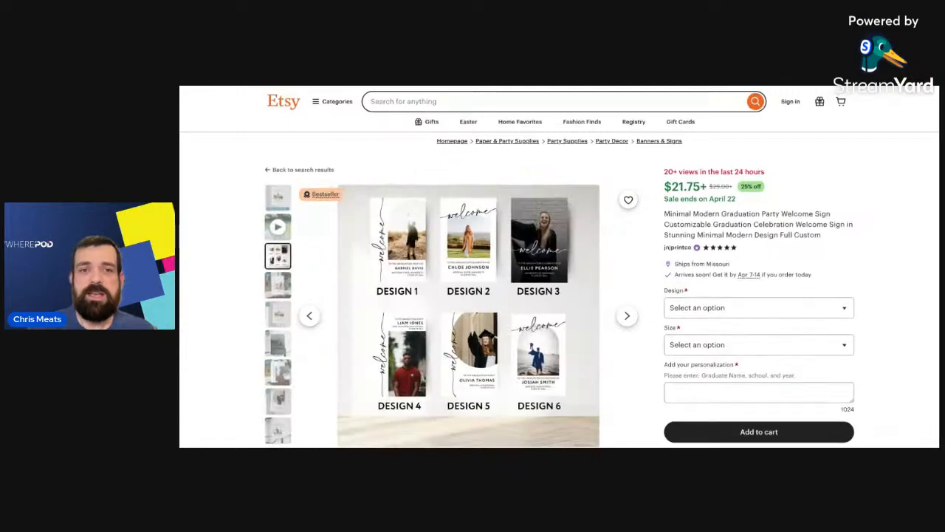
pyautogui.click(280, 204)
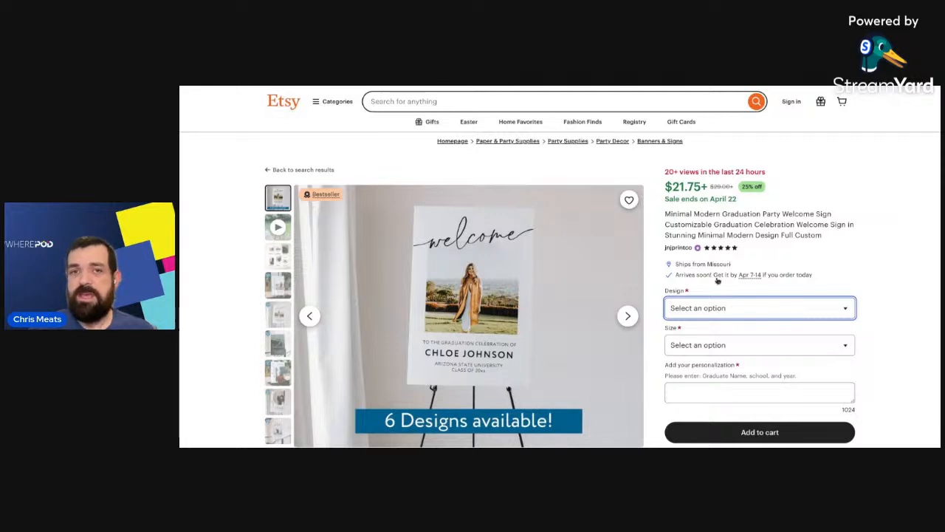
pyautogui.scroll(-1, 717, 281)
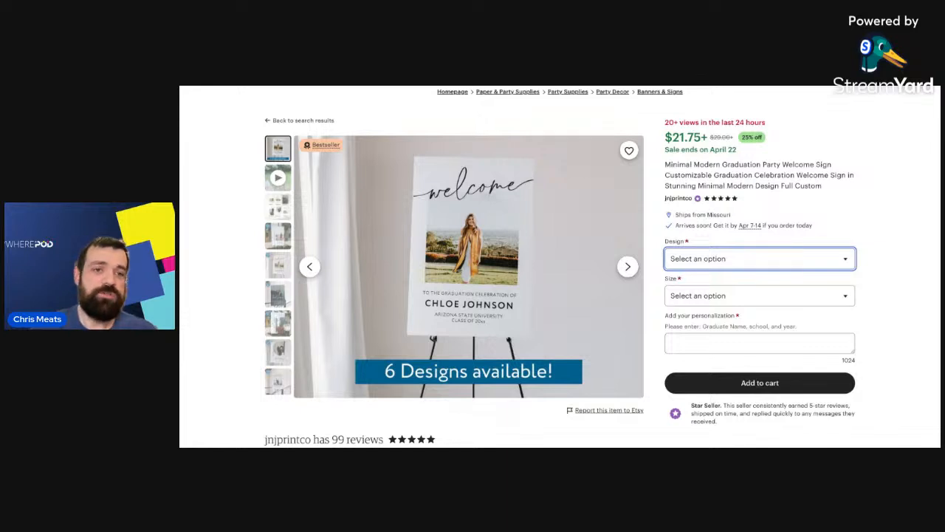
pyautogui.click(284, 209)
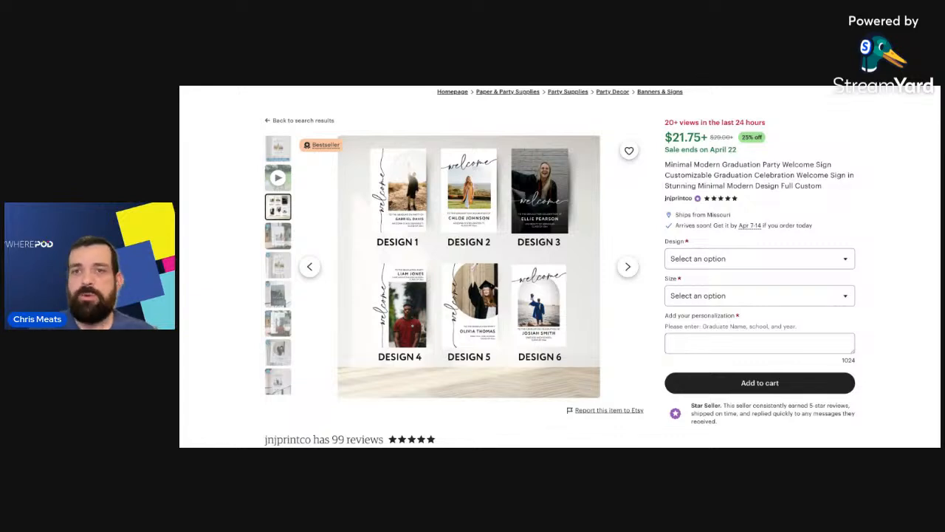
pyautogui.scroll(1, 787, 168)
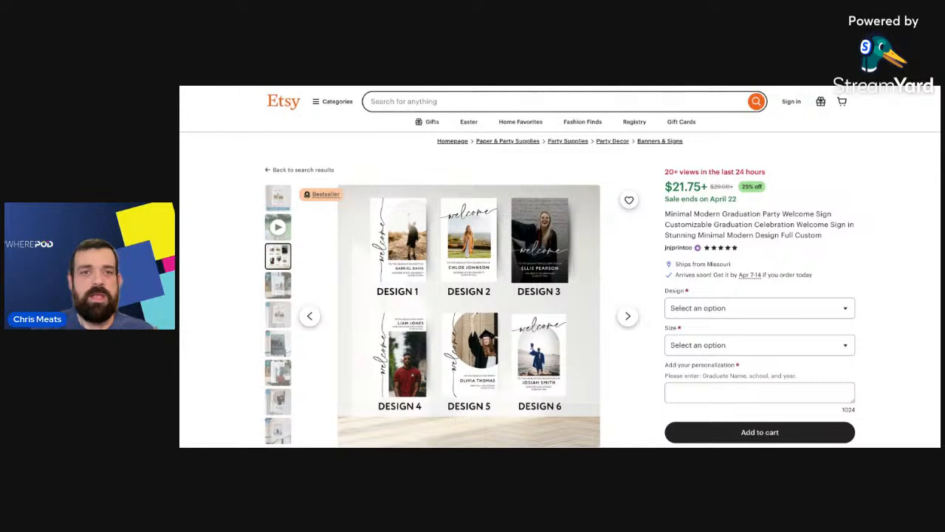
# Switch to the Graduation Senior Flag Class of 2025 listing and check its background color and accent and trim color options.
pyautogui.hotkey('ctrl', 'Tab')
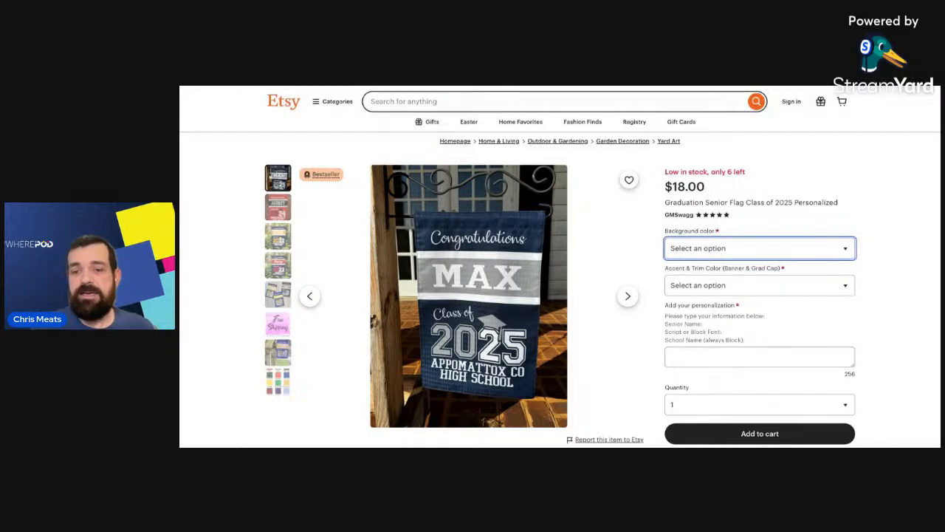
pyautogui.click(729, 288)
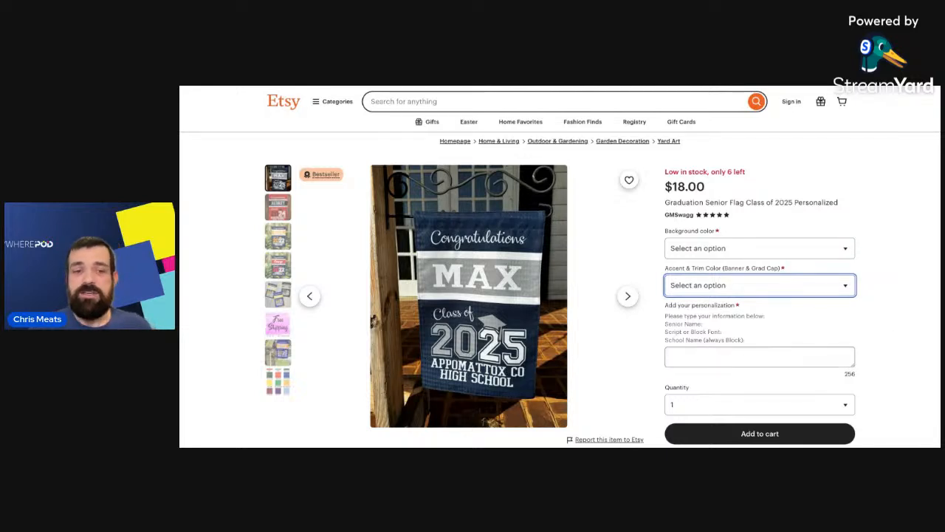
pyautogui.click(700, 251)
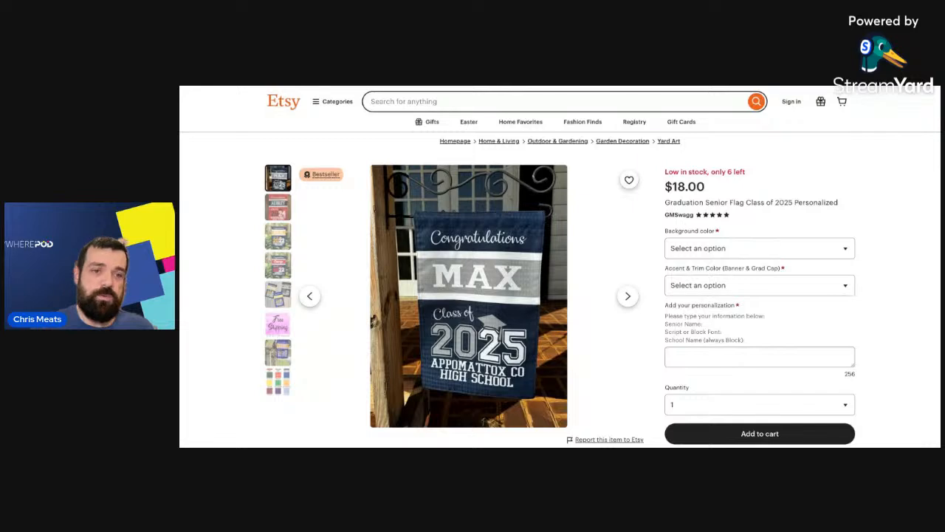
# Switch to the Personalized Graduation Garden Flag listing and view the photo of the blue flags displayed at a house with a red door.
pyautogui.hotkey('ctrl', 'Tab')
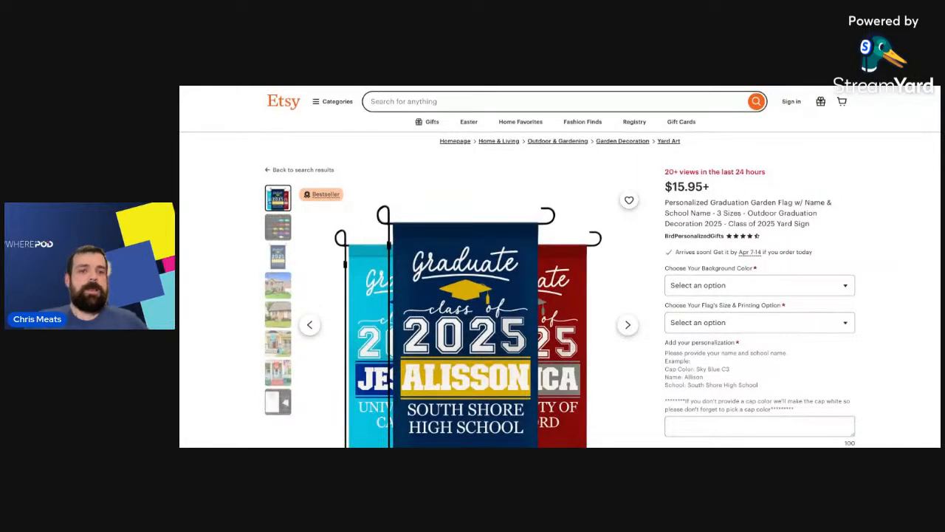
pyautogui.scroll(-1, 536, 317)
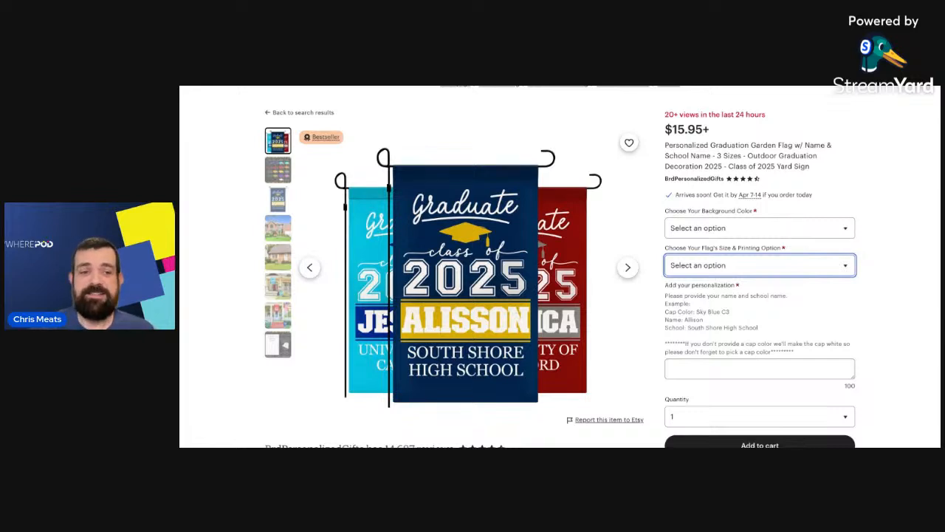
pyautogui.click(279, 293)
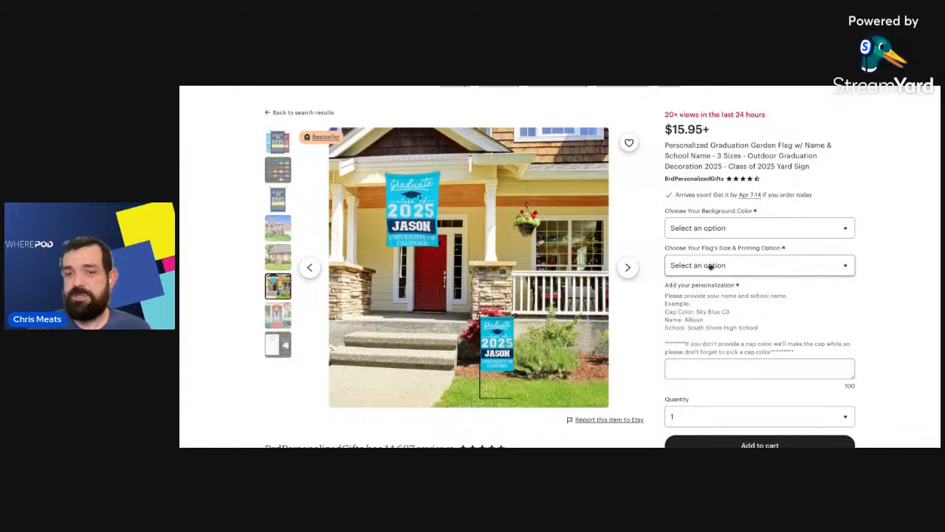
# View the flag listing's school color chart and check its background color and personalization fields.
pyautogui.click(765, 234)
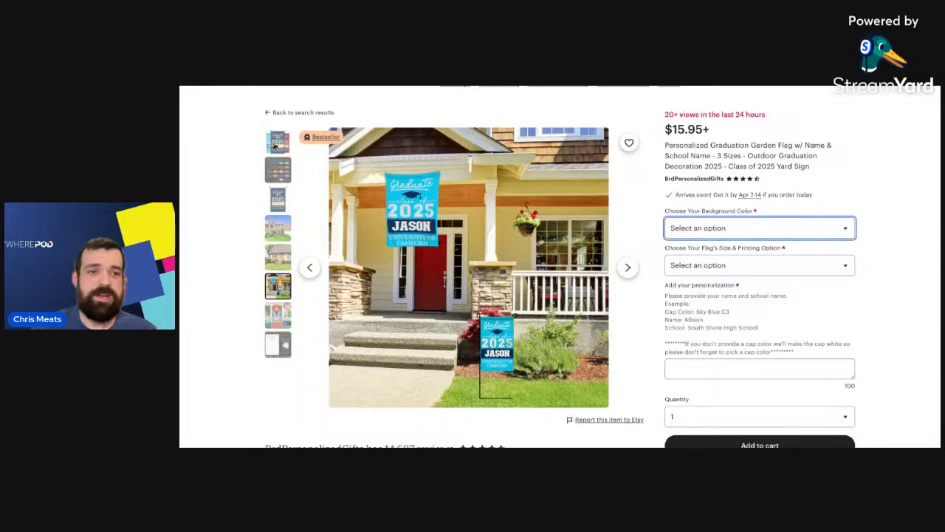
pyautogui.click(278, 170)
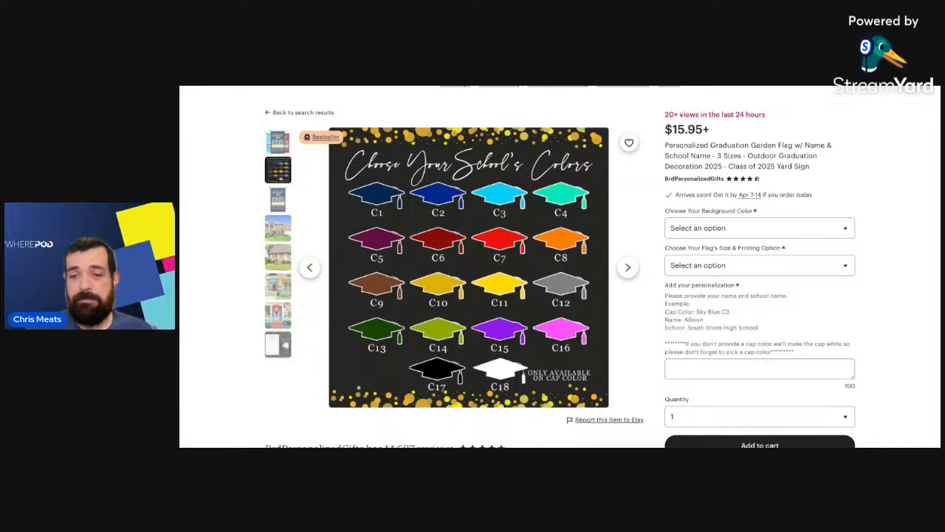
pyautogui.click(721, 370)
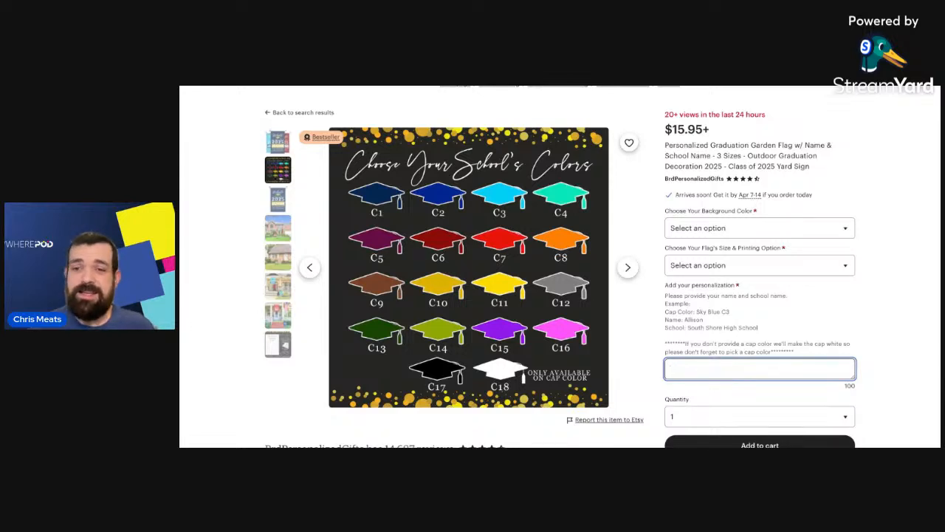
pyautogui.click(734, 233)
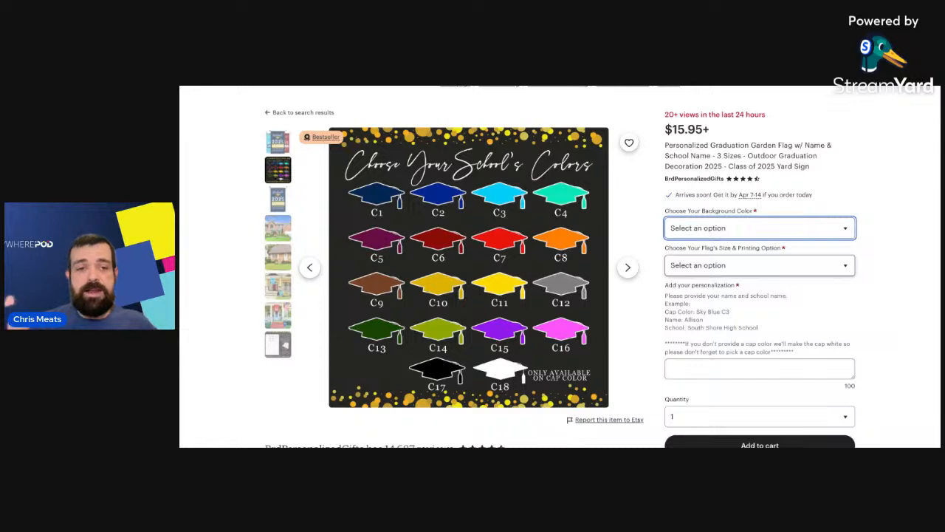
# Check the flag listing's size and printing option field and return to the main product photo of the three flags.
pyautogui.click(667, 251)
pyautogui.moveTo(668, 251); pyautogui.dragTo(784, 250)
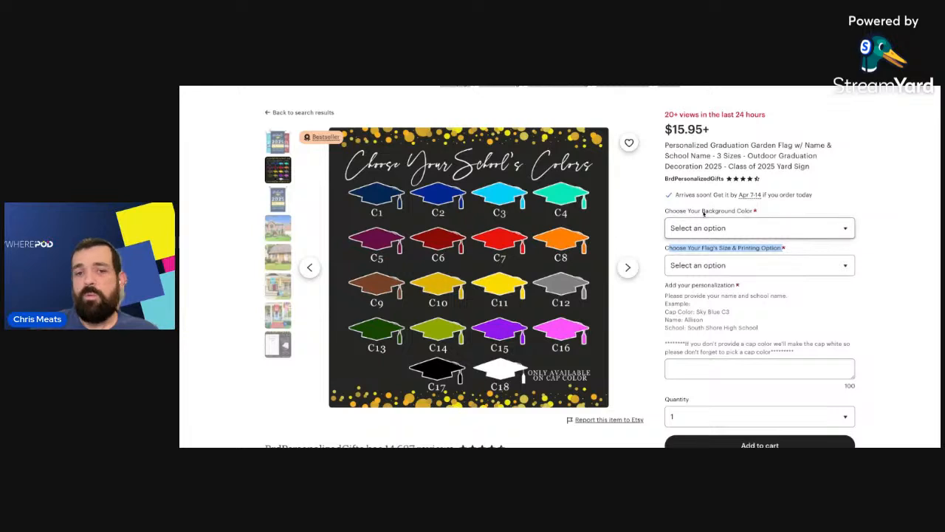
pyautogui.click(673, 308)
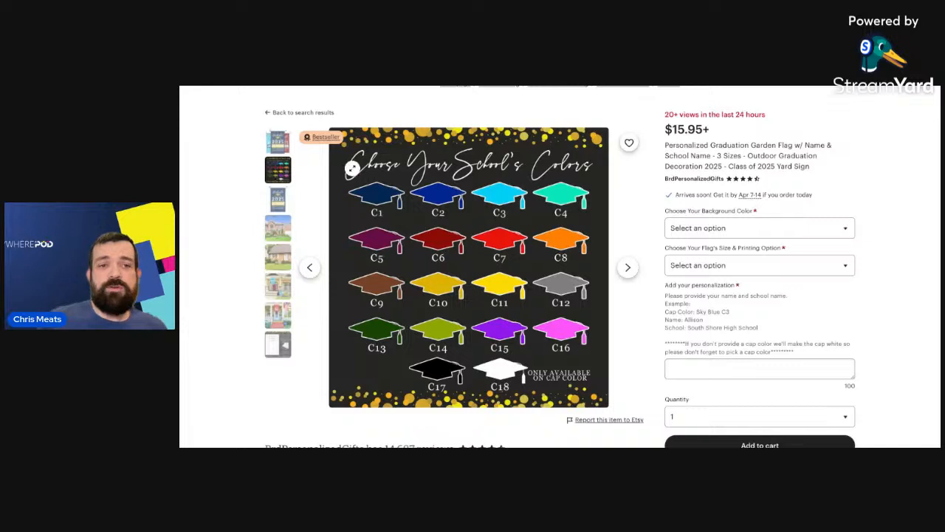
pyautogui.click(284, 152)
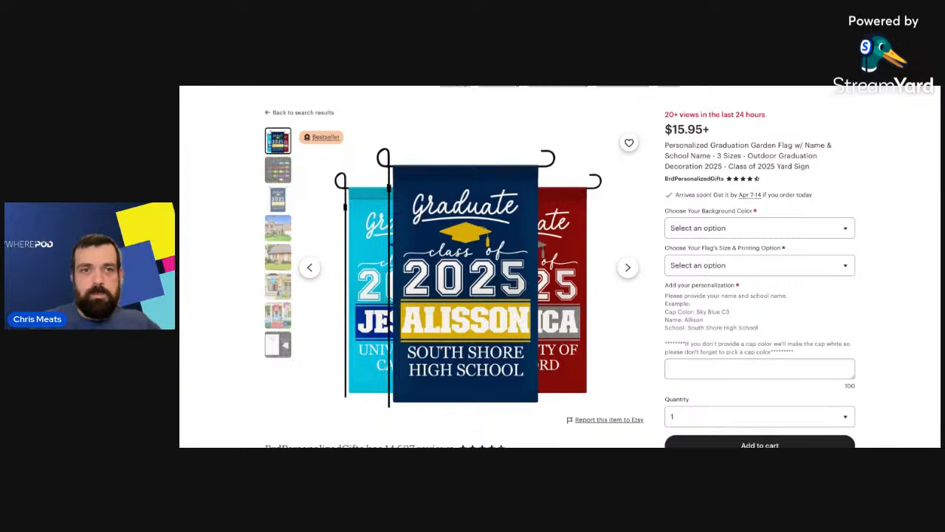
# Switch to Anywhere POD and search the product catalog for "Garden".
pyautogui.hotkey('ctrl', 'Tab')
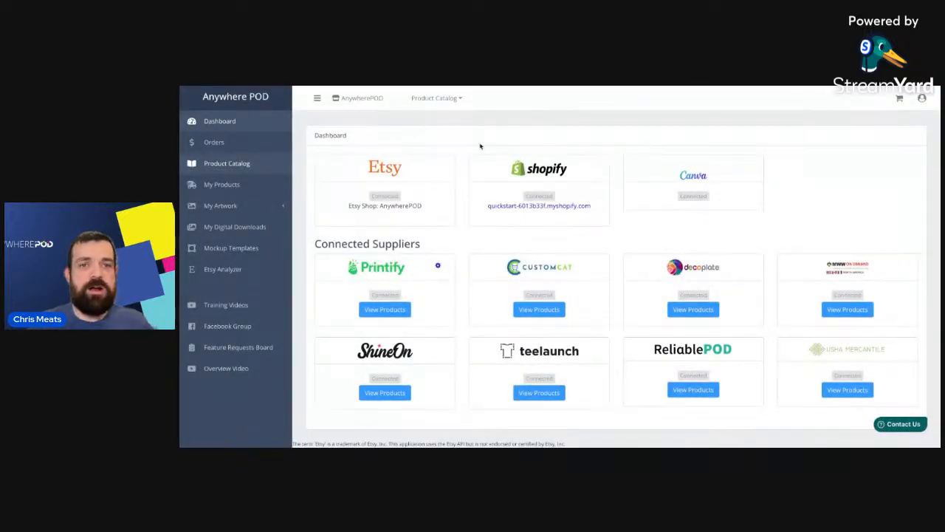
pyautogui.click(430, 99)
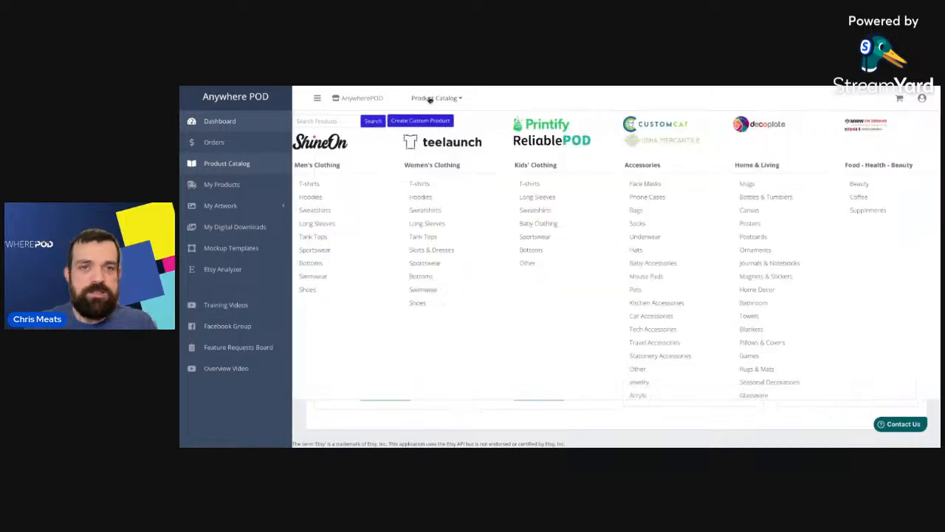
pyautogui.click(323, 124)
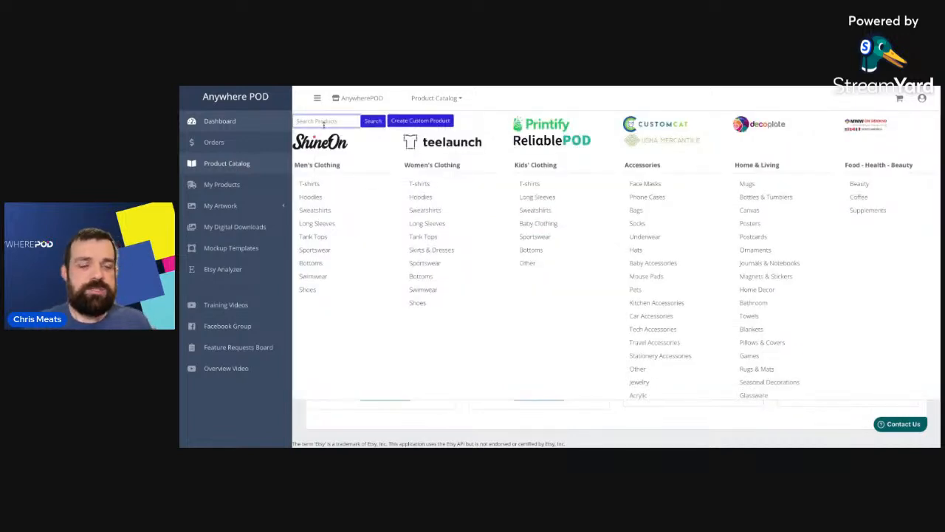
pyautogui.write('Garden')
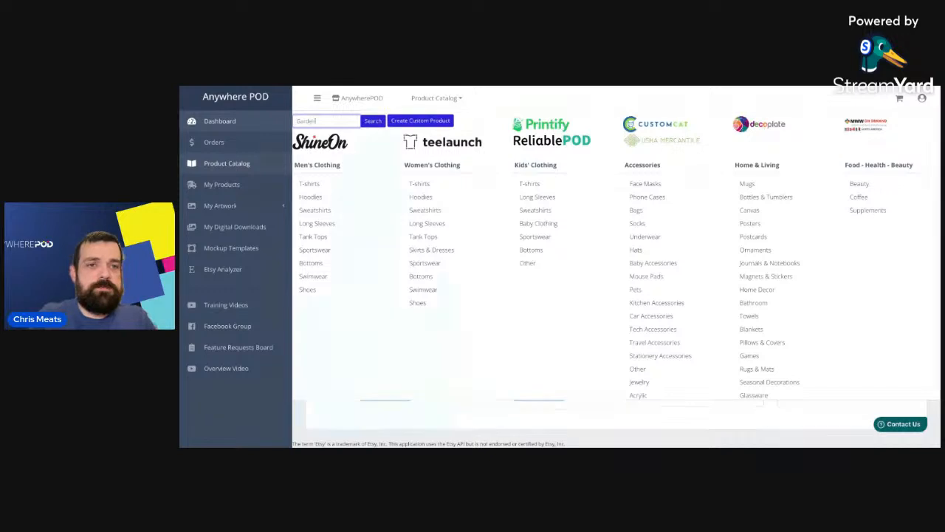
pyautogui.click(373, 120)
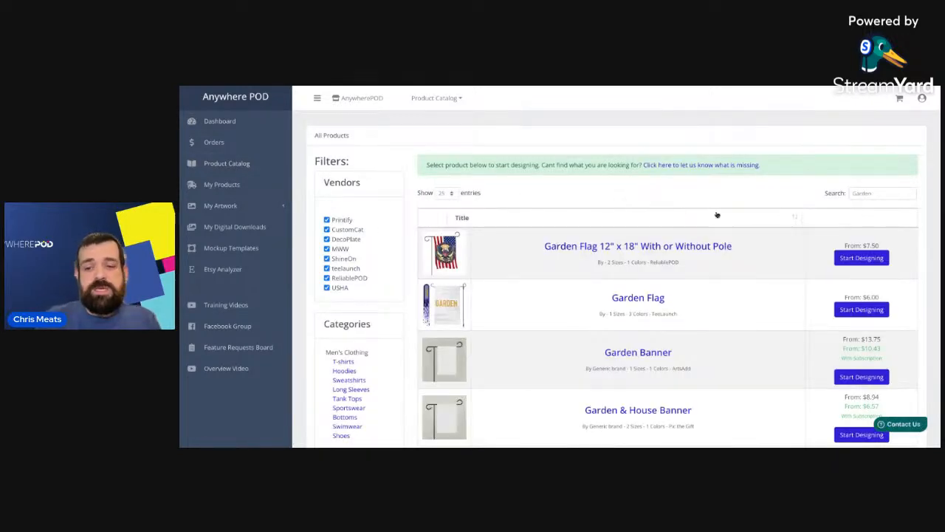
# Start designing the Garden & House Banner supplied by Pic the Gift, dismissing the prompt for new artwork.
pyautogui.scroll(-1, 718, 216)
pyautogui.scroll(-1, 718, 216)
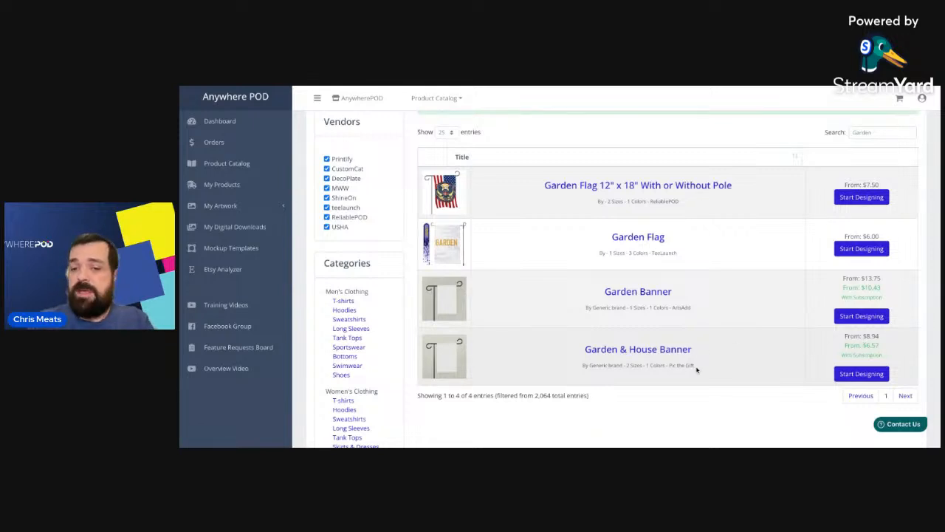
pyautogui.moveTo(695, 367); pyautogui.dragTo(667, 366)
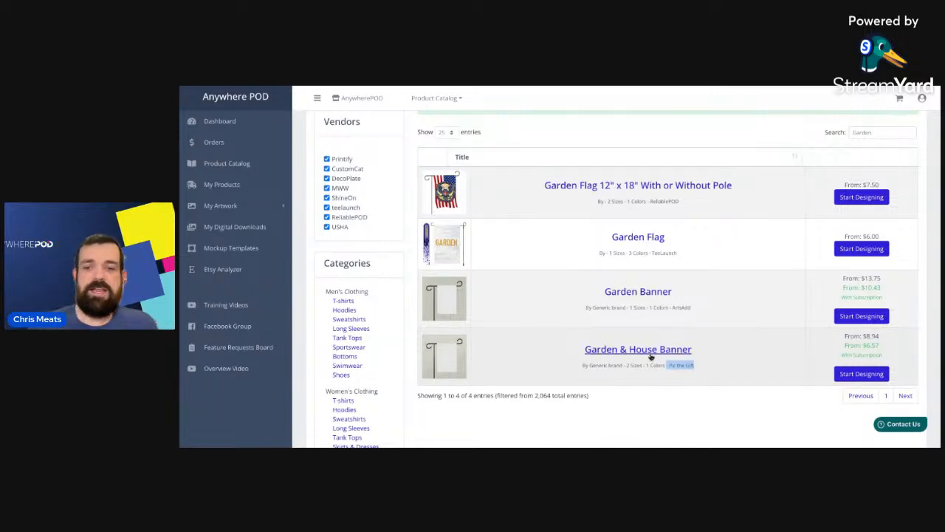
pyautogui.click(851, 375)
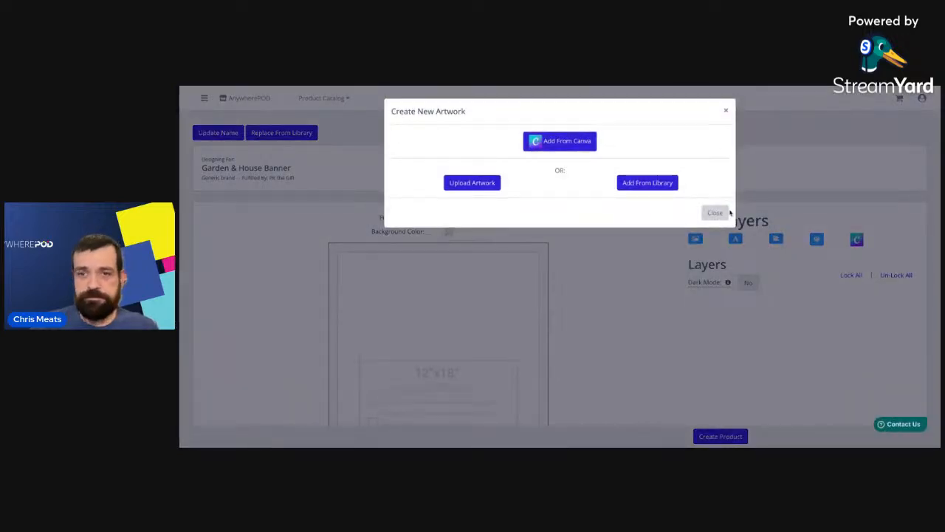
pyautogui.click(722, 213)
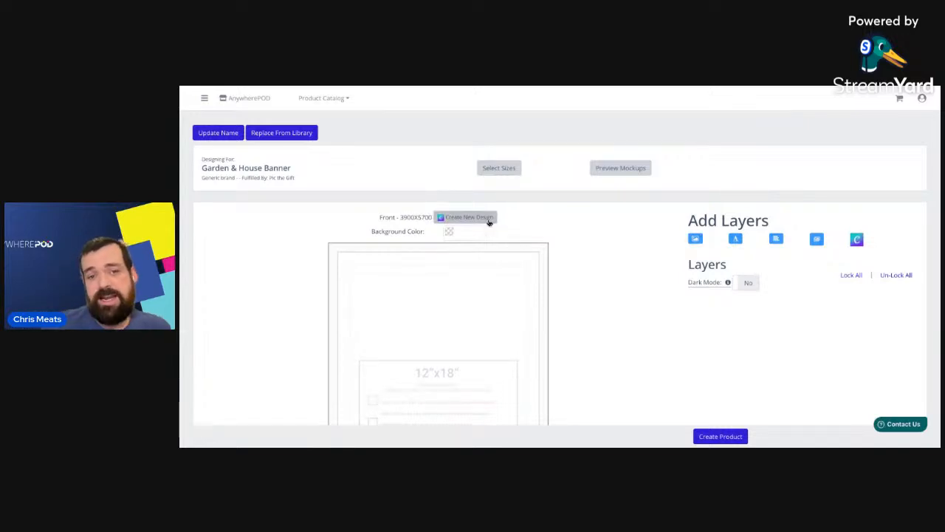
# Check the banner's front print dimensions and create a new Canva design for it.
pyautogui.moveTo(402, 217); pyautogui.dragTo(434, 218)
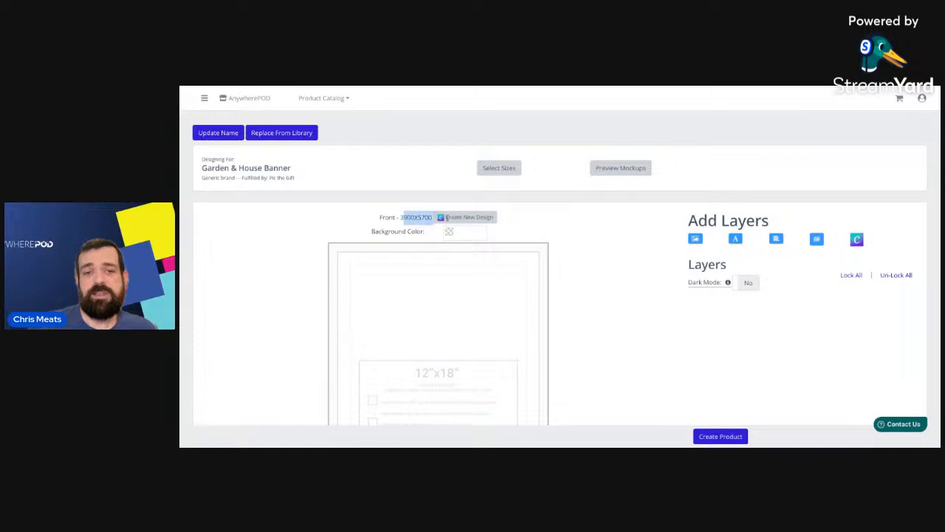
pyautogui.click(542, 217)
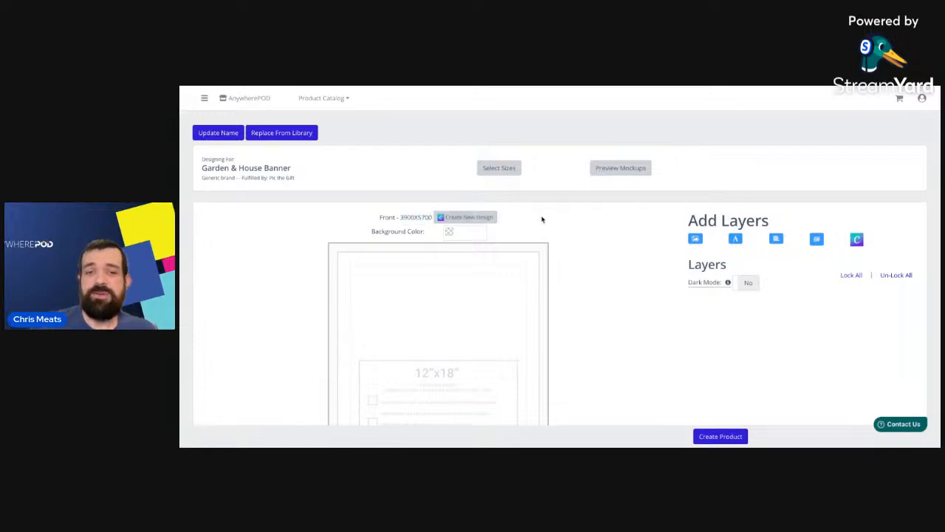
pyautogui.click(484, 219)
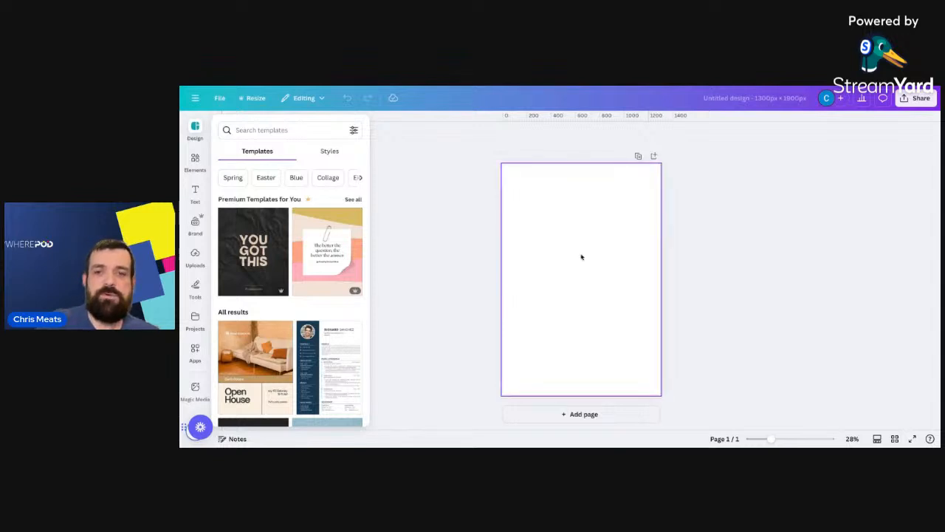
# Paste the graduation flag photo into the blank Canva page and enlarge and shift it so the navy flag fills the page.
pyautogui.hotkey('ctrl', 'v')
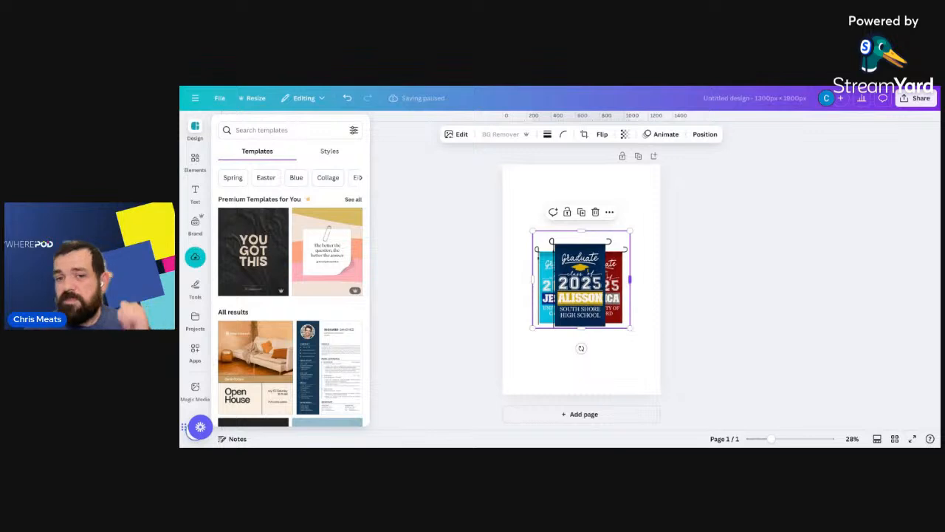
pyautogui.moveTo(629, 327); pyautogui.dragTo(686, 384)
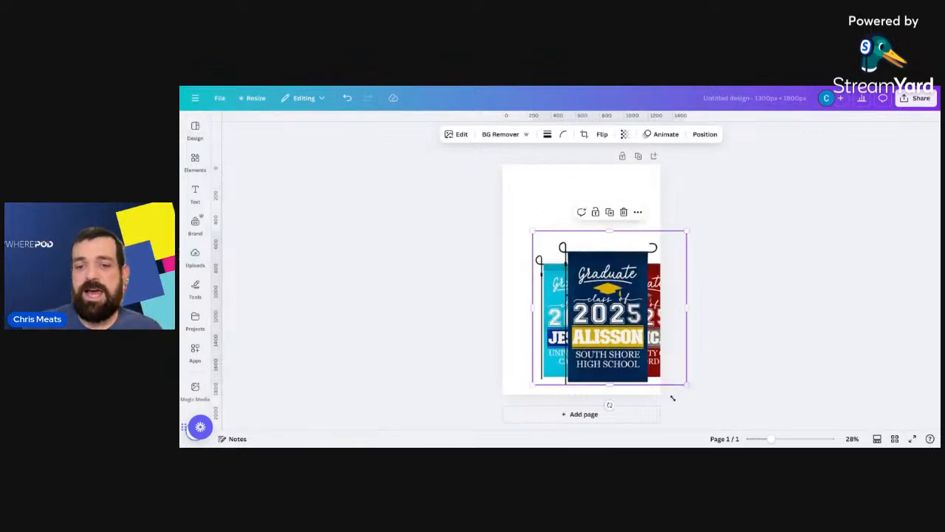
pyautogui.moveTo(533, 232); pyautogui.dragTo(450, 145)
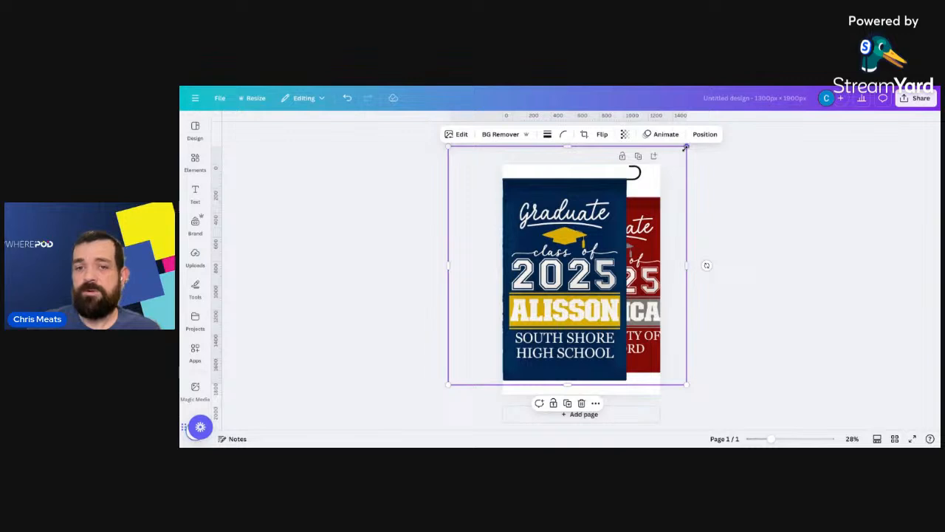
pyautogui.moveTo(686, 147); pyautogui.dragTo(745, 138)
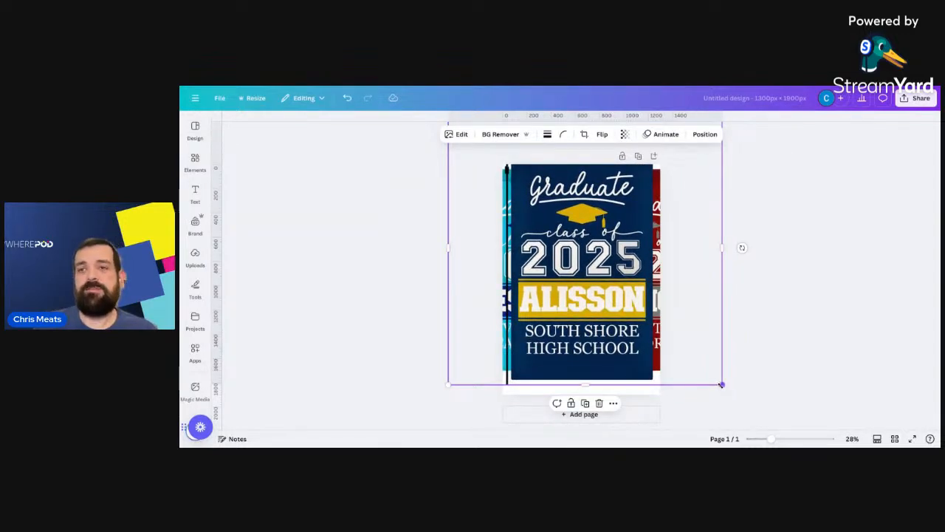
pyautogui.moveTo(719, 385); pyautogui.dragTo(729, 406)
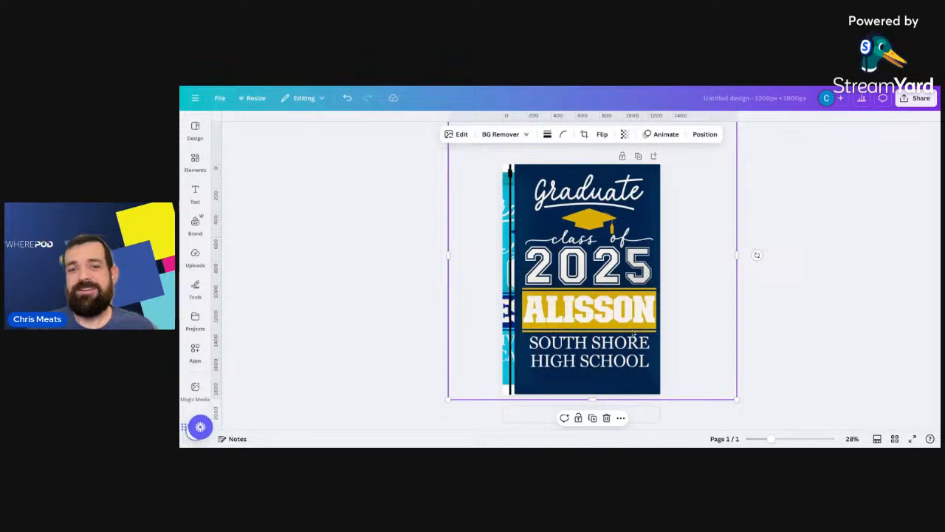
pyautogui.moveTo(630, 332); pyautogui.dragTo(626, 332)
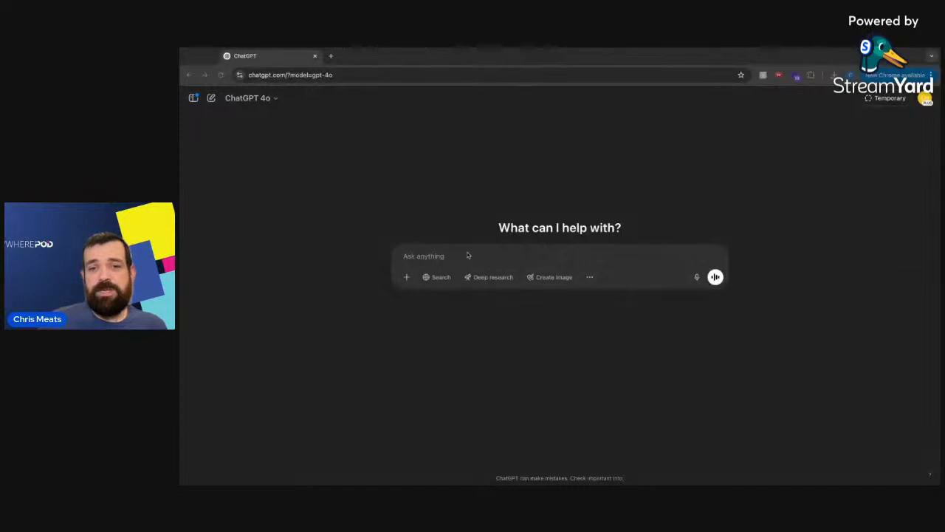
# In ChatGPT, attach the graduation flag image, ask "What fonts are similar to Graduate", and examine the suggested fonts.
pyautogui.hotkey('ctrl', 'v')
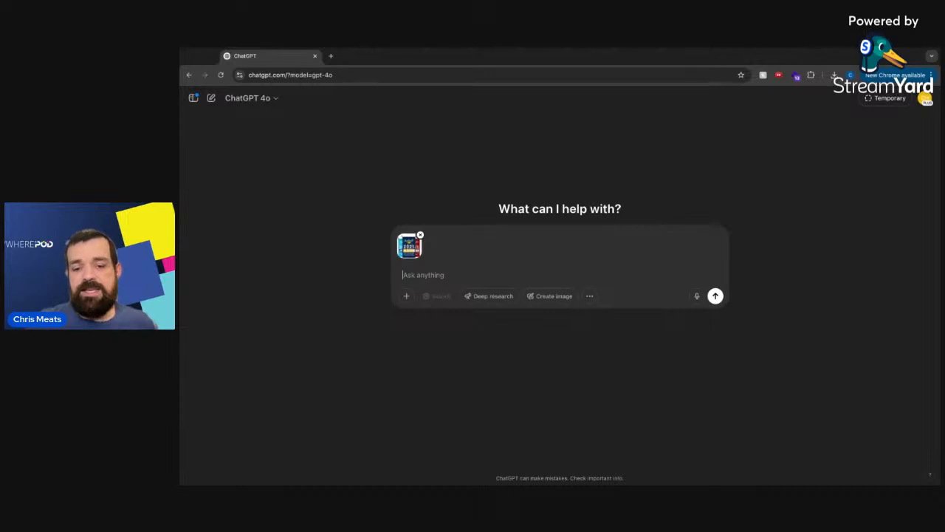
pyautogui.write('What')
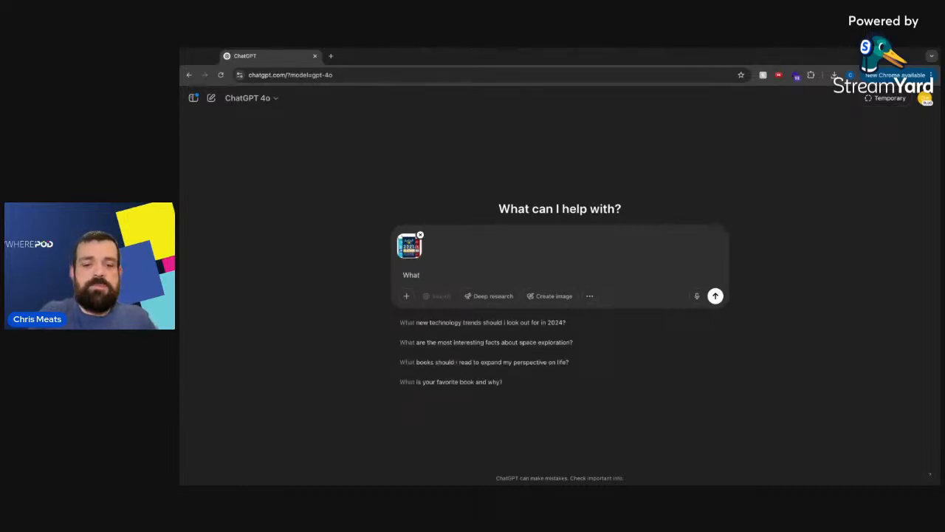
pyautogui.write('fonts')
pyautogui.press('BackSpace')
pyautogui.press('BackSpace')
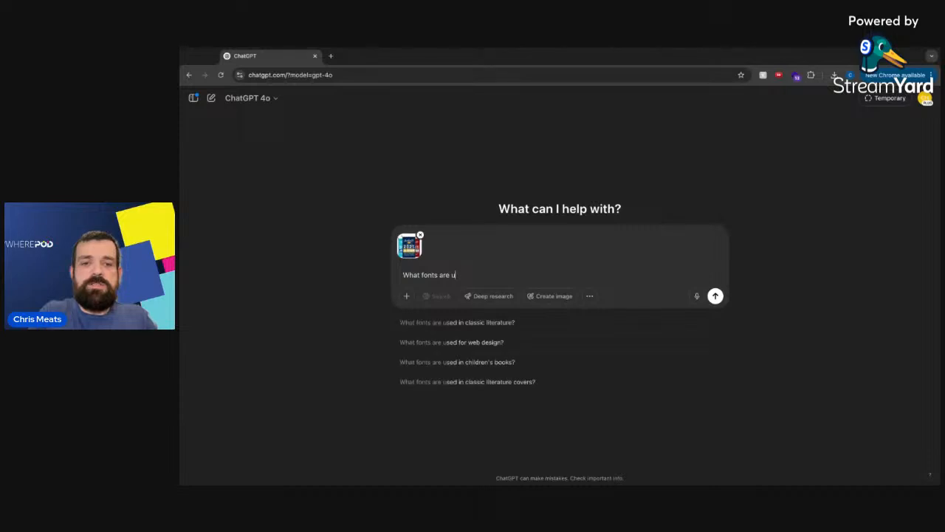
pyautogui.write('similar to')
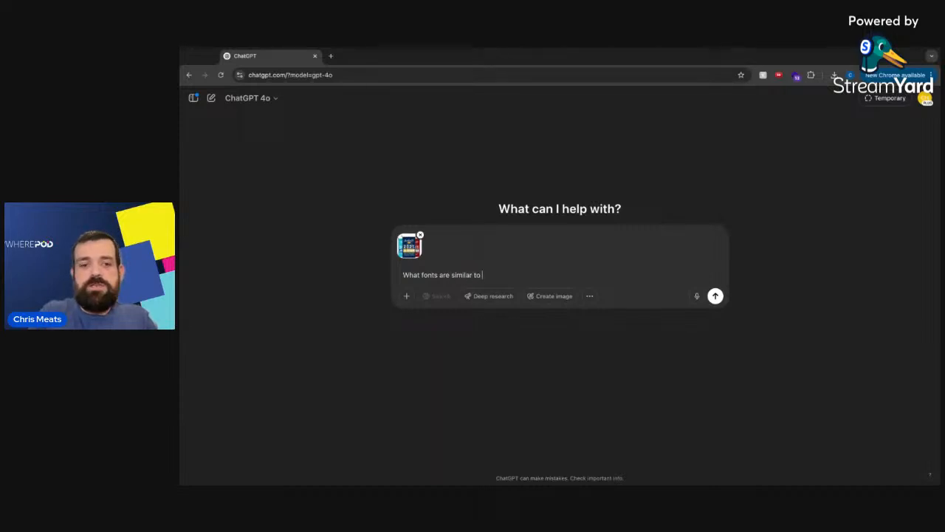
pyautogui.write(' Graduate')
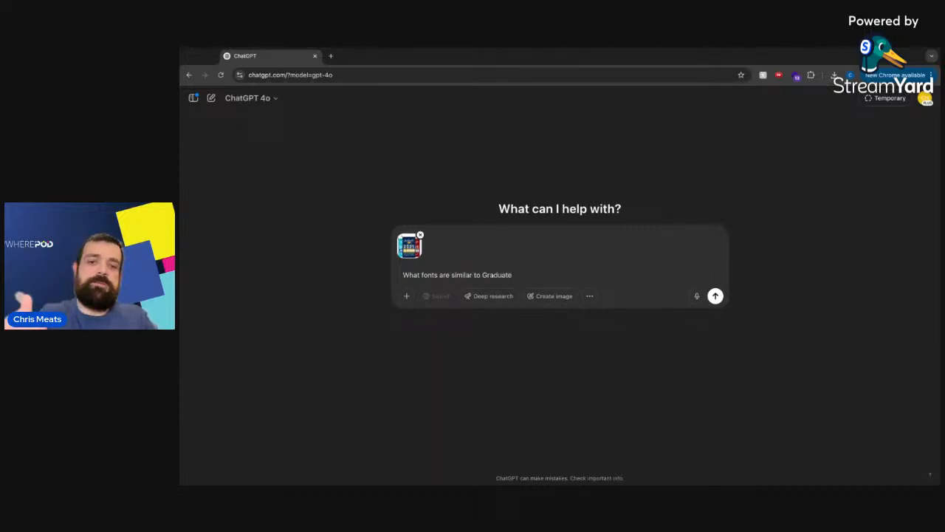
pyautogui.press('Return')
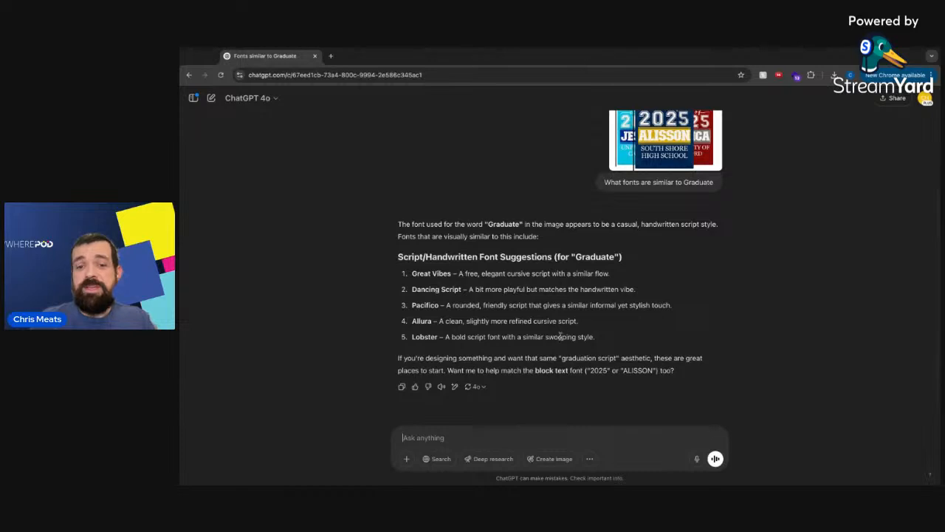
pyautogui.moveTo(563, 337); pyautogui.dragTo(413, 257)
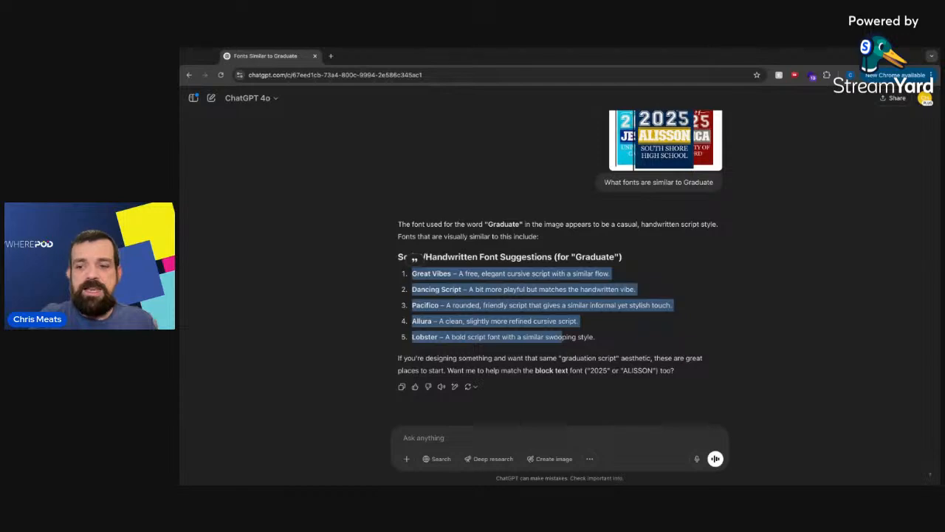
# Switch back to Canva and reduce the pasted flag photo's transparency to zero so it is fully hidden.
pyautogui.press('super+Tab')
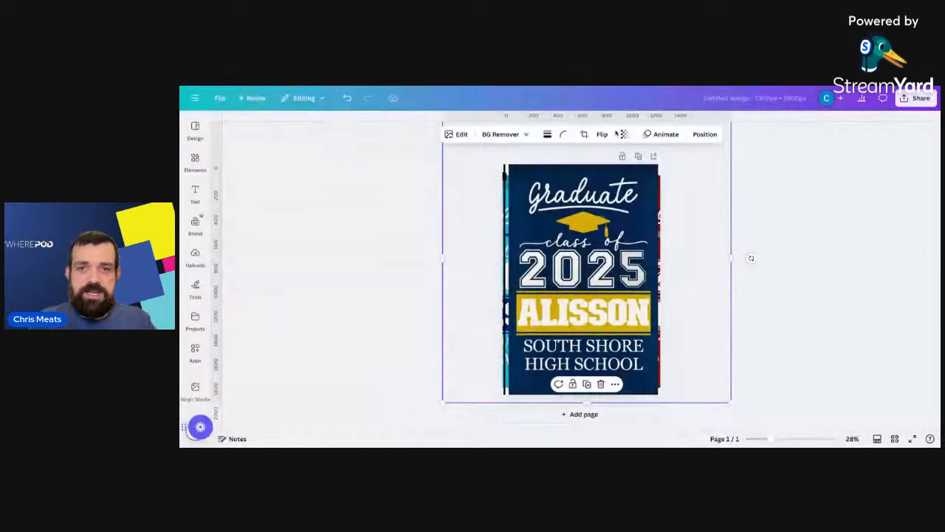
pyautogui.click(624, 133)
pyautogui.moveTo(647, 172); pyautogui.dragTo(577, 171)
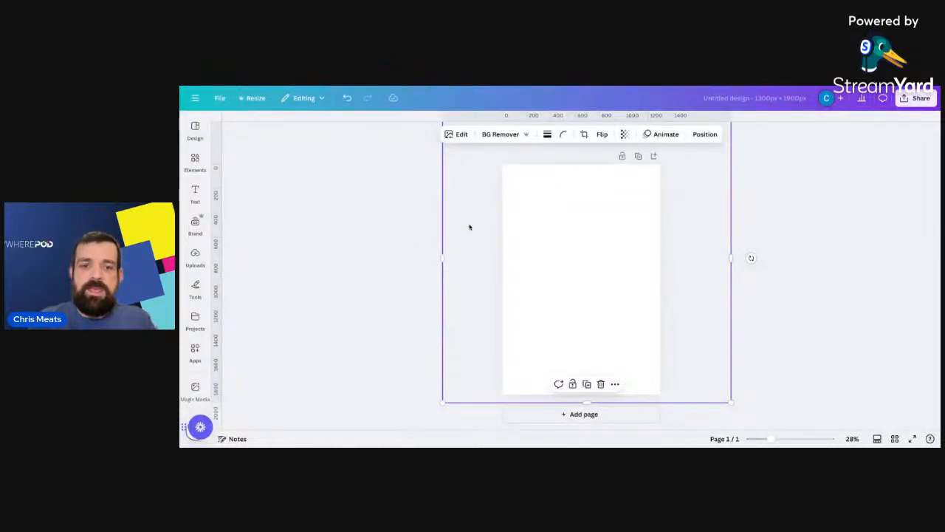
# Lock the fully transparent flag photo's layer so it cannot be moved or edited.
pyautogui.click(703, 135)
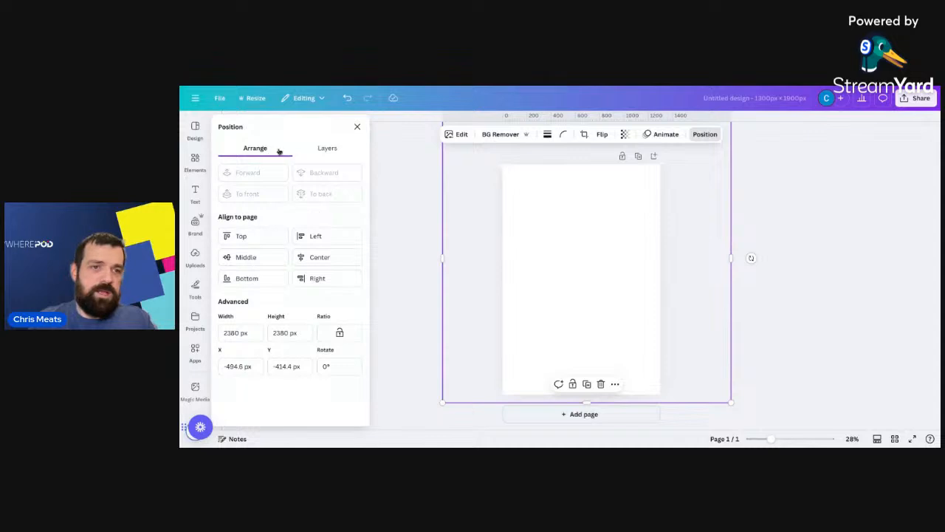
pyautogui.click(327, 149)
pyautogui.rightClick(322, 231)
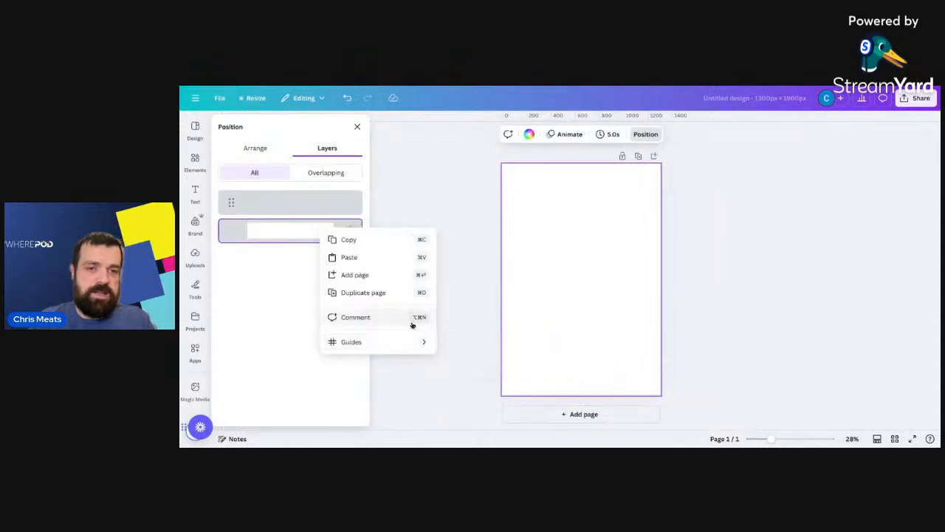
pyautogui.click(310, 203)
pyautogui.rightClick(310, 202)
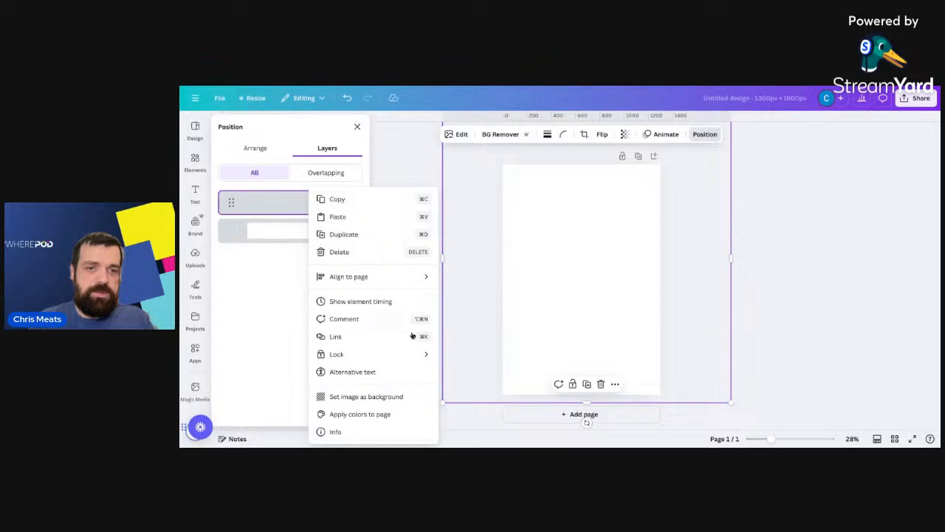
pyautogui.moveTo(408, 356)
pyautogui.click(465, 354)
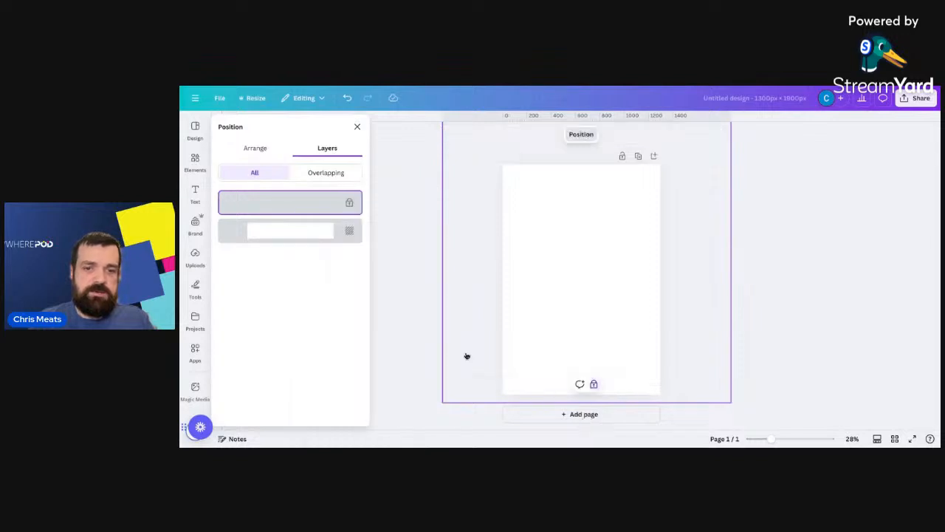
pyautogui.click(392, 288)
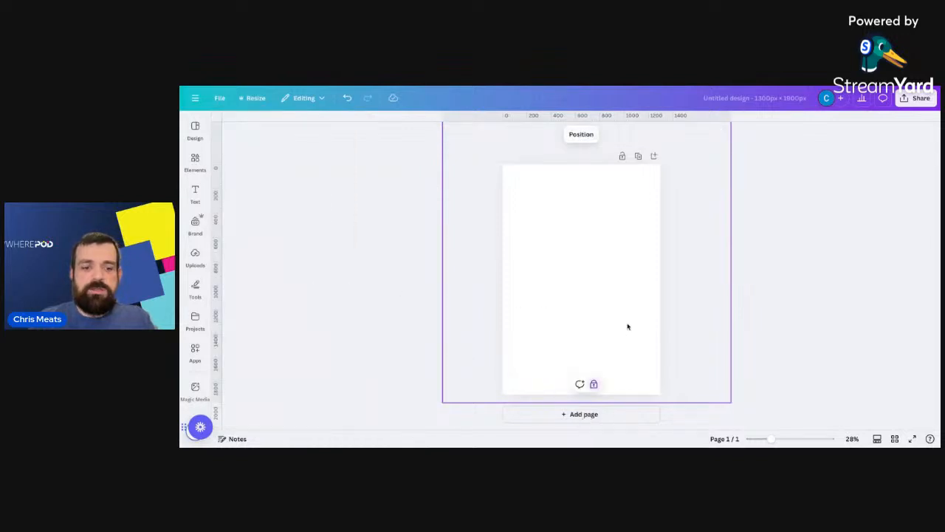
# Set the page background to the navy photo color taken from the flag image.
pyautogui.click(627, 323)
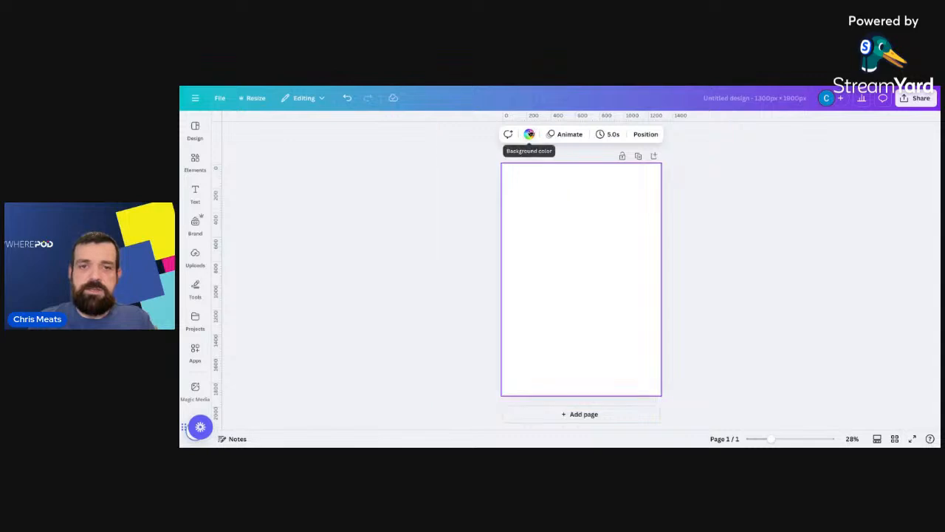
pyautogui.click(529, 134)
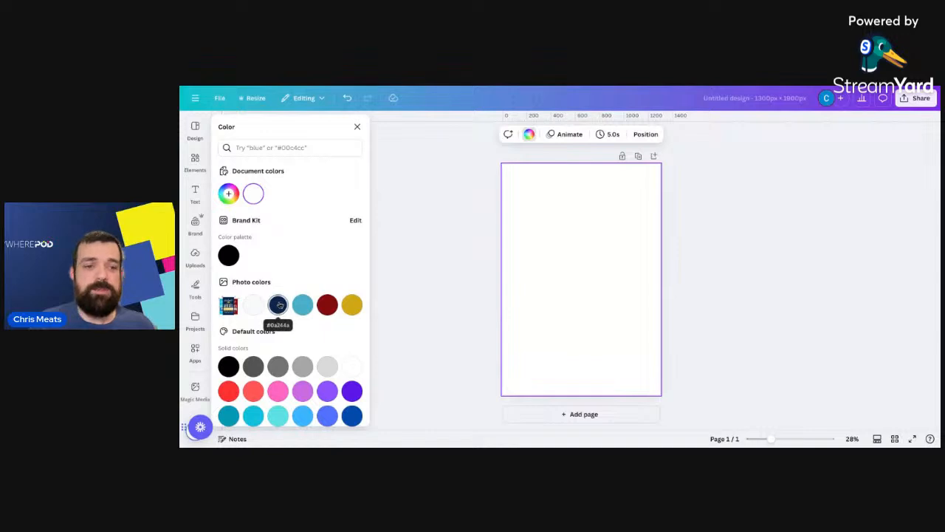
pyautogui.click(278, 304)
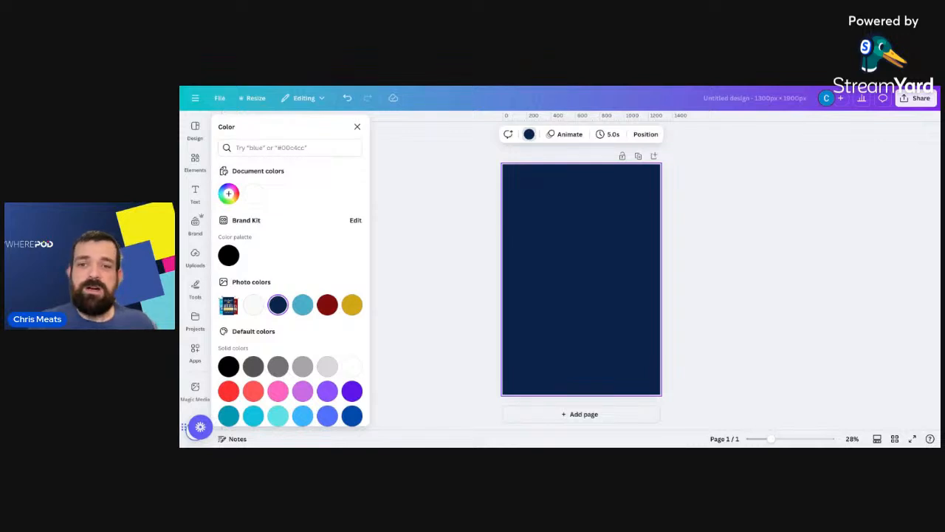
# Add a text box reading "Graduate" and set its font to Allura.
pyautogui.click(195, 191)
pyautogui.click(321, 152)
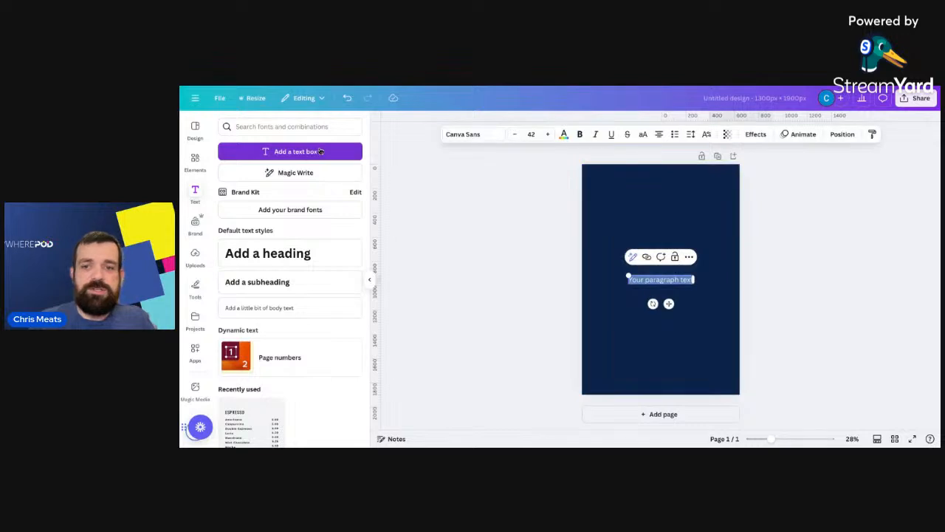
pyautogui.write('Gra')
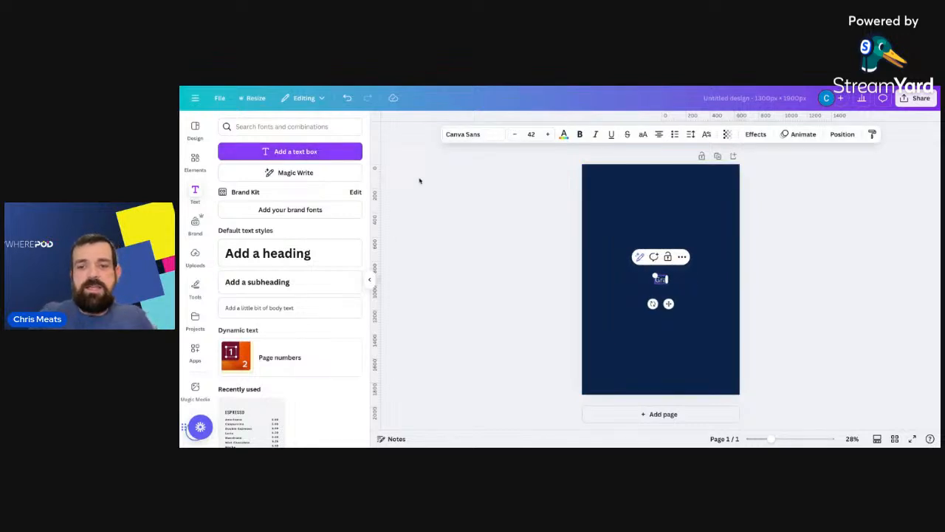
pyautogui.write('duate')
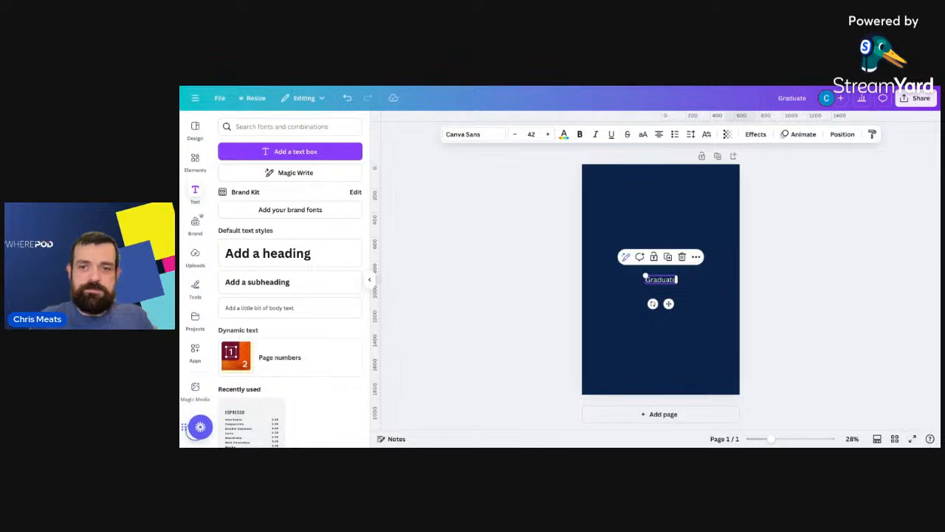
pyautogui.click(476, 134)
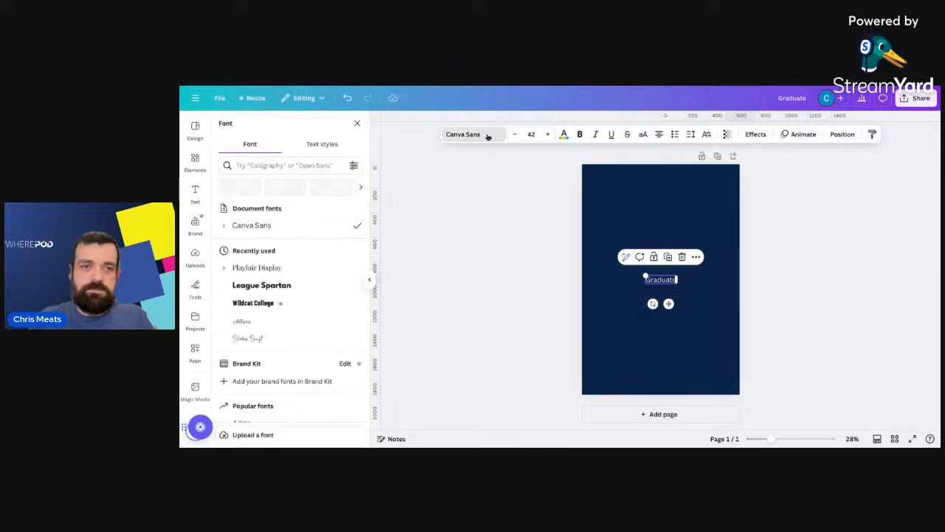
pyautogui.click(280, 165)
pyautogui.write('allura')
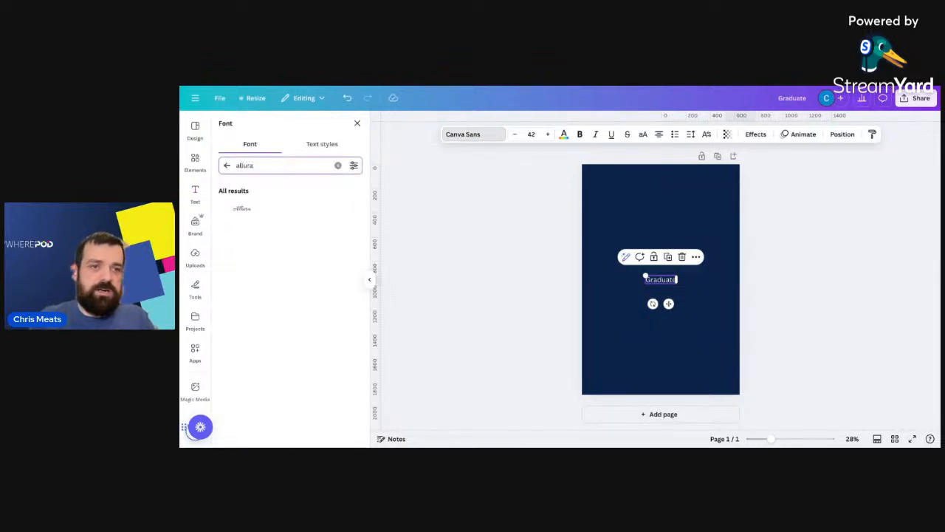
pyautogui.click(274, 209)
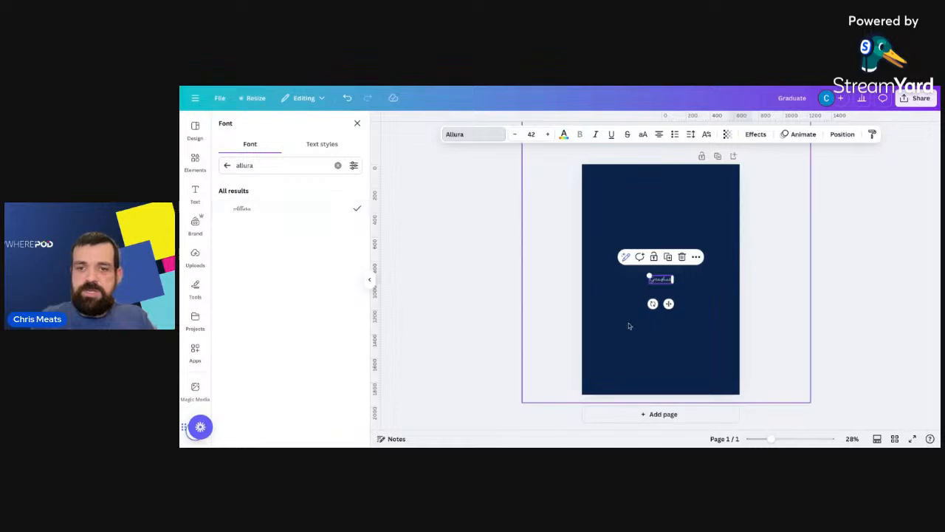
# Enlarge the "Graduate" text to about size 203 and place it centered near the top of the page.
pyautogui.moveTo(649, 276); pyautogui.dragTo(573, 240)
pyautogui.moveTo(633, 271); pyautogui.dragTo(669, 202)
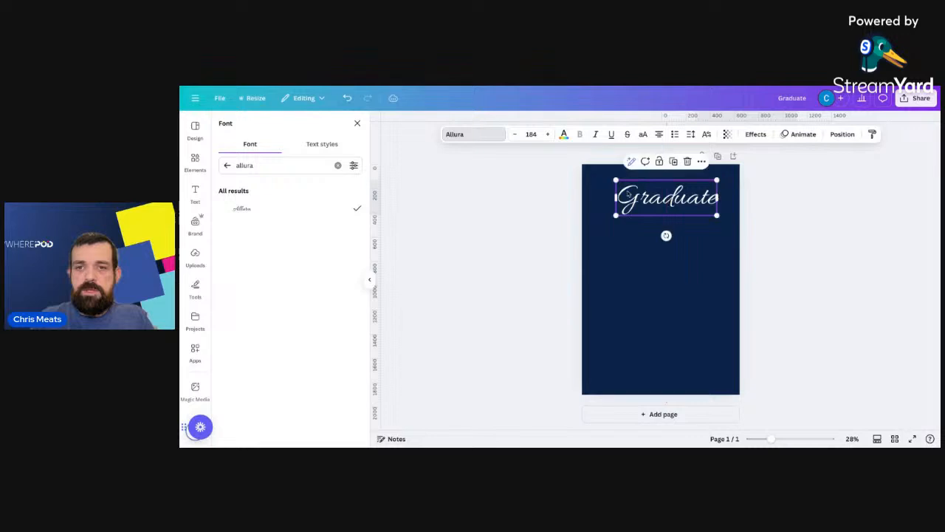
pyautogui.moveTo(614, 180); pyautogui.dragTo(606, 175)
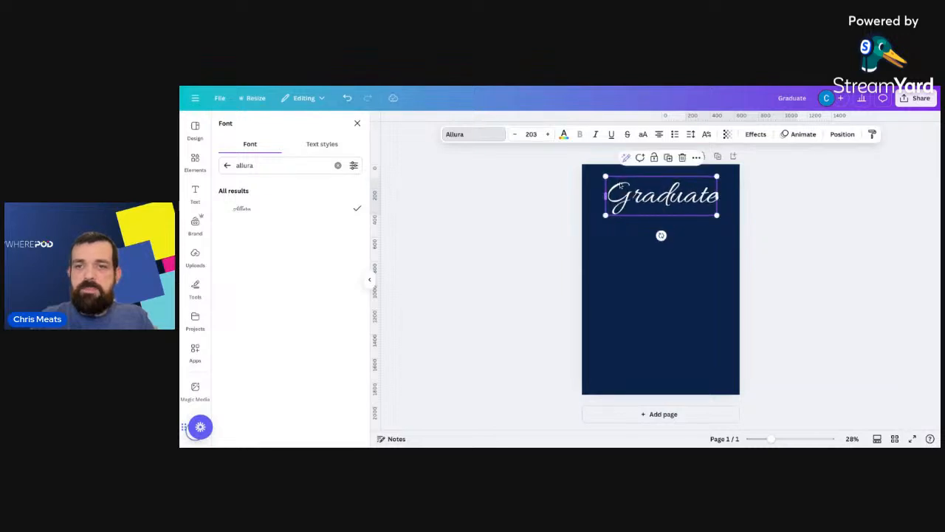
pyautogui.moveTo(679, 196); pyautogui.dragTo(679, 201)
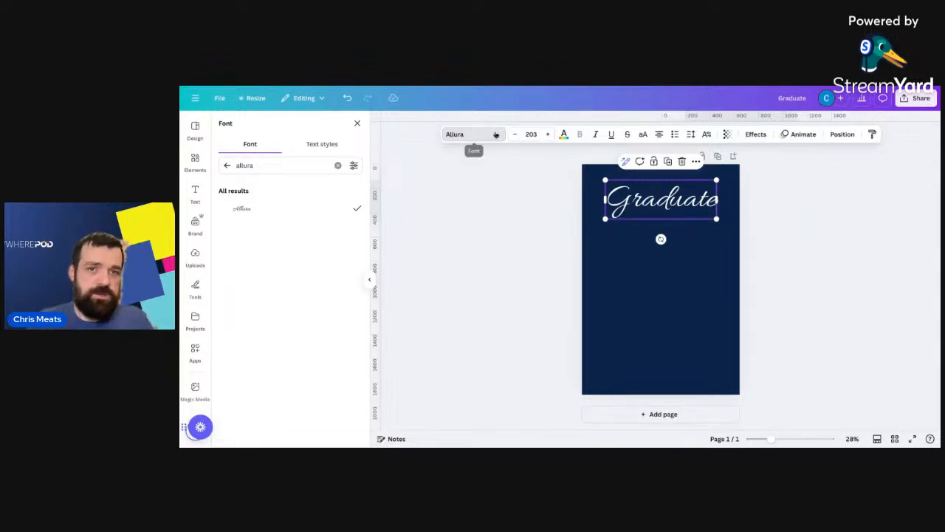
pyautogui.click(357, 122)
pyautogui.scroll(-3, 303, 308)
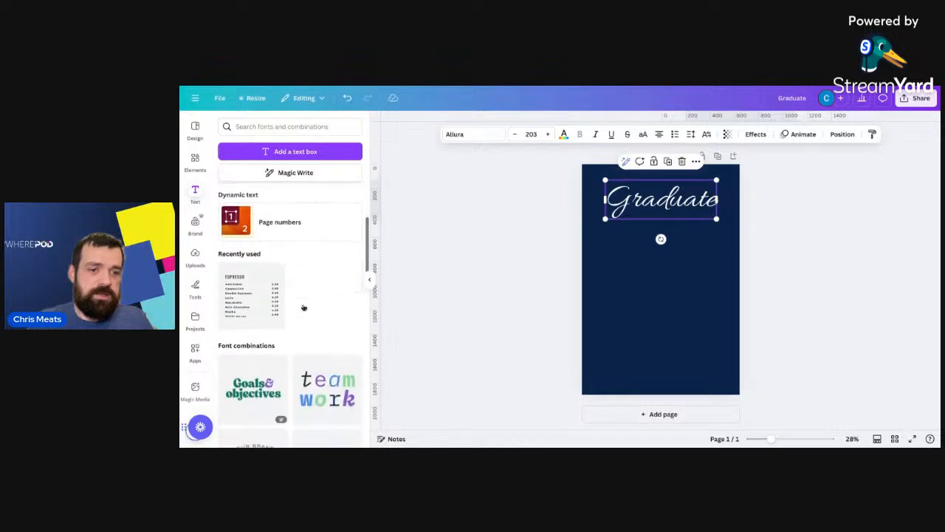
pyautogui.scroll(-3, 303, 308)
pyautogui.scroll(10, 301, 308)
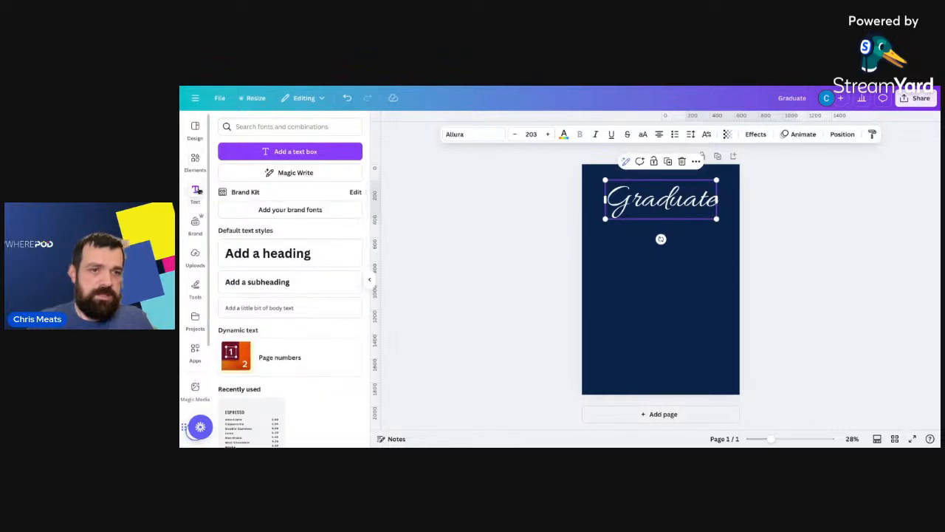
# Apply the Curve text shape to "Graduate" with a curve of 58 and shift it up to the page's top edge.
pyautogui.click(755, 134)
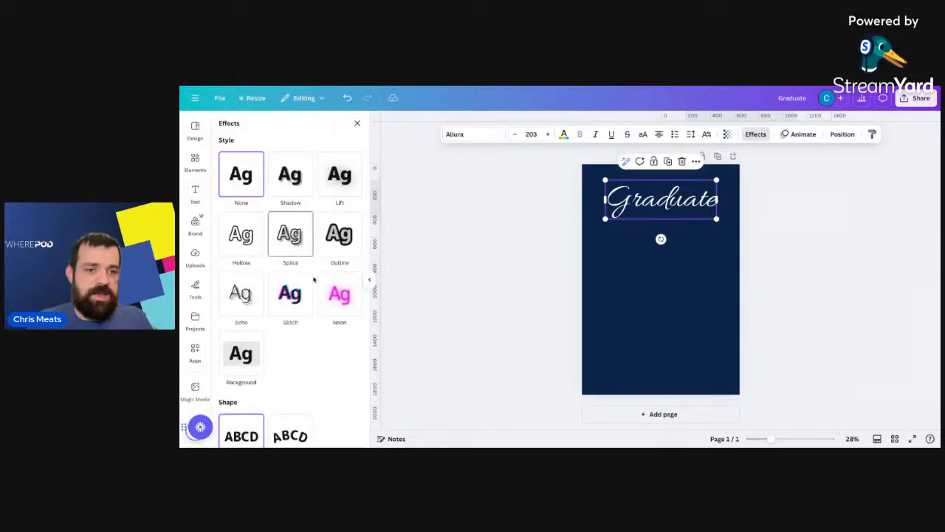
pyautogui.click(296, 435)
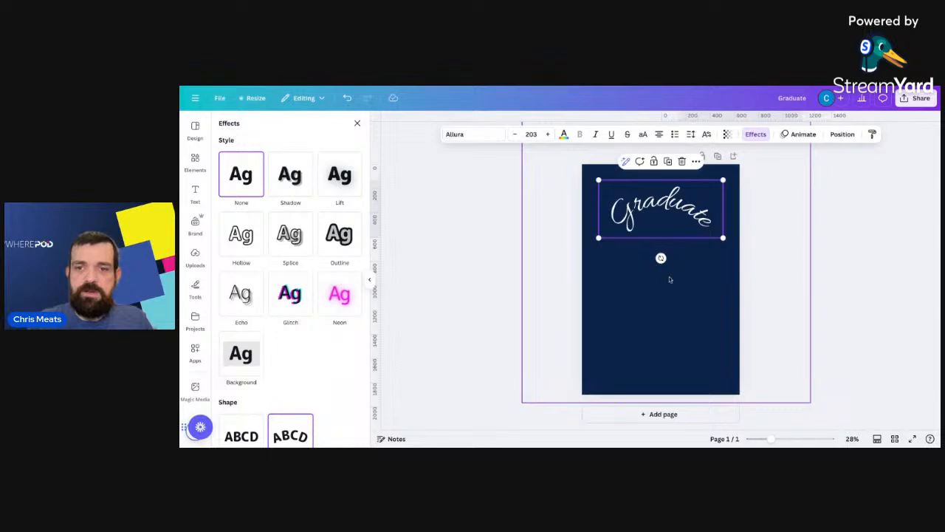
pyautogui.scroll(-2, 323, 387)
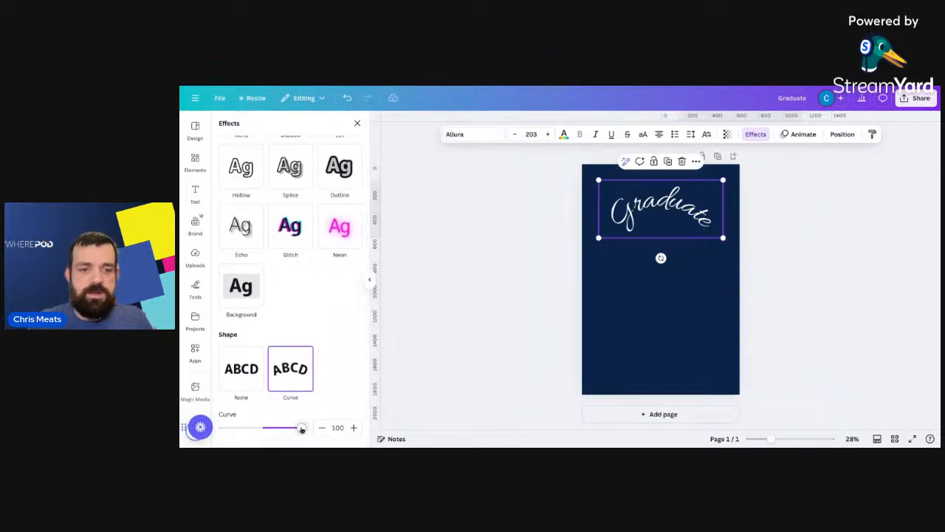
pyautogui.moveTo(301, 430)
pyautogui.mouseDown()
pyautogui.moveTo(278, 428)
pyautogui.moveTo(287, 429)
pyautogui.mouseUp()
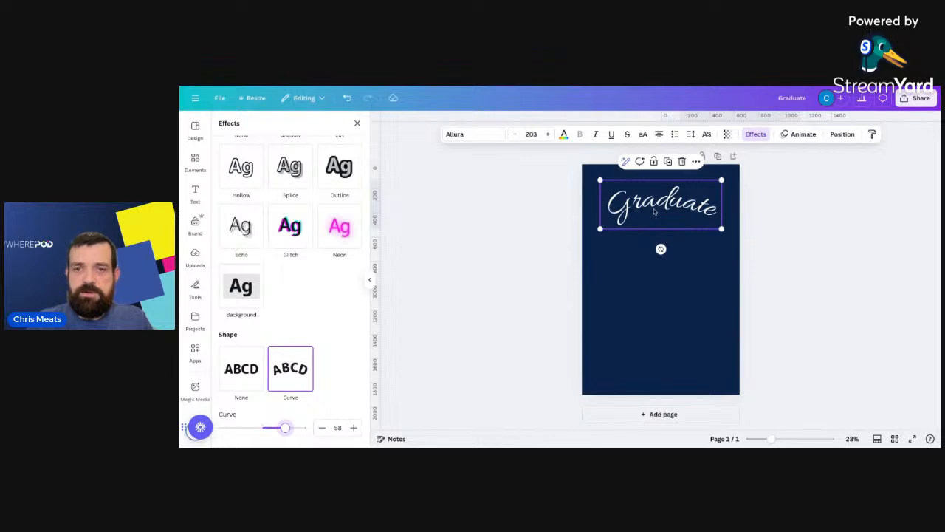
pyautogui.moveTo(656, 212); pyautogui.dragTo(654, 194)
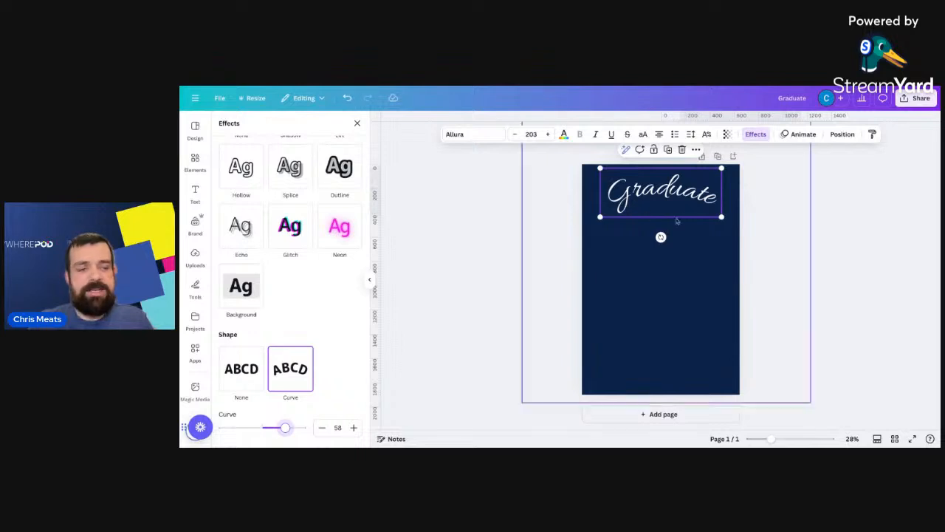
pyautogui.scroll(3, 289, 207)
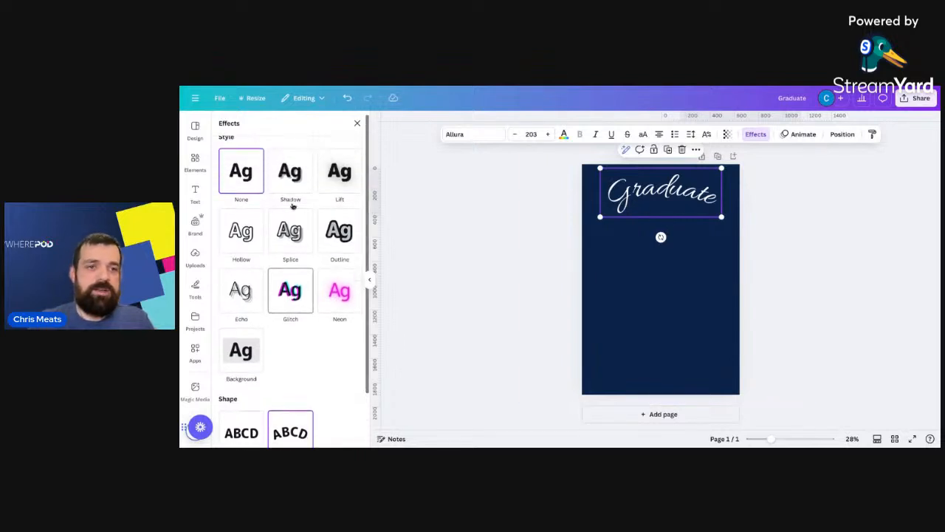
# Search the elements for "Graduation cap" graphics and add the black cap with the gold tassel to the page.
pyautogui.click(195, 164)
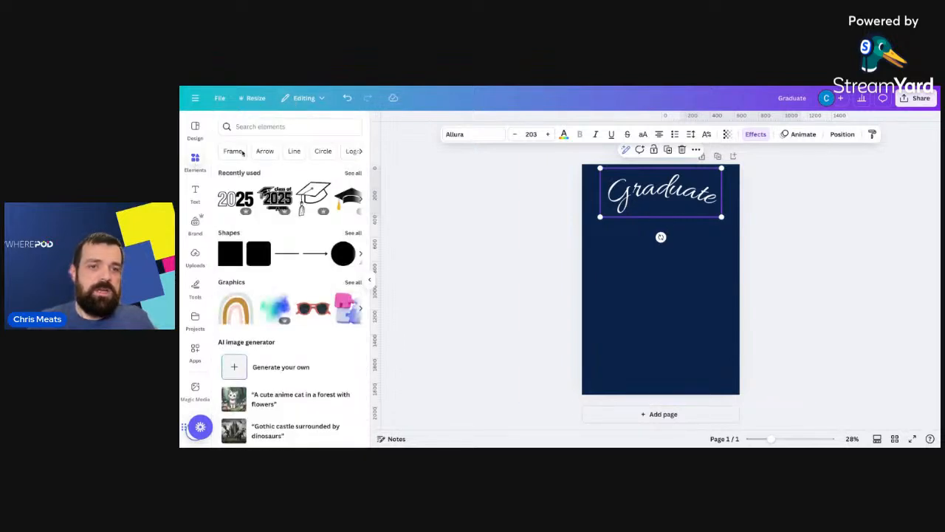
pyautogui.click(249, 127)
pyautogui.write('gr')
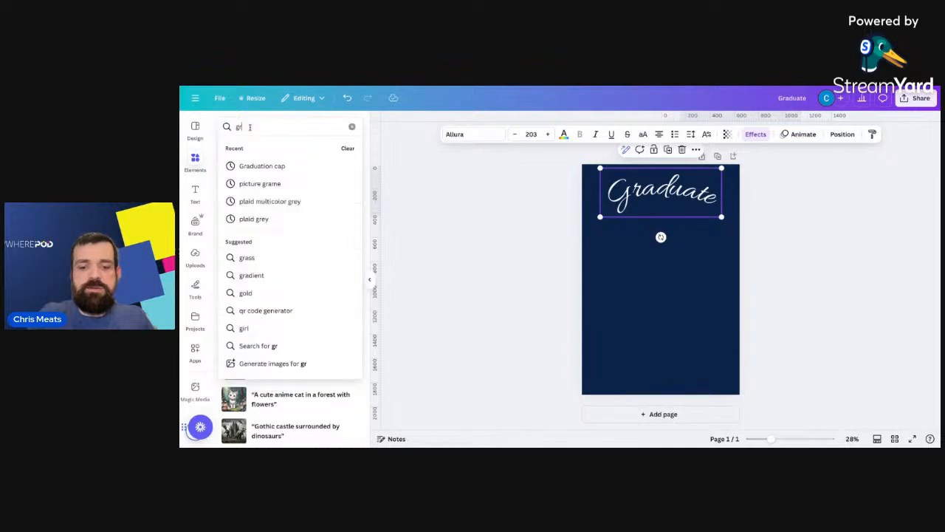
pyautogui.write('aduat')
pyautogui.click(262, 166)
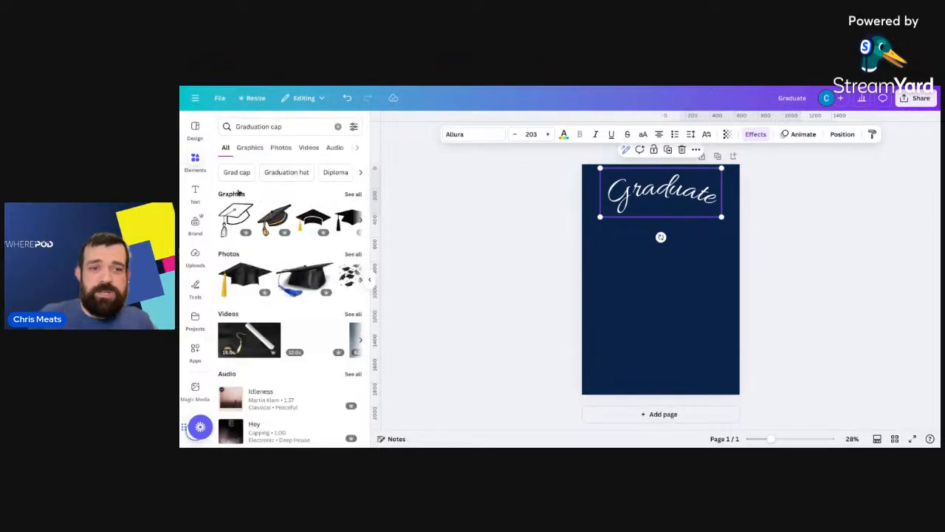
pyautogui.click(353, 194)
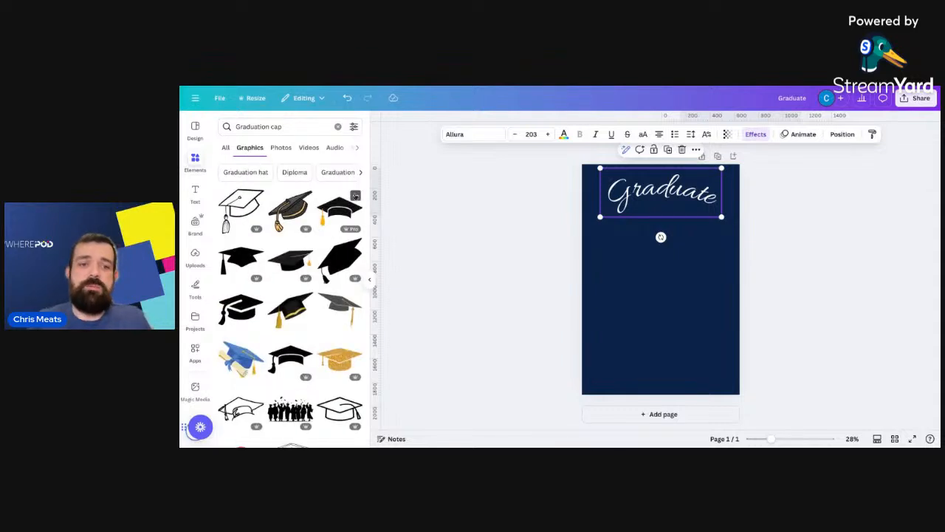
pyautogui.click(292, 257)
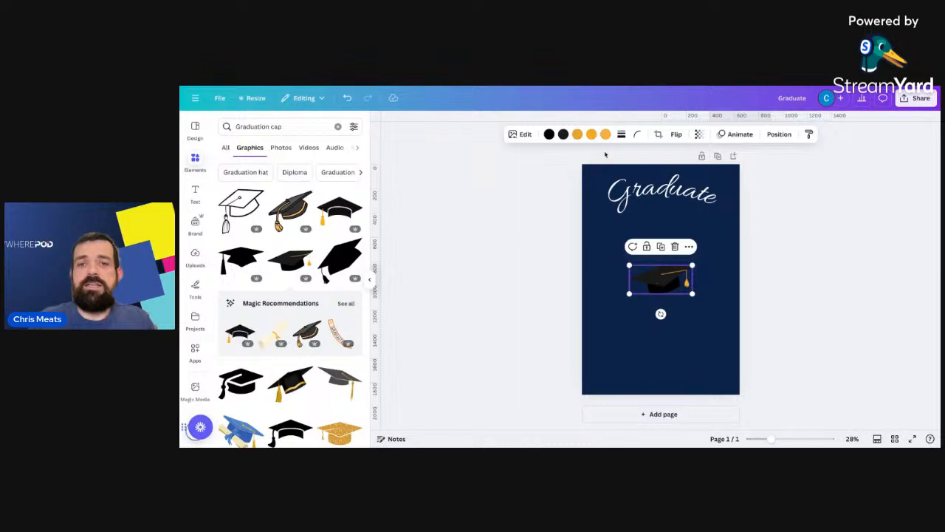
# Recolor every part of the graduation cap, including the tassel, white and move it up directly beneath the "Graduate" text.
pyautogui.click(549, 133)
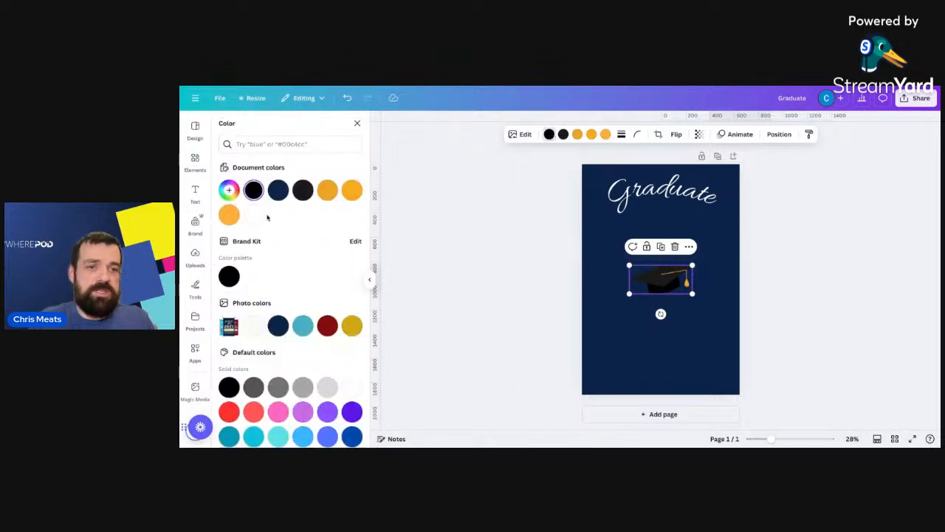
pyautogui.click(253, 214)
pyautogui.click(563, 134)
pyautogui.click(254, 214)
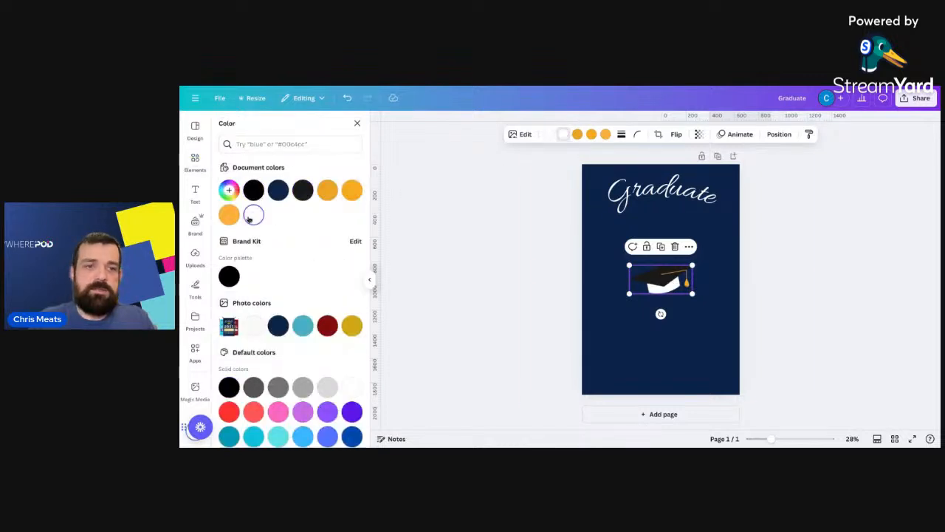
pyautogui.click(577, 134)
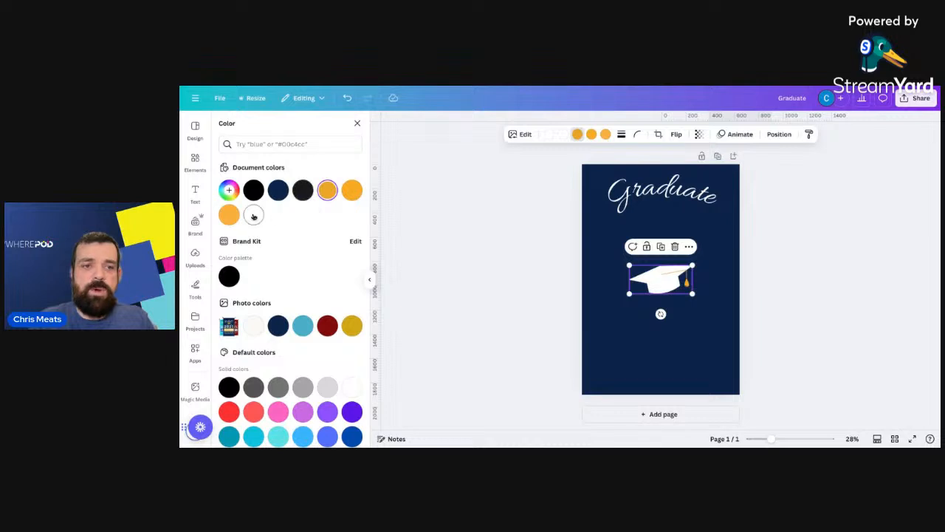
pyautogui.click(253, 215)
pyautogui.click(591, 134)
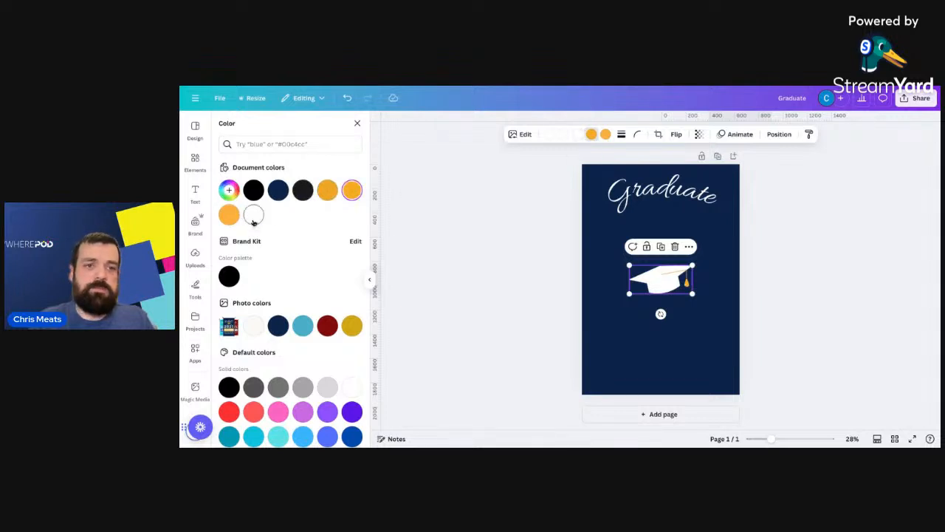
pyautogui.click(254, 214)
pyautogui.click(606, 134)
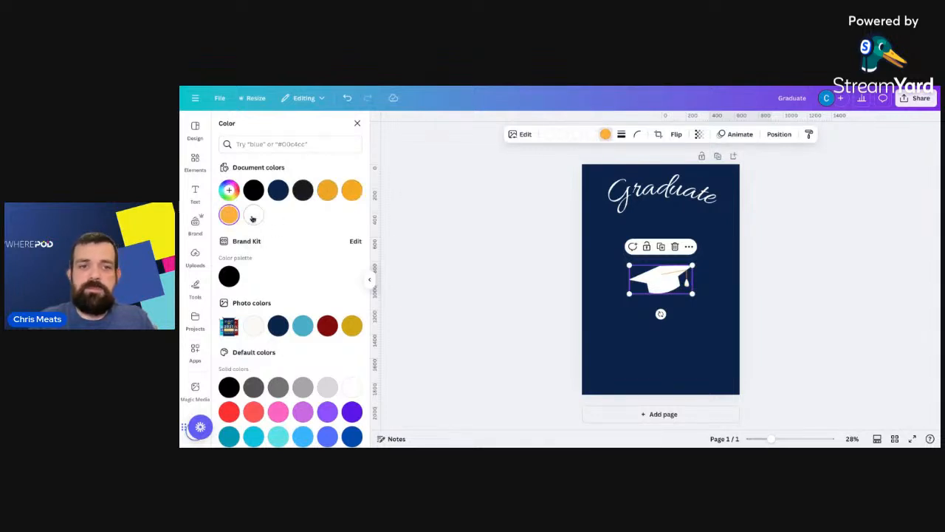
pyautogui.click(254, 214)
pyautogui.moveTo(667, 288); pyautogui.dragTo(667, 227)
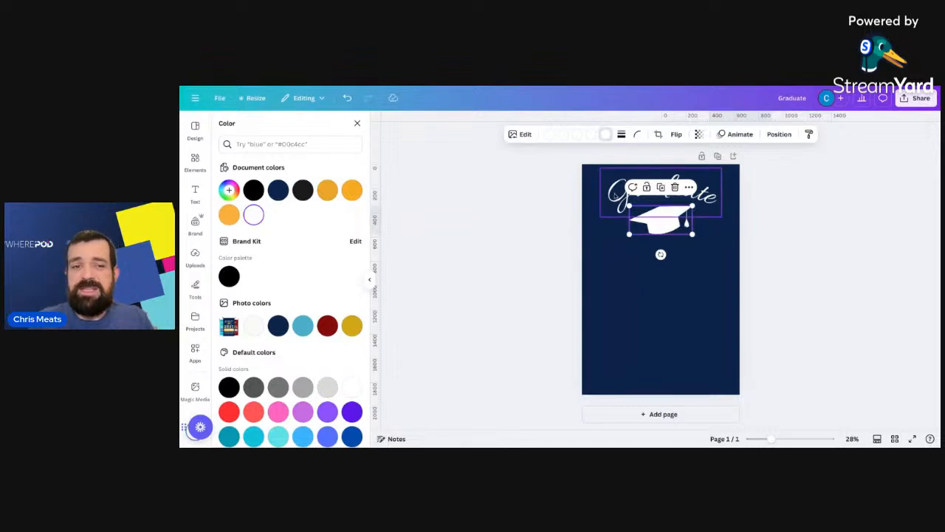
# Add a text box reading "Class Of" and enlarge it to about size 123.
pyautogui.click(195, 194)
pyautogui.click(308, 151)
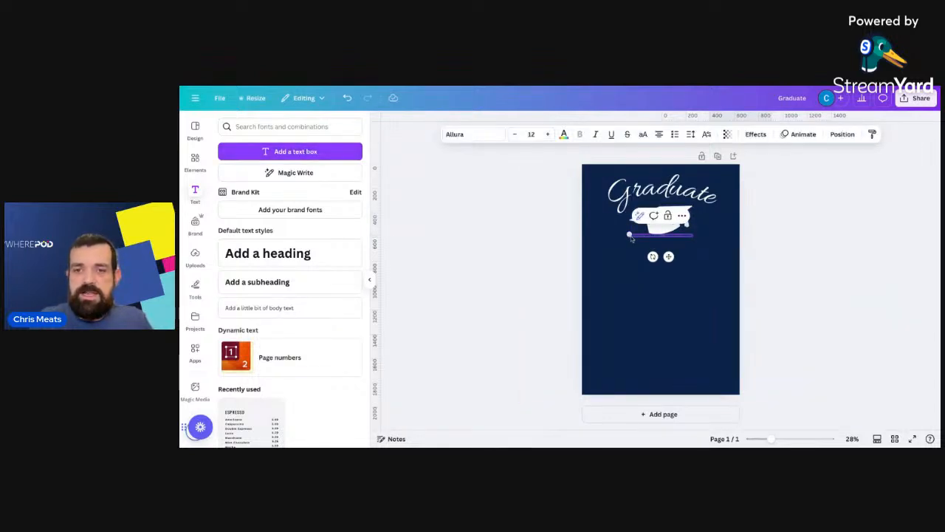
pyautogui.moveTo(629, 234); pyautogui.dragTo(576, 284)
pyautogui.click(703, 271)
pyautogui.moveTo(708, 287); pyautogui.dragTo(542, 209)
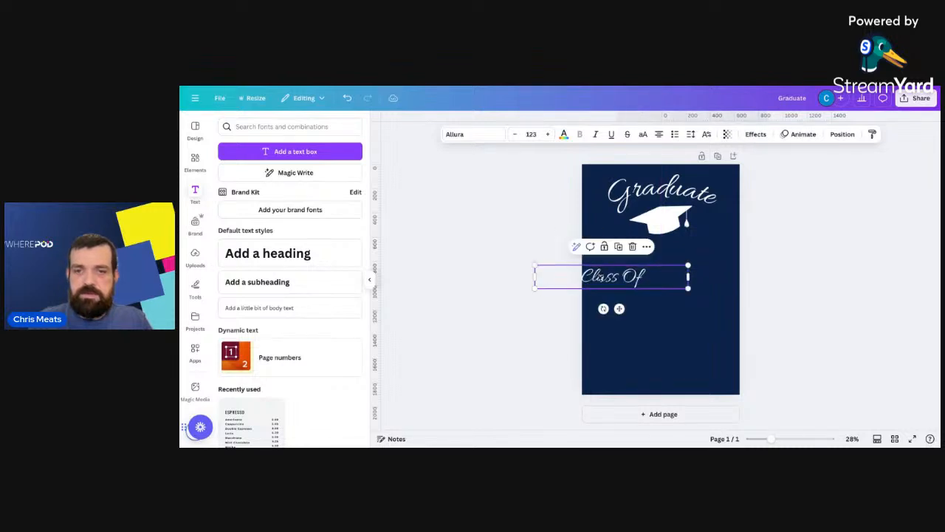
# Narrow the "Class Of" text box and center it on the page just below the graduation cap.
pyautogui.moveTo(600, 277); pyautogui.dragTo(655, 278)
pyautogui.moveTo(747, 279); pyautogui.dragTo(663, 252)
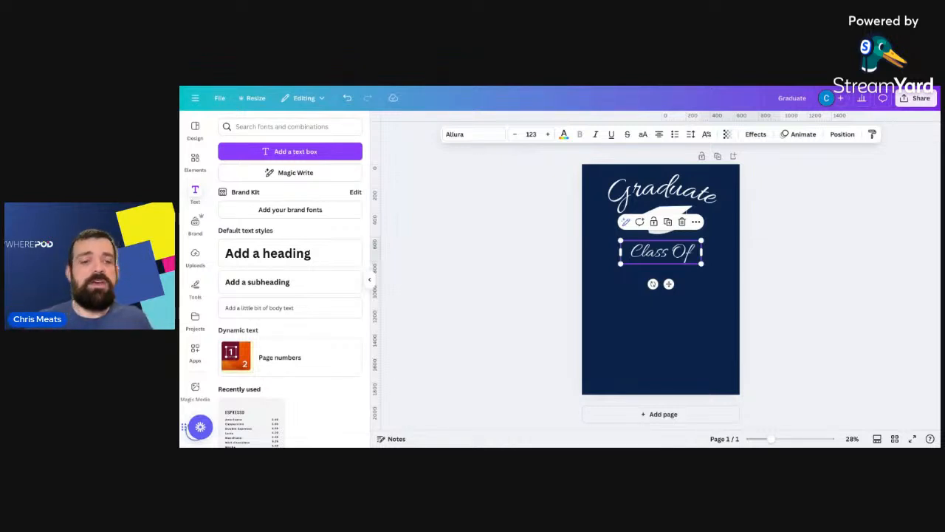
pyautogui.click(716, 251)
pyautogui.click(678, 255)
pyautogui.moveTo(678, 255); pyautogui.dragTo(678, 252)
pyautogui.click(749, 263)
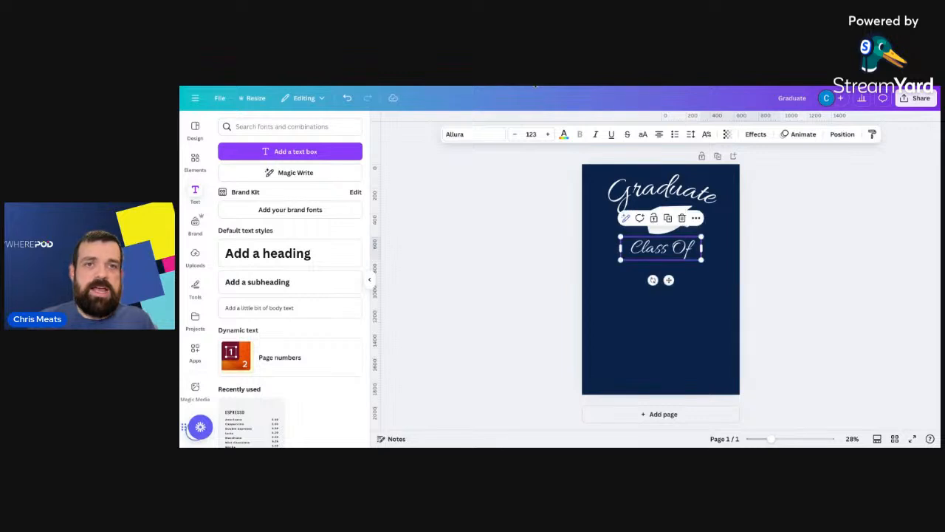
# Add a text box reading "2025" and set its font to Wildcat College.
pyautogui.click(284, 152)
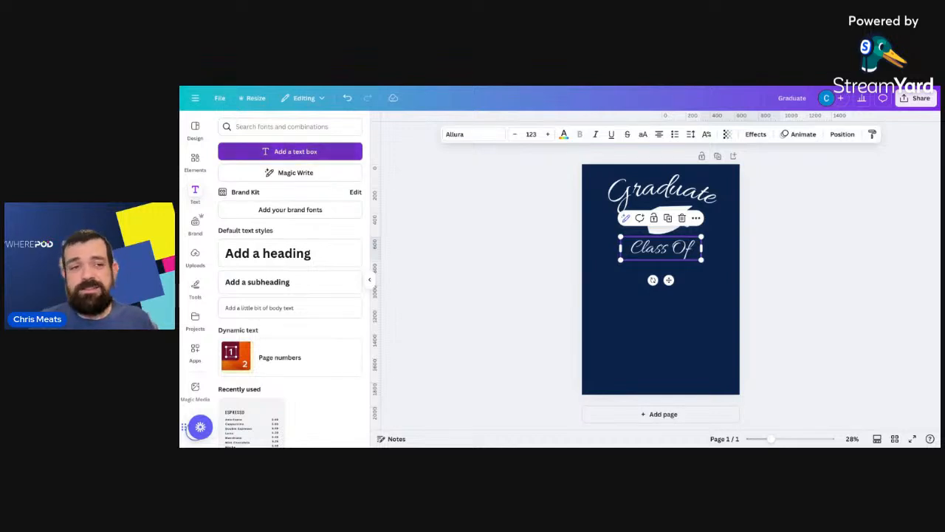
pyautogui.write('2025')
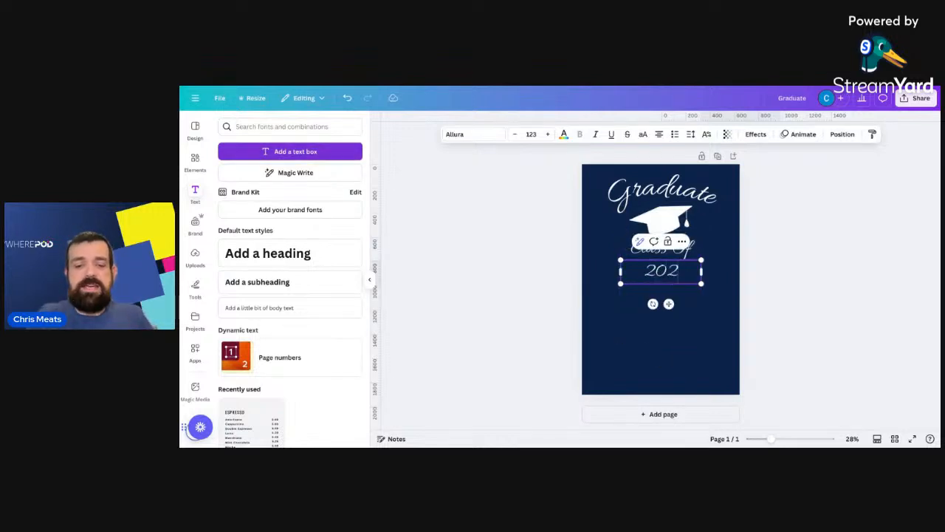
pyautogui.click(480, 135)
pyautogui.doubleClick(245, 165)
pyautogui.write('college')
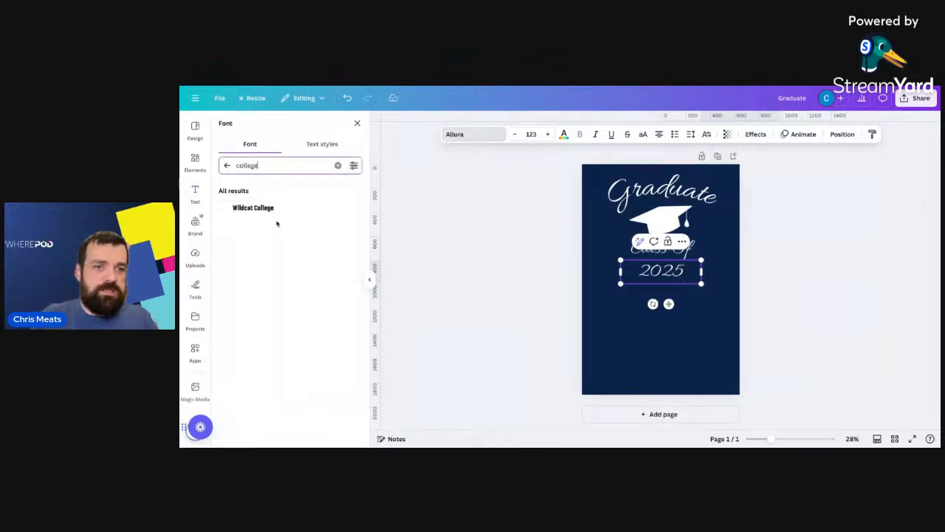
pyautogui.click(264, 212)
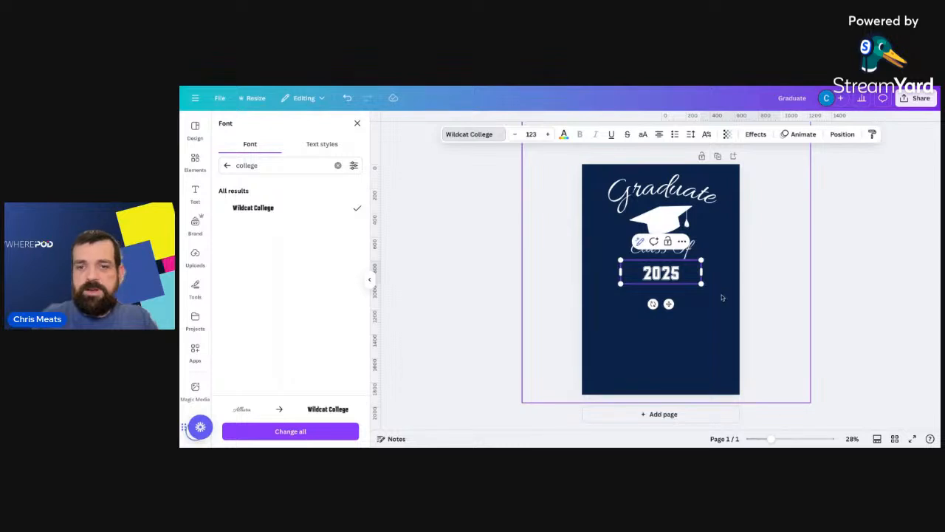
# Resize "2025" to about size 358, narrow its text box and center it directly below "Class Of".
pyautogui.moveTo(702, 272); pyautogui.dragTo(598, 295)
pyautogui.moveTo(667, 296); pyautogui.dragTo(734, 354)
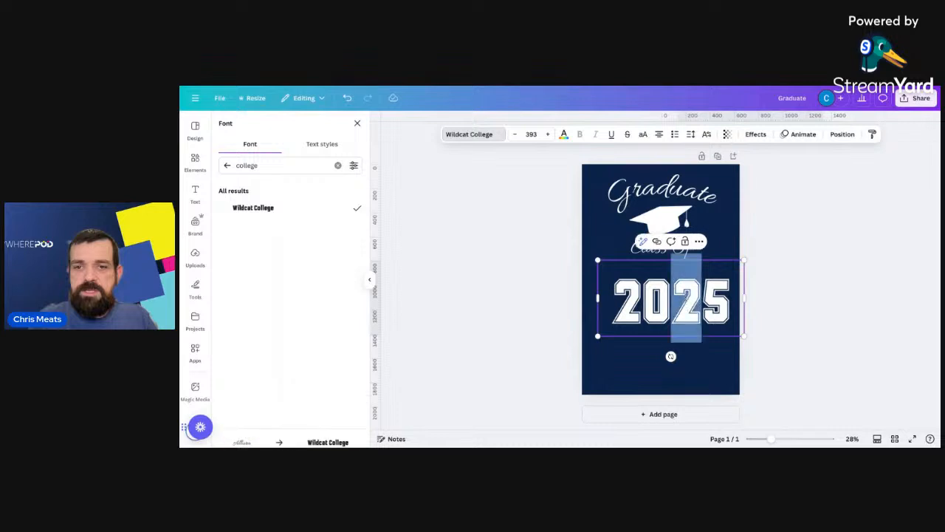
pyautogui.click(701, 379)
pyautogui.moveTo(684, 303); pyautogui.dragTo(675, 287)
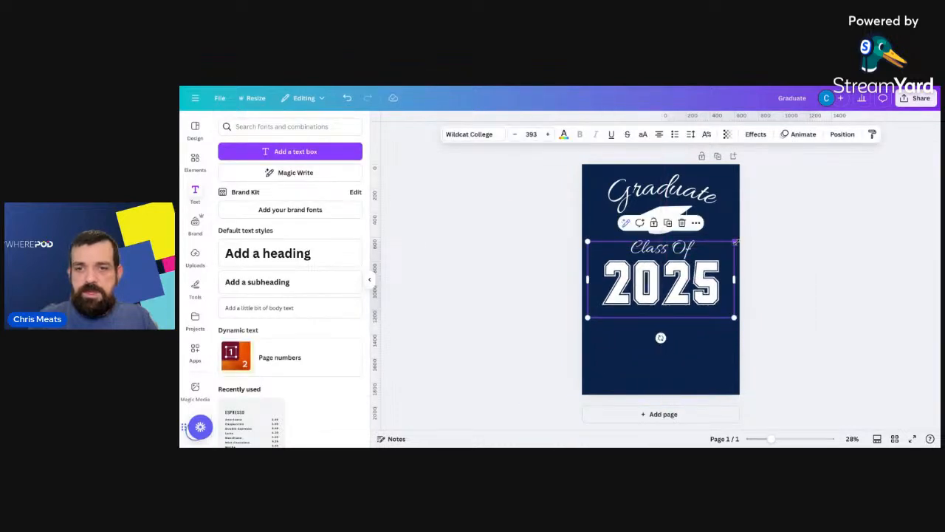
pyautogui.moveTo(736, 241); pyautogui.dragTo(723, 249)
pyautogui.moveTo(676, 287); pyautogui.dragTo(685, 282)
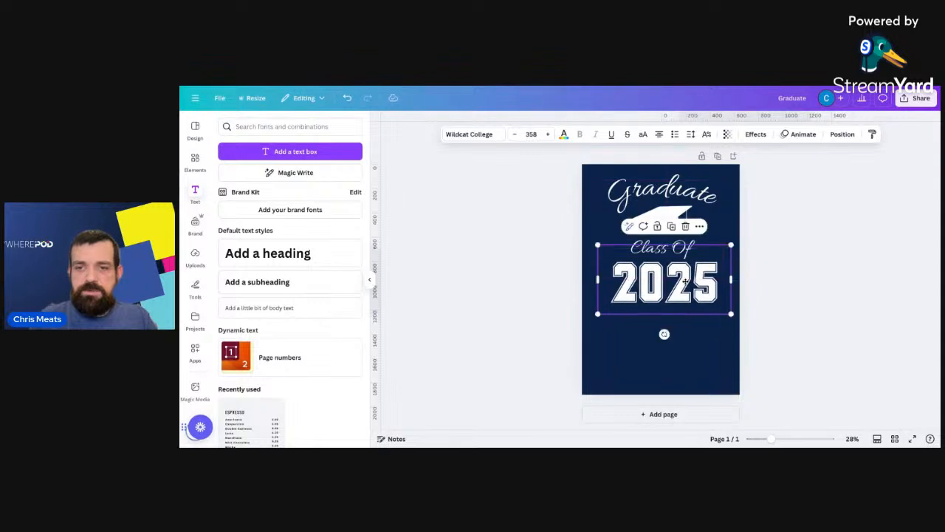
pyautogui.click(617, 348)
pyautogui.click(657, 285)
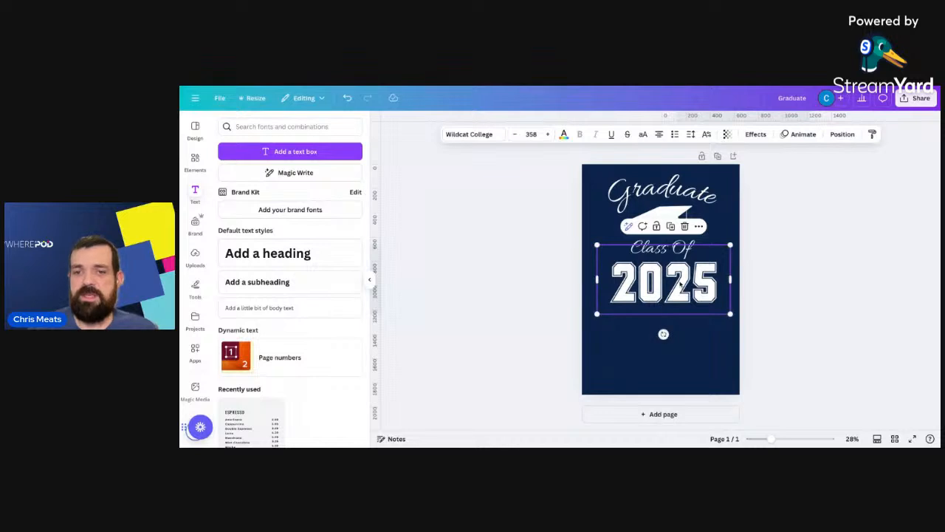
pyautogui.moveTo(731, 281); pyautogui.dragTo(667, 283)
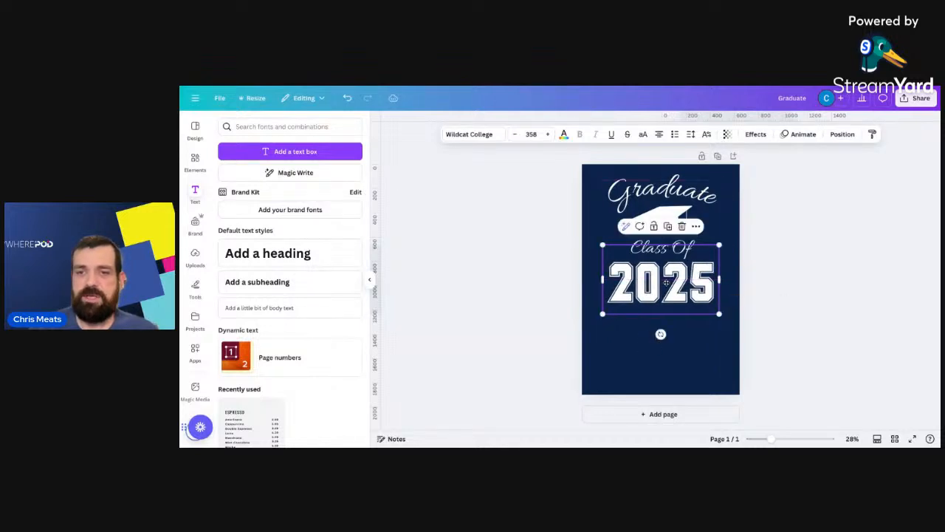
pyautogui.click(658, 339)
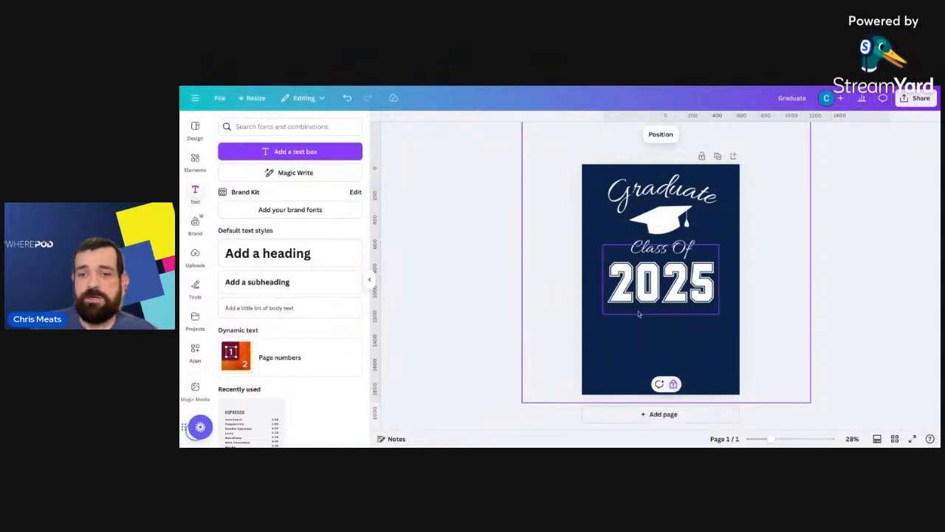
# Add a rectangle stretched into a wide bar directly below "2025" and fill it with the gold photo color.
pyautogui.click(626, 339)
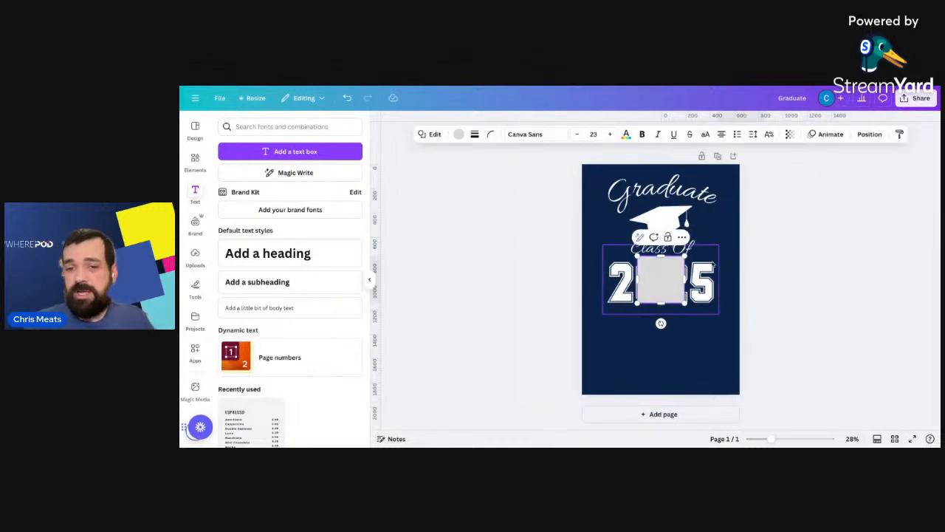
pyautogui.click(678, 295)
pyautogui.moveTo(678, 295); pyautogui.dragTo(735, 328)
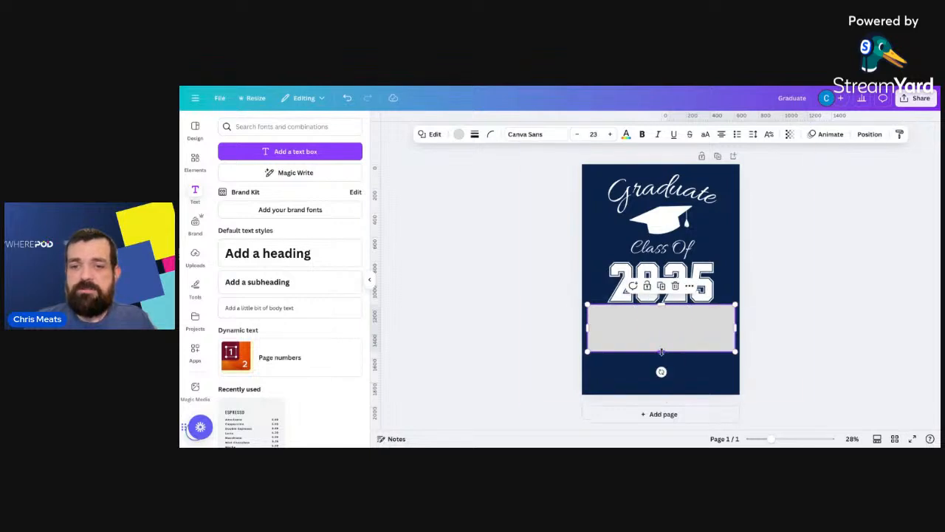
pyautogui.moveTo(662, 350); pyautogui.dragTo(662, 334)
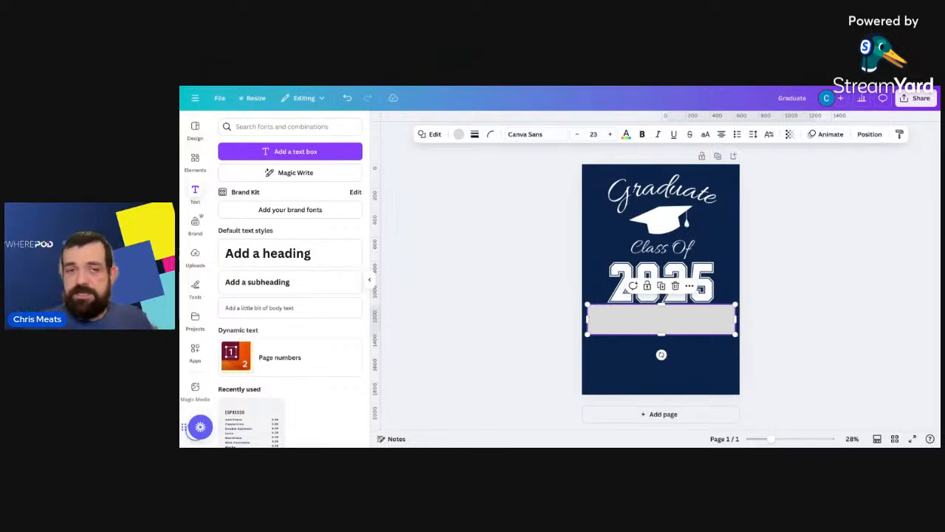
pyautogui.click(459, 134)
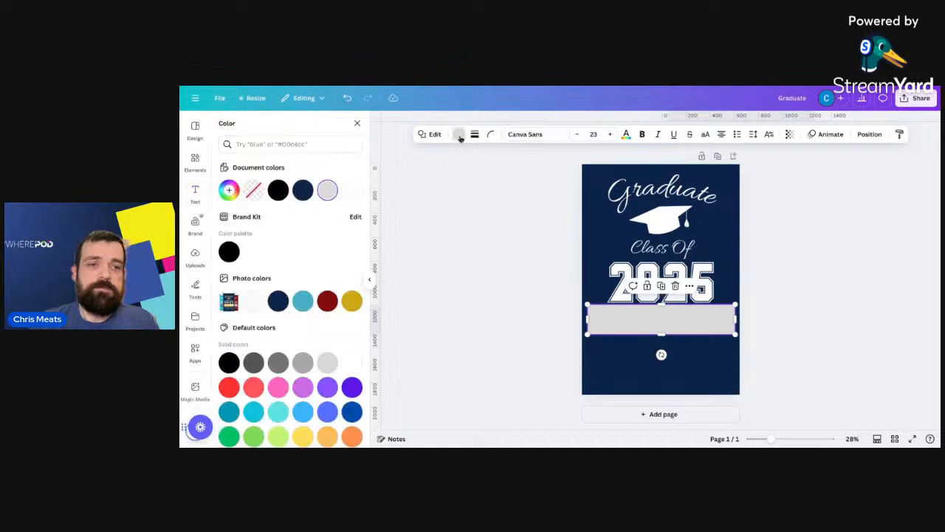
pyautogui.click(352, 301)
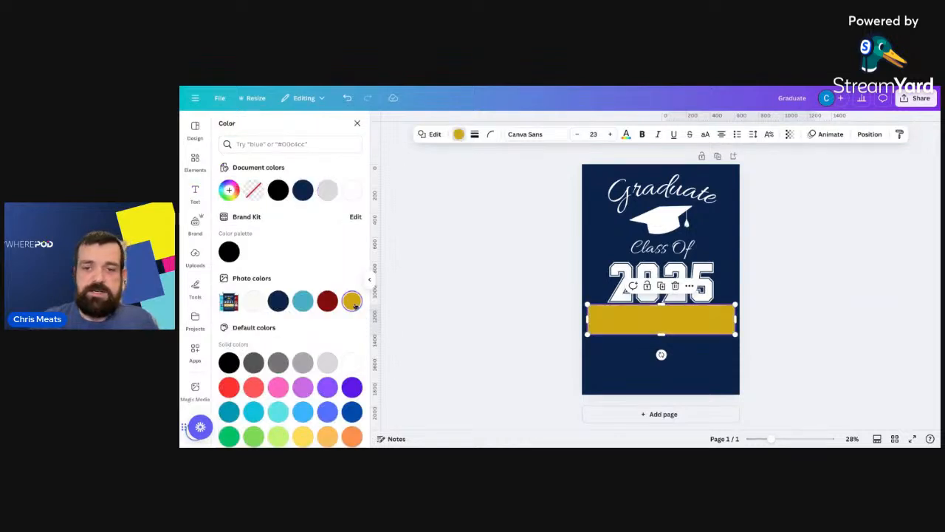
# Add a text box at about size 123 below the gold bar and enter the graduate's first name.
pyautogui.click(195, 194)
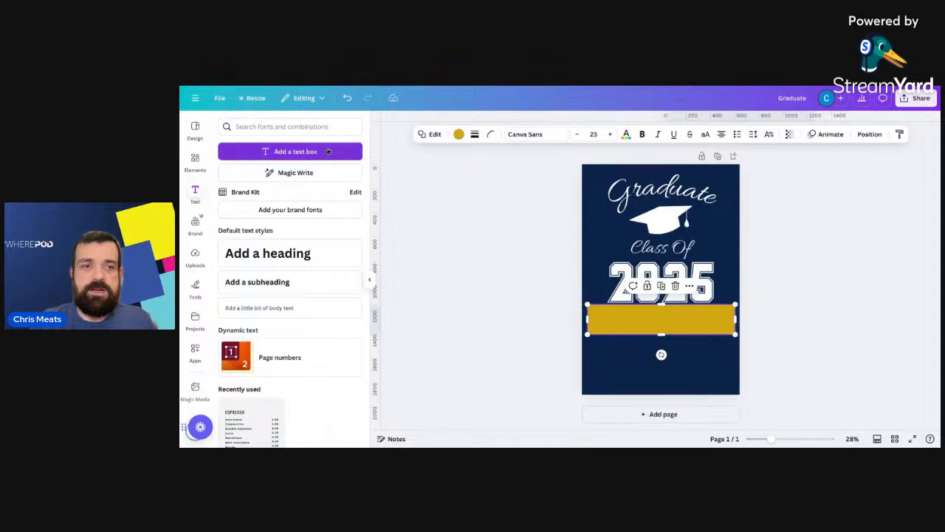
pyautogui.click(356, 153)
pyautogui.press('Escape')
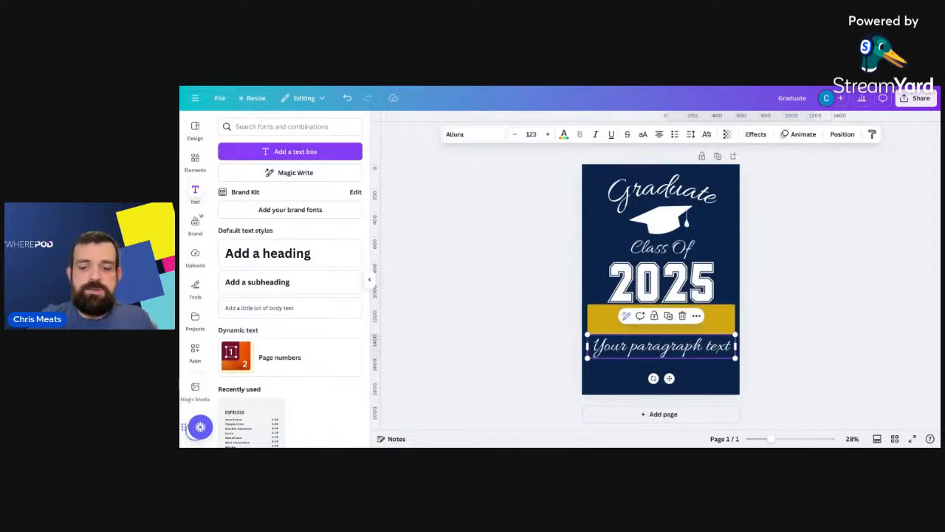
pyautogui.press('s')
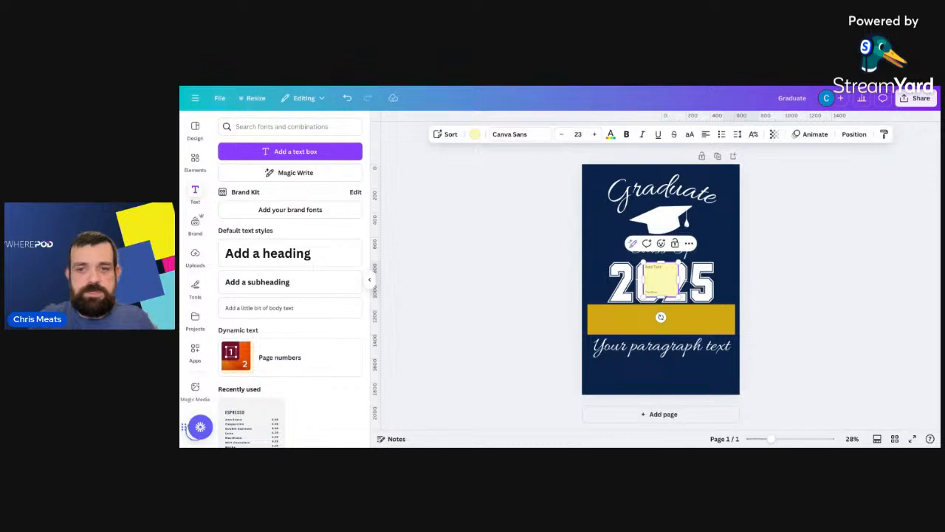
pyautogui.hotkey('ctrl', 'z')
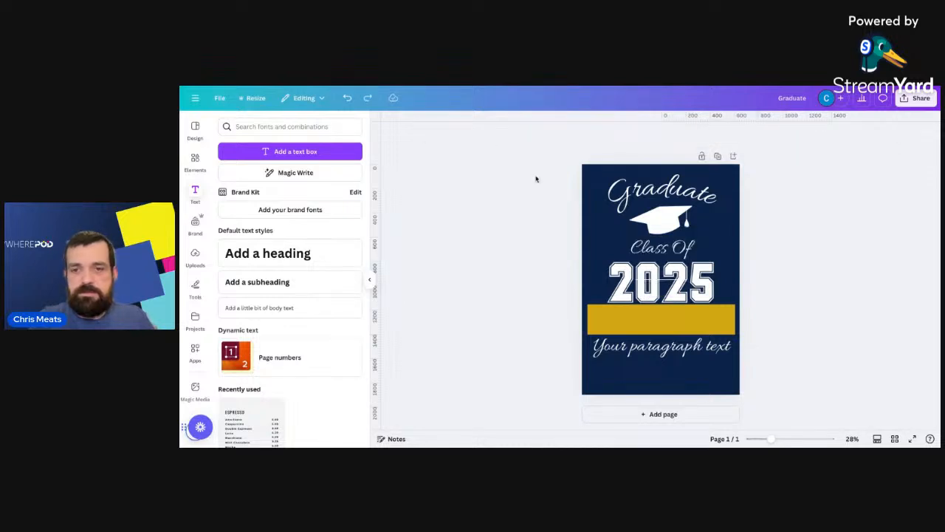
pyautogui.click(677, 352)
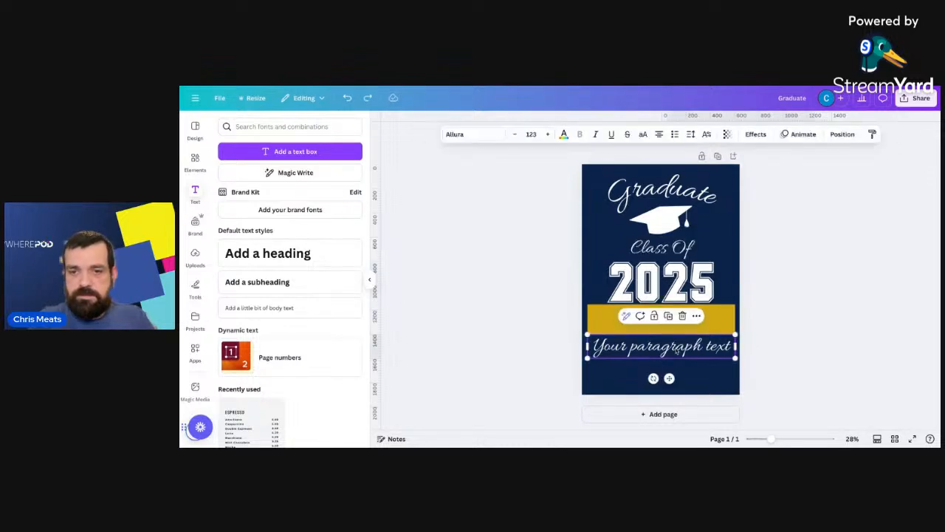
pyautogui.doubleClick(677, 350)
pyautogui.write('Al')
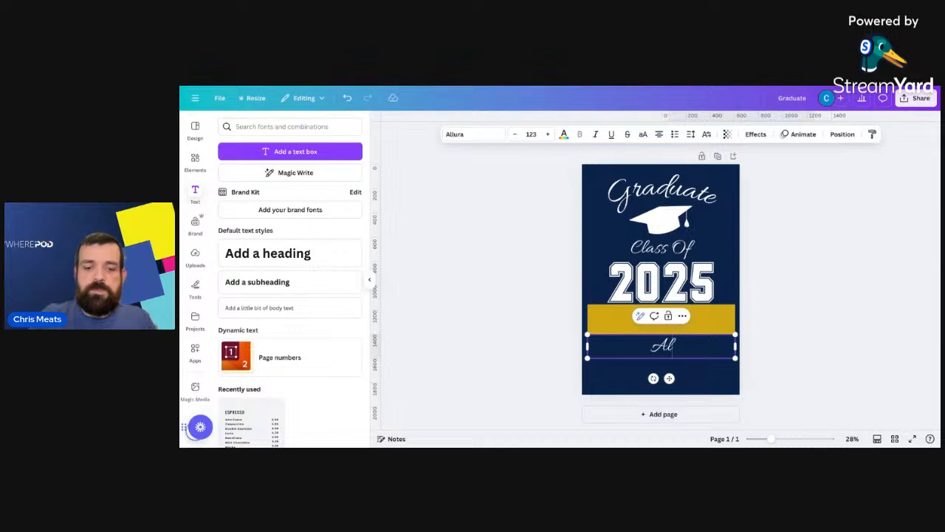
pyautogui.write('lison')
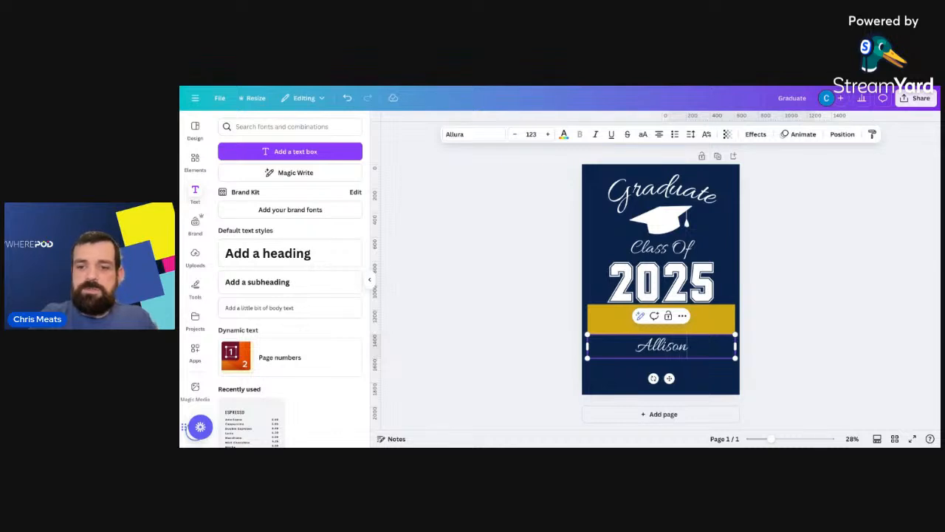
pyautogui.press('Escape')
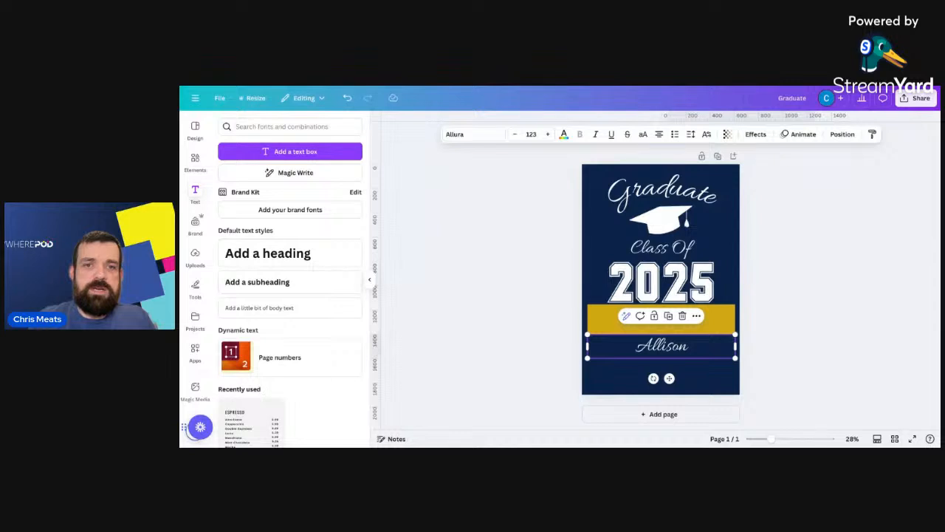
# Set the graduate's name to the League Spartan font and convert it to uppercase.
pyautogui.click(492, 136)
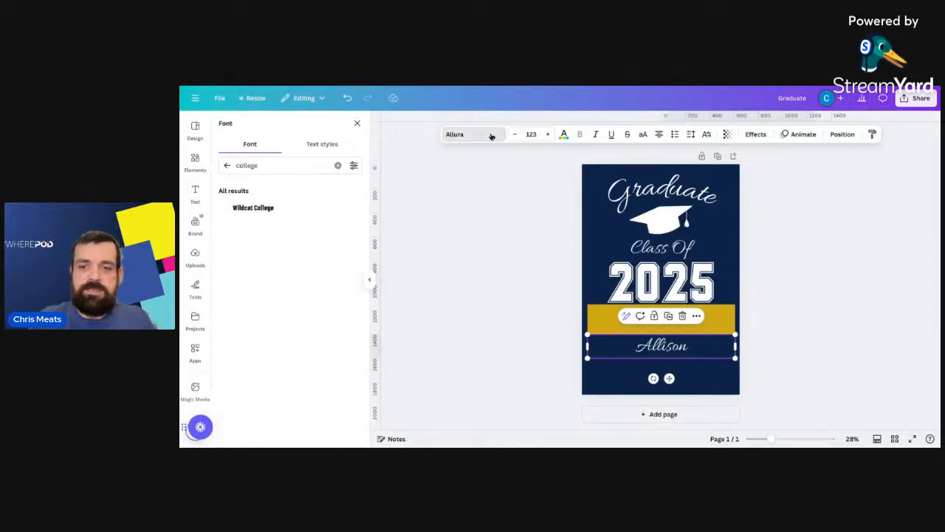
pyautogui.doubleClick(274, 169)
pyautogui.write('spartan')
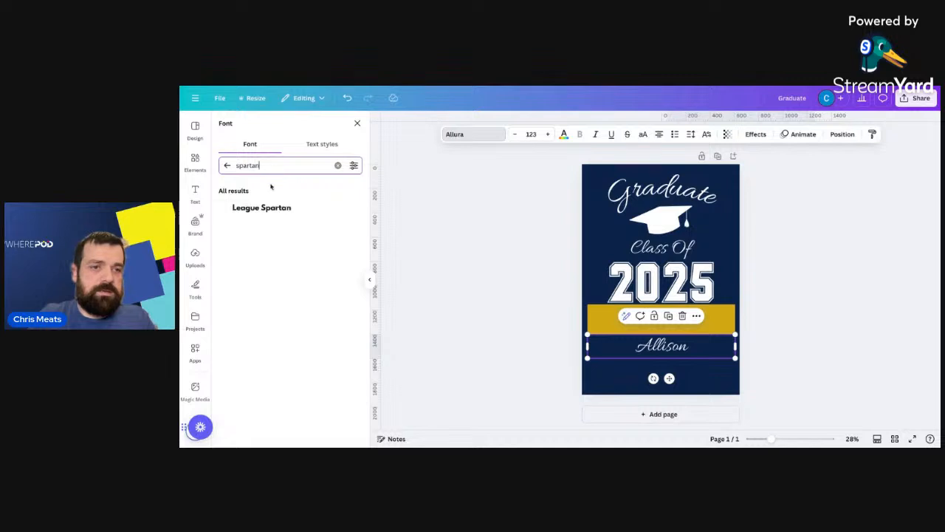
pyautogui.click(273, 209)
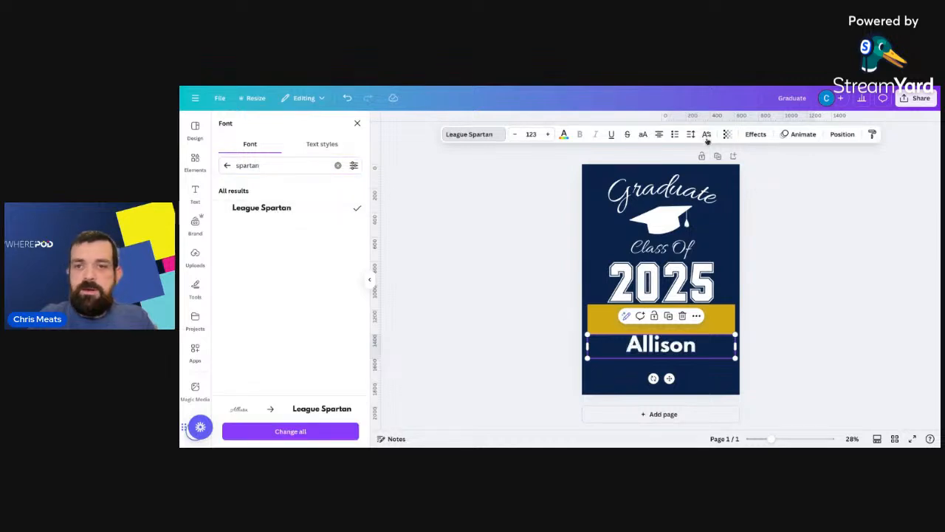
pyautogui.click(643, 136)
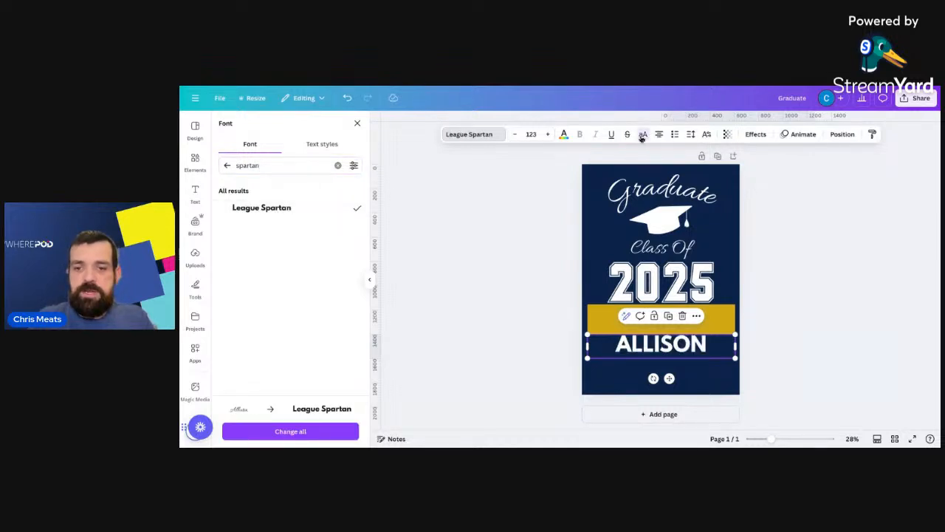
# Move the graduate's name onto the gold bar and center it vertically there.
pyautogui.moveTo(683, 346); pyautogui.dragTo(681, 319)
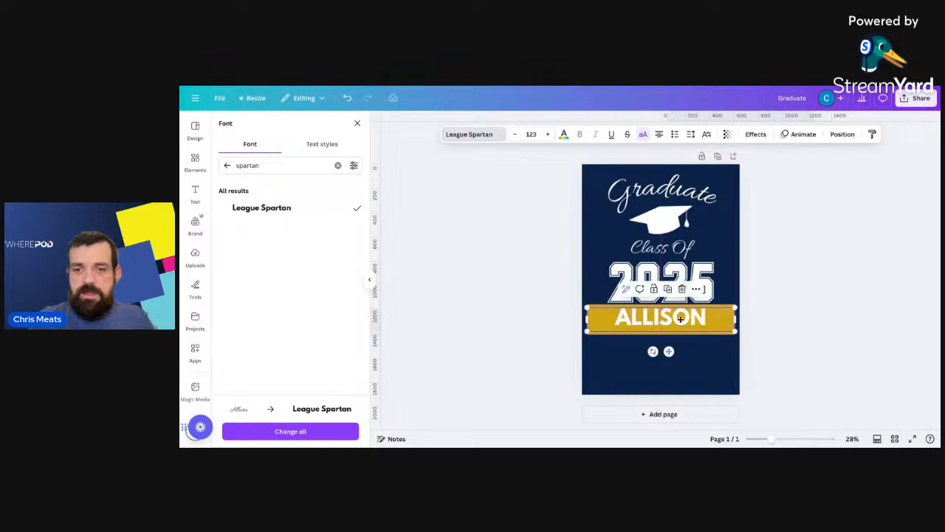
pyautogui.click(831, 329)
pyautogui.moveTo(693, 326); pyautogui.dragTo(694, 322)
pyautogui.click(804, 323)
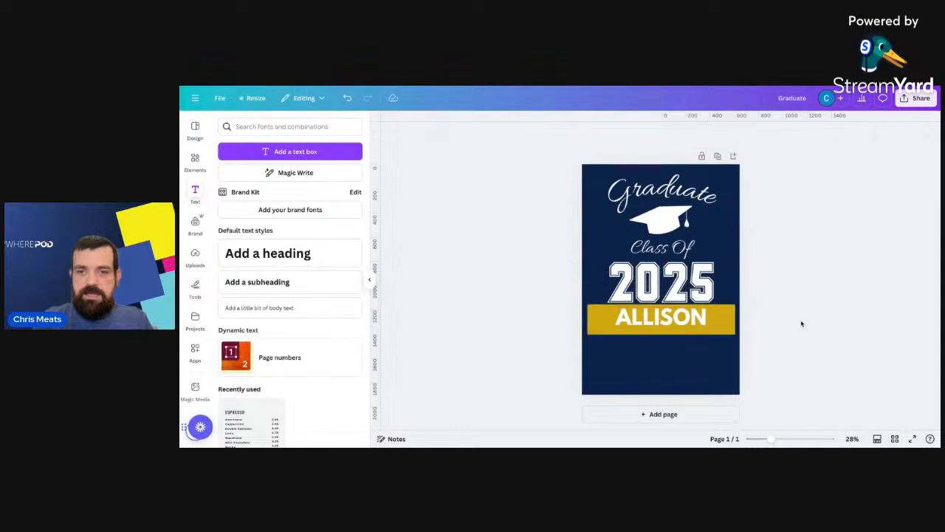
pyautogui.click(655, 325)
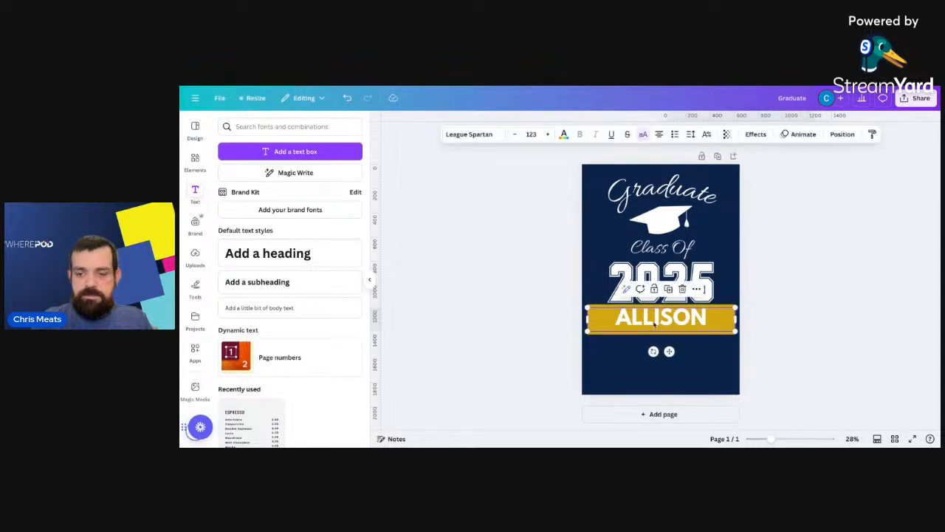
pyautogui.moveTo(654, 325); pyautogui.dragTo(653, 324)
pyautogui.press('Down')
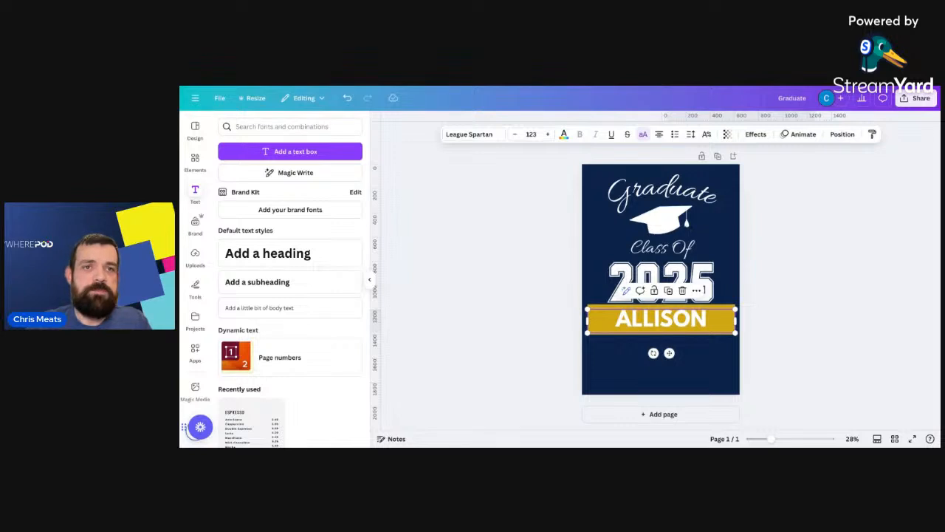
# Paste the copied "South Shore High school" text box into the navy area below the gold bar.
pyautogui.hotkey('ctrl', 'v')
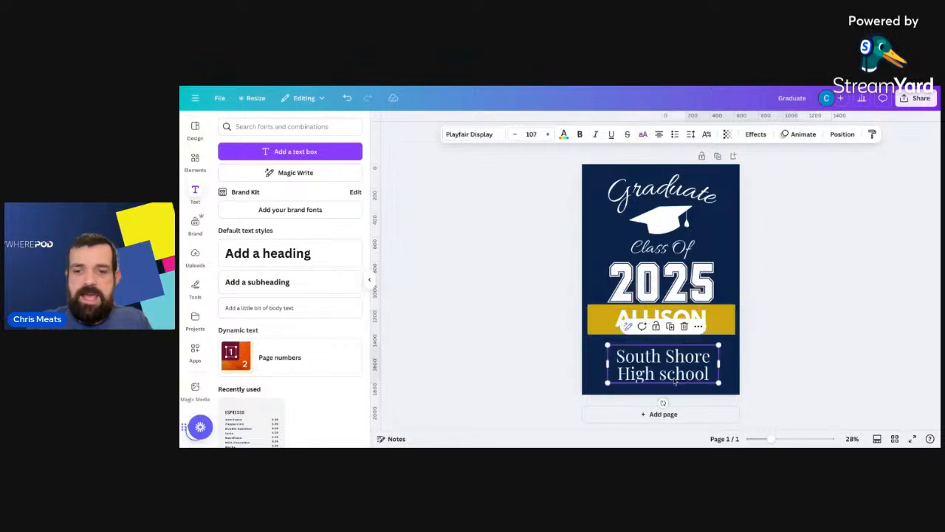
pyautogui.doubleClick(674, 363)
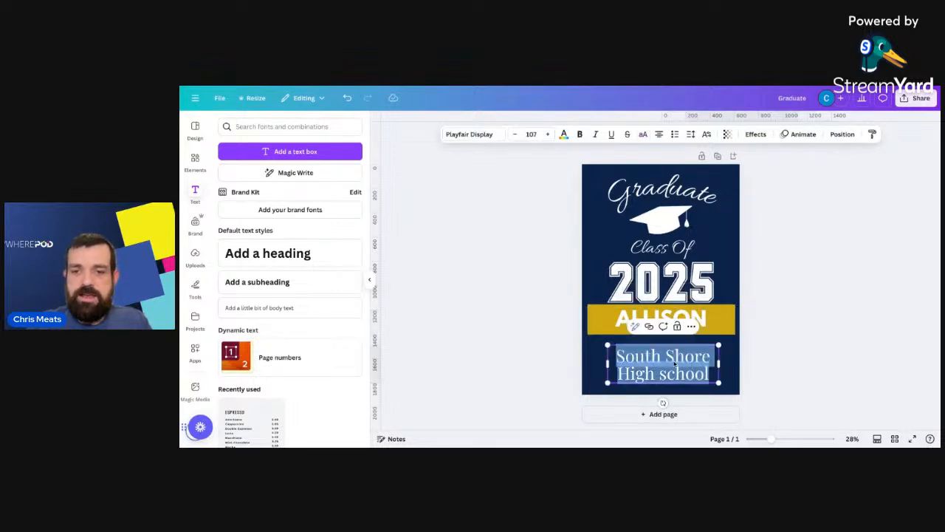
pyautogui.click(729, 369)
pyautogui.click(669, 357)
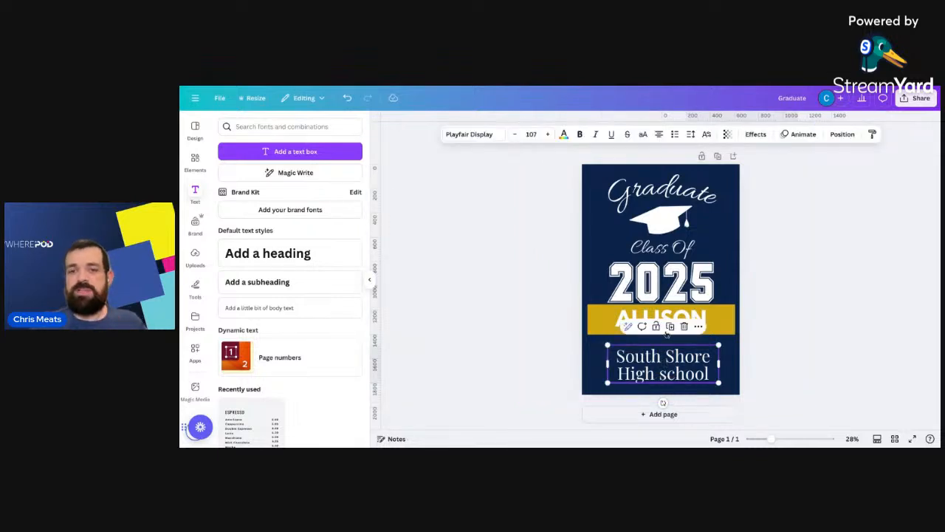
pyautogui.click(766, 357)
pyautogui.click(727, 321)
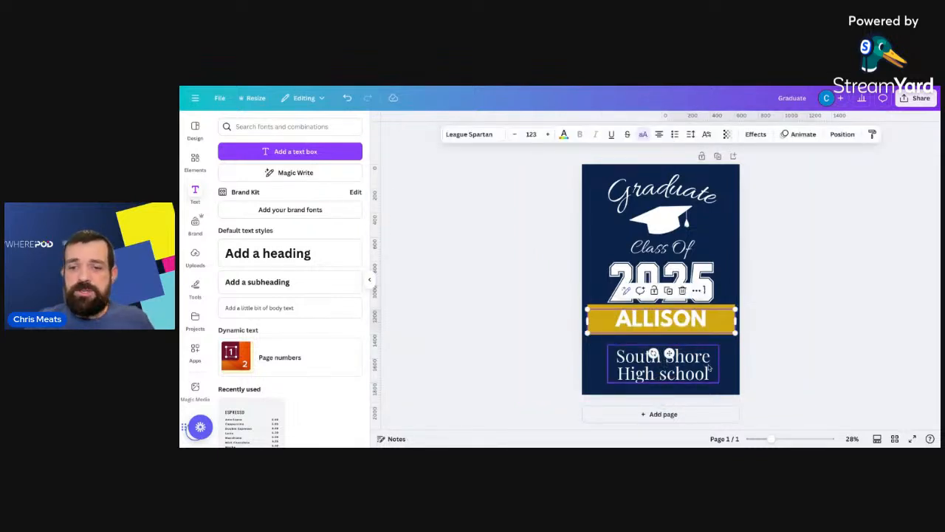
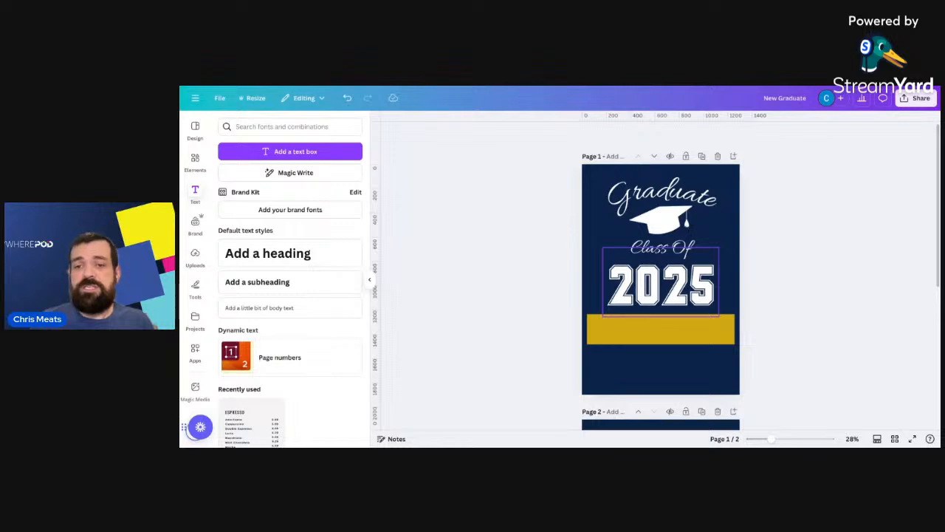
# Switch to AnywherePOD's Garden & House Banner designer and start creating new artwork for the front.
pyautogui.scroll(-5, 775, 305)
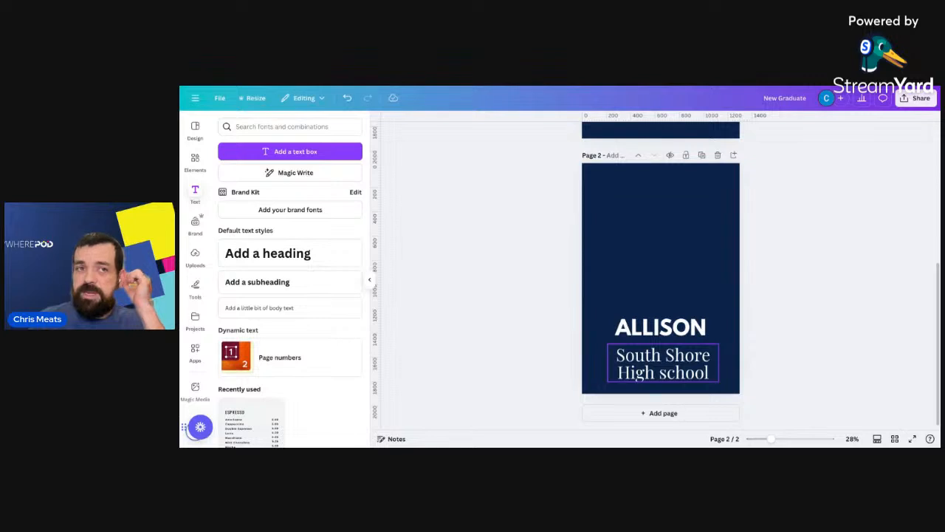
pyautogui.scroll(2, 534, 237)
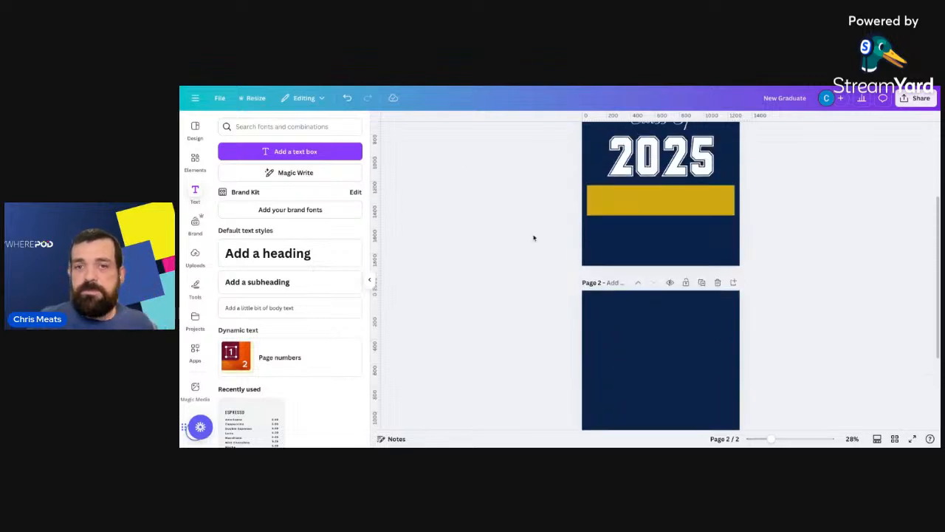
pyautogui.scroll(2, 666, 315)
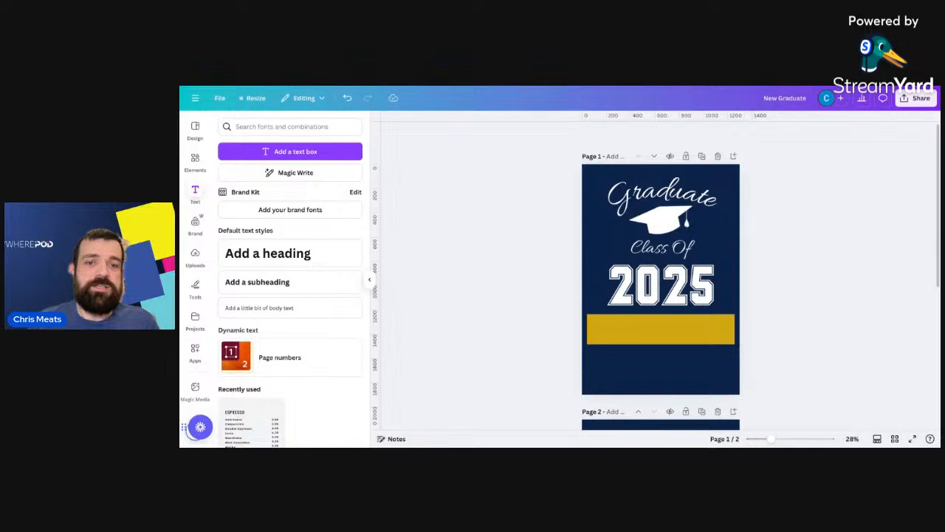
pyautogui.hotkey('ctrl', 'Tab')
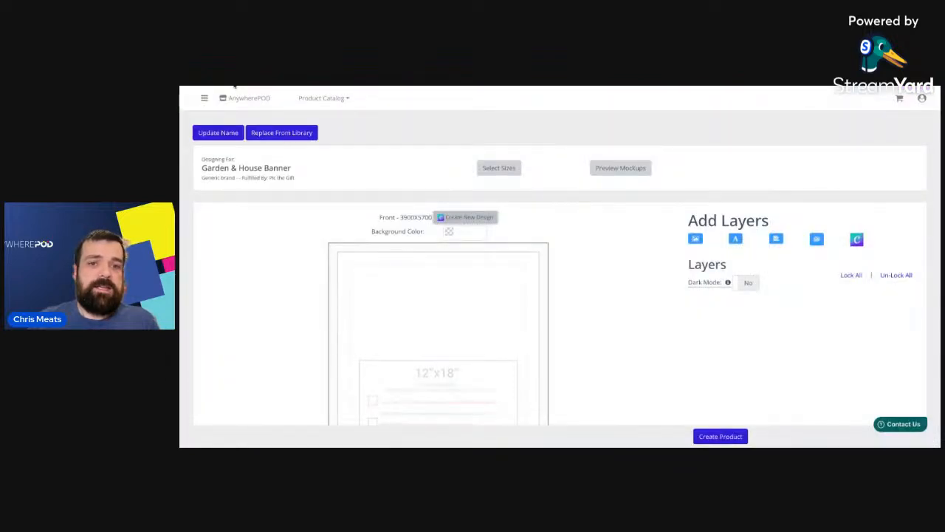
pyautogui.click(466, 216)
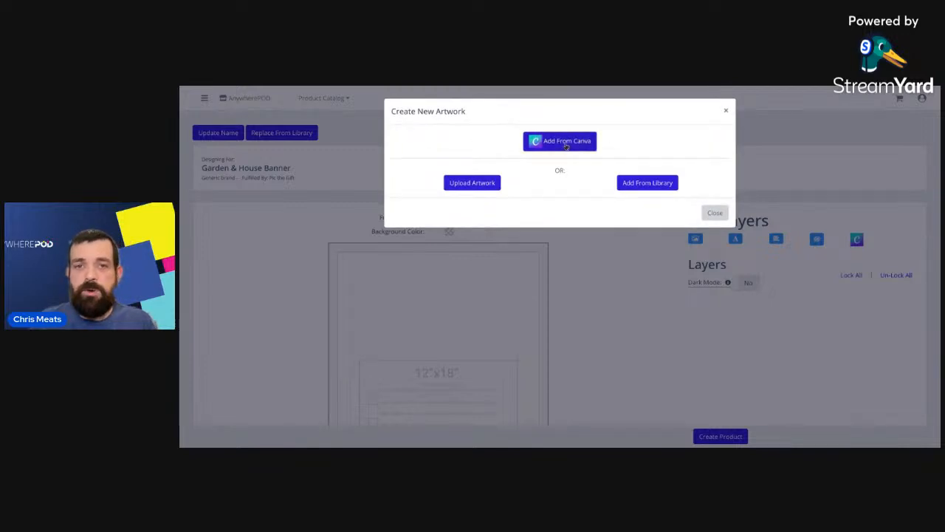
pyautogui.click(567, 144)
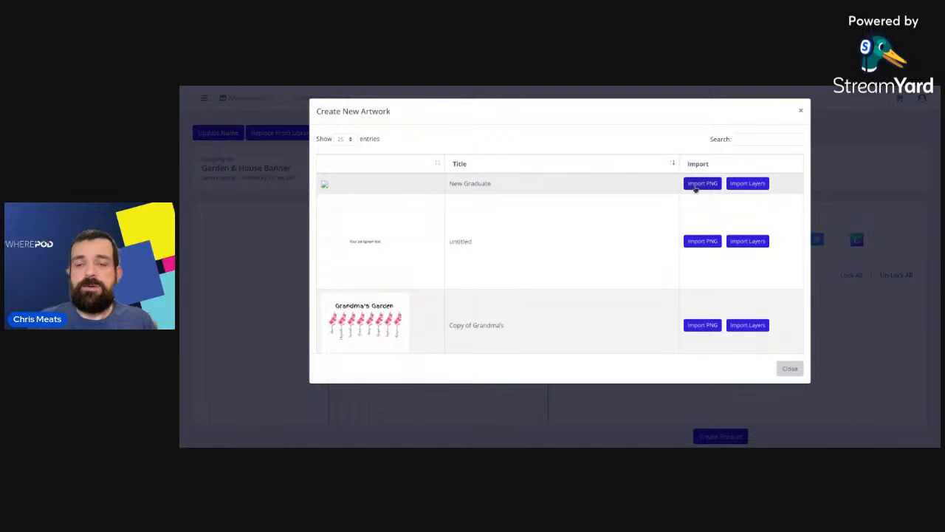
pyautogui.click(695, 186)
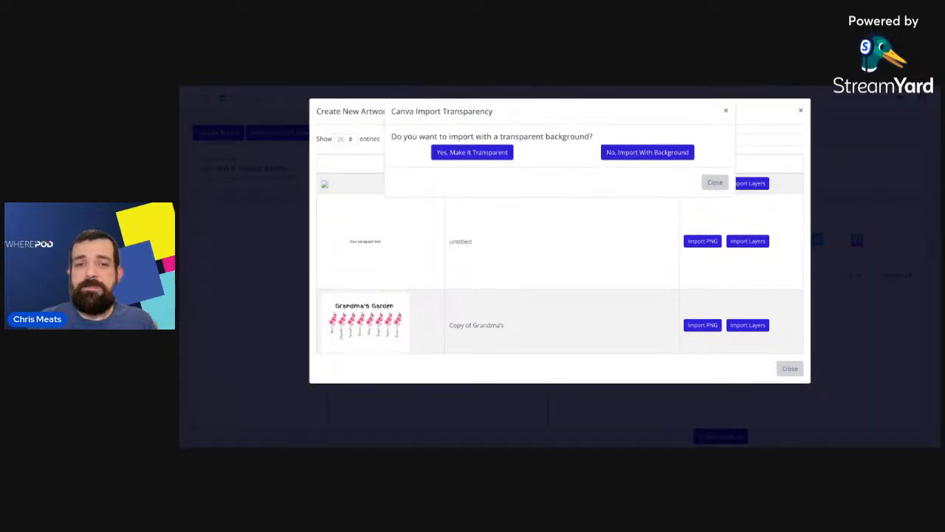
pyautogui.click(715, 182)
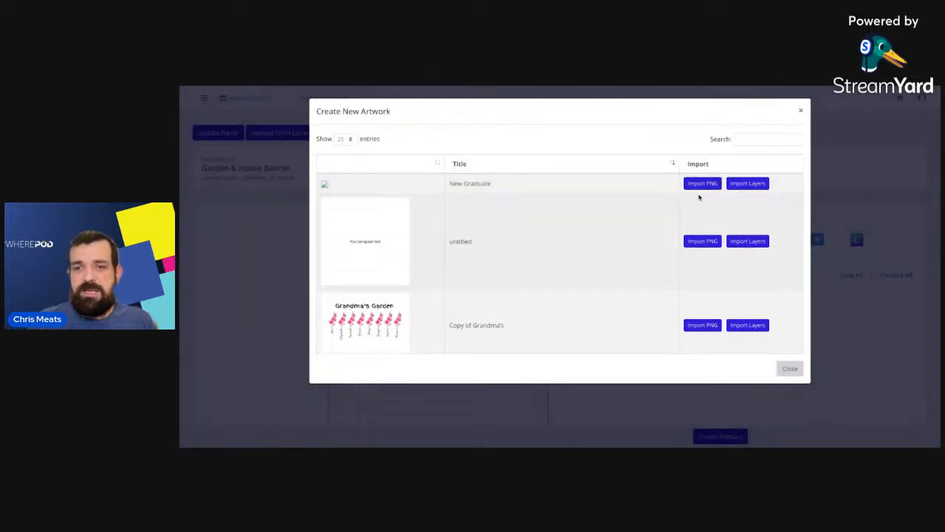
pyautogui.scroll(-2, 700, 197)
pyautogui.scroll(3, 700, 197)
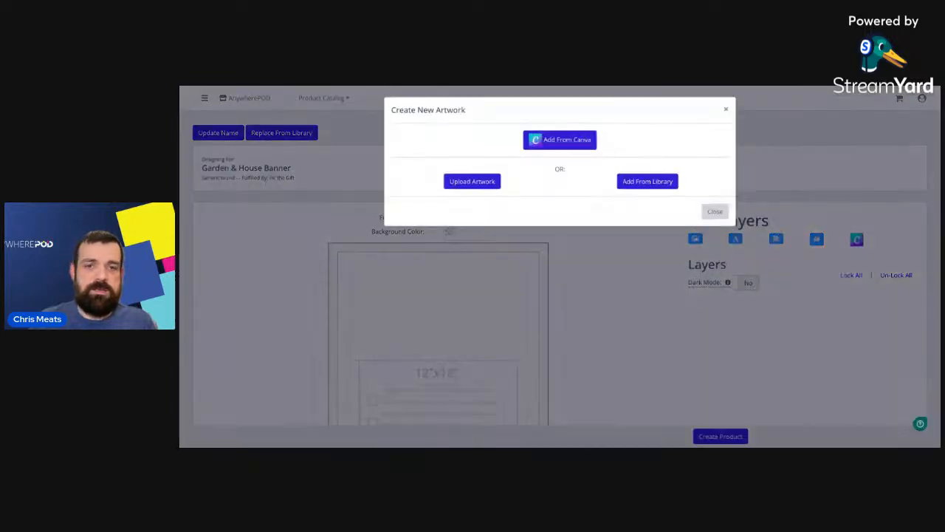
# Import the Canva design "New Graduate" as a PNG with its background onto the banner front.
pyautogui.click(584, 140)
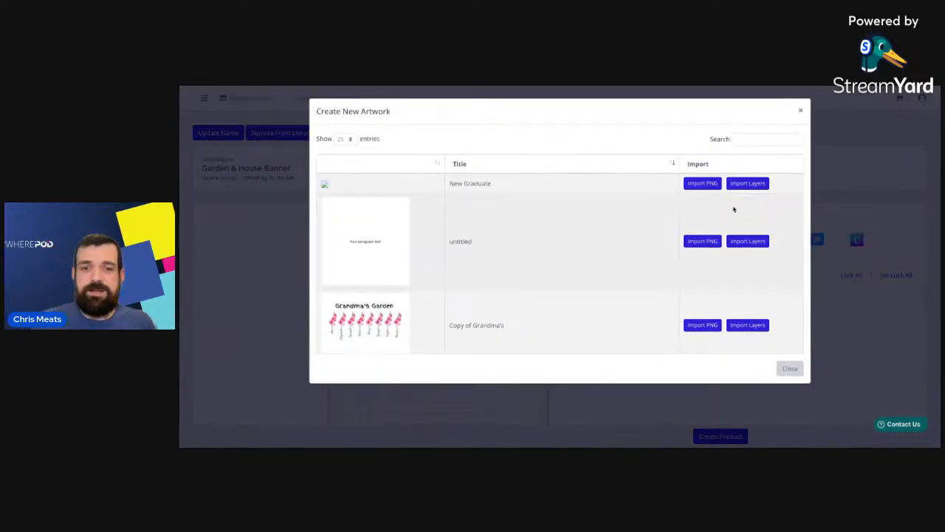
pyautogui.scroll(-2, 722, 196)
pyautogui.scroll(3, 722, 197)
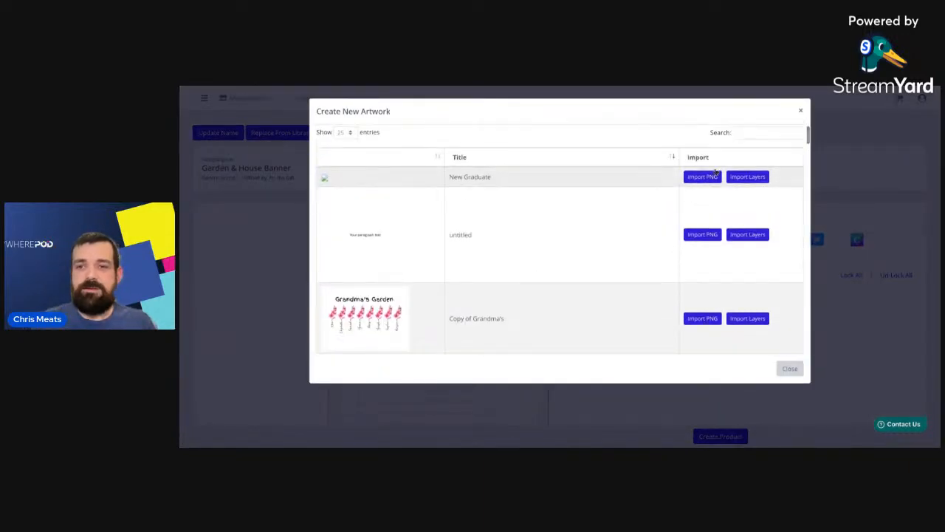
pyautogui.click(707, 178)
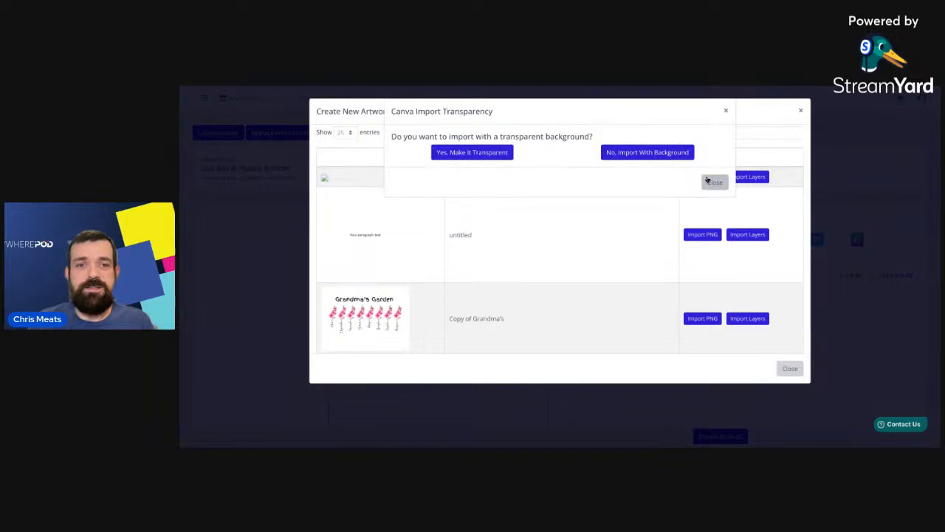
pyautogui.click(647, 152)
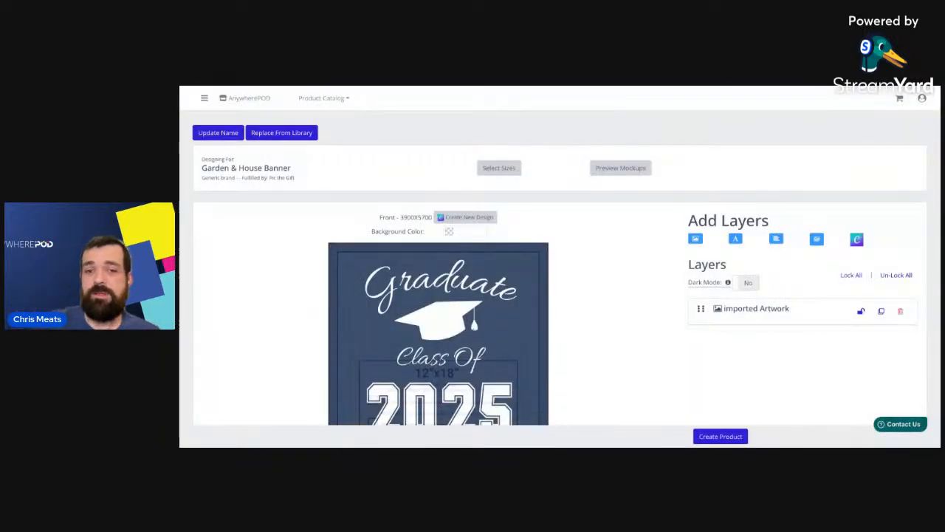
# Examine the imported artwork on the banner front and look through the Canva designs available for import as another layer.
pyautogui.scroll(-5, 626, 288)
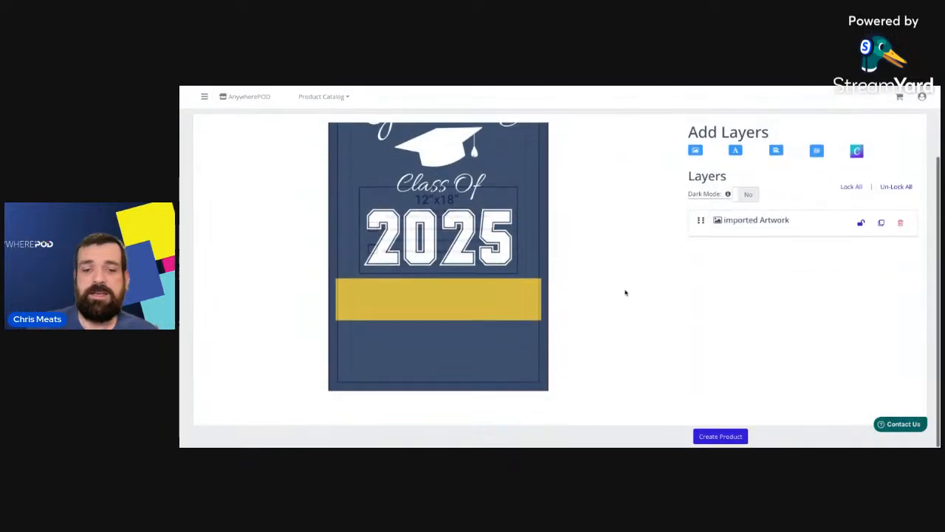
pyautogui.scroll(2, 455, 312)
pyautogui.scroll(-2, 455, 313)
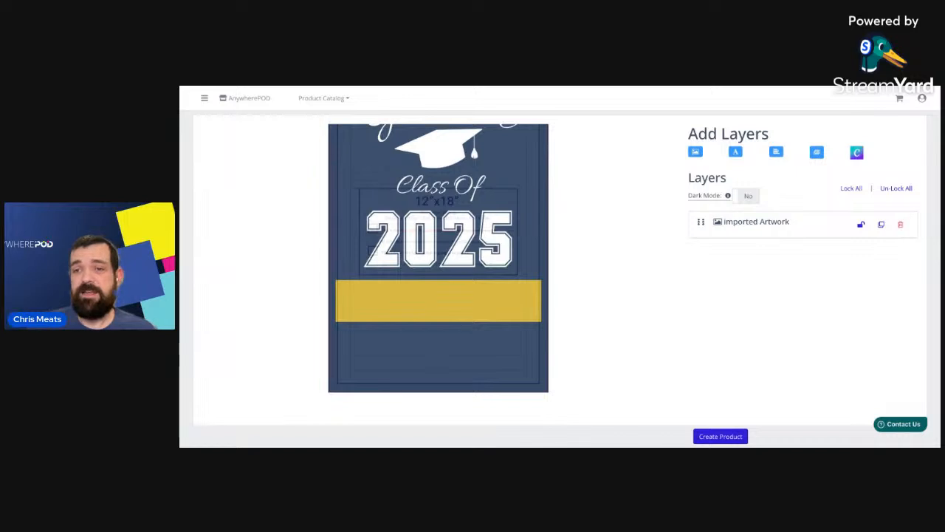
pyautogui.scroll(2, 680, 325)
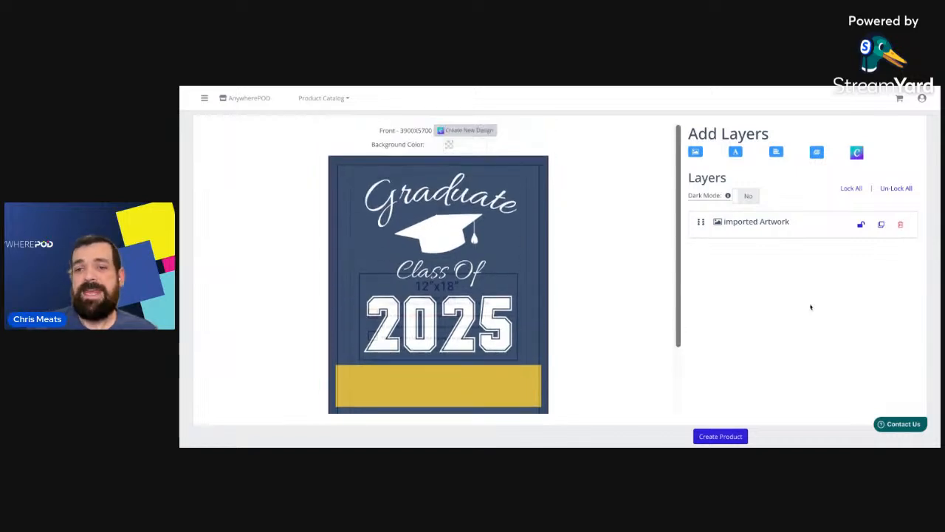
pyautogui.scroll(1, 811, 308)
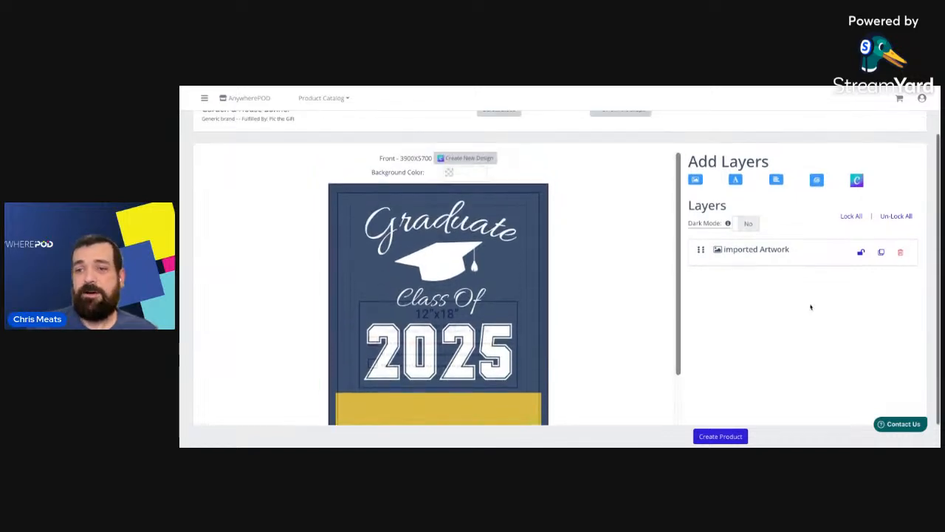
pyautogui.click(859, 187)
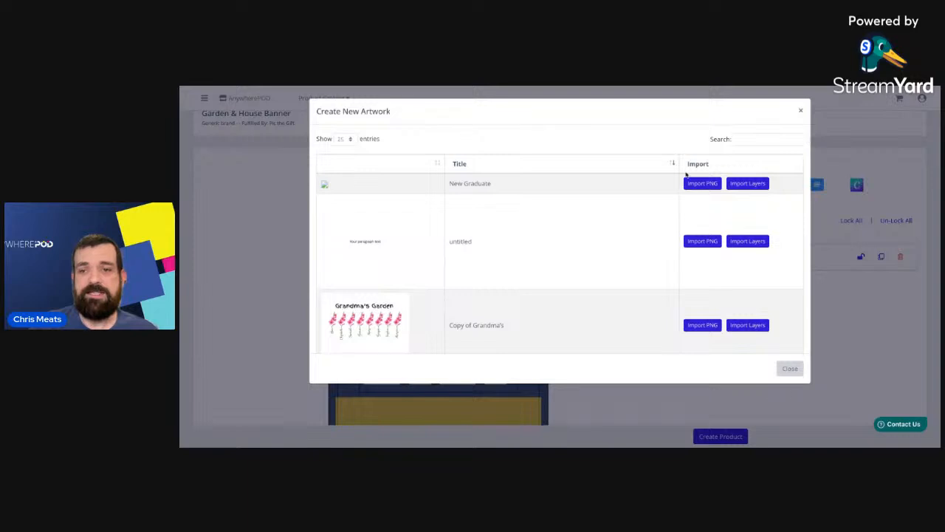
pyautogui.scroll(-5, 673, 203)
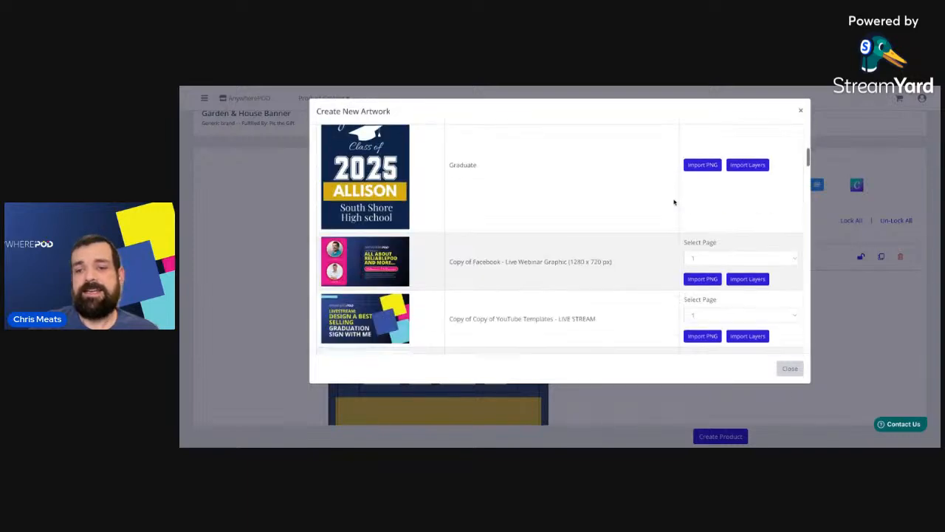
pyautogui.scroll(6, 673, 202)
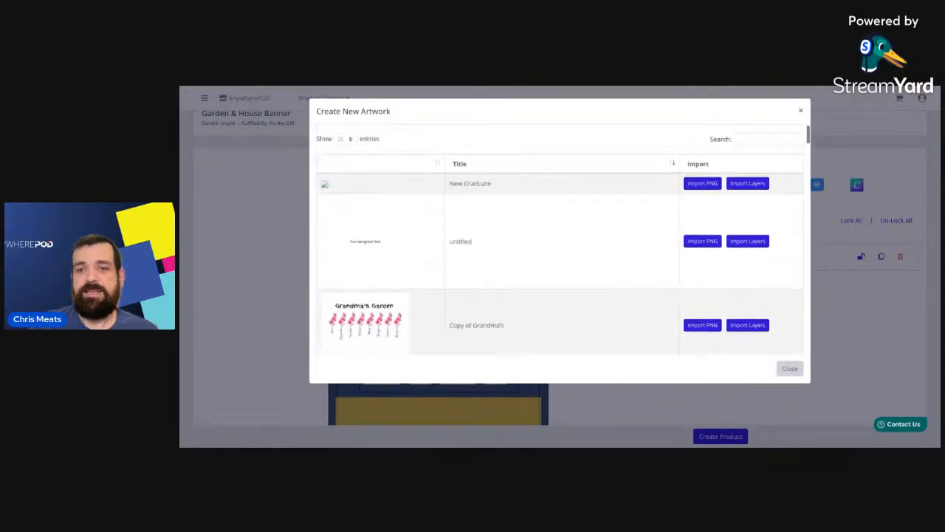
pyautogui.click(802, 111)
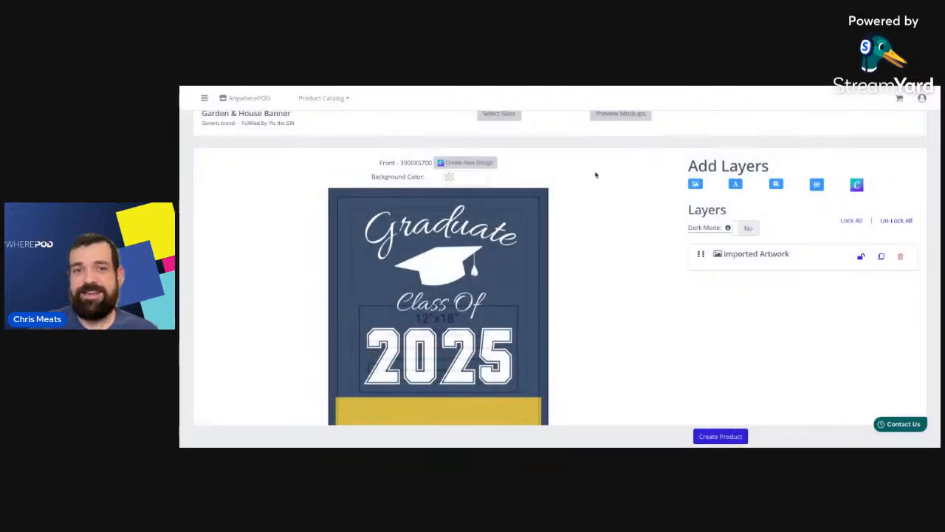
pyautogui.scroll(-2, 596, 174)
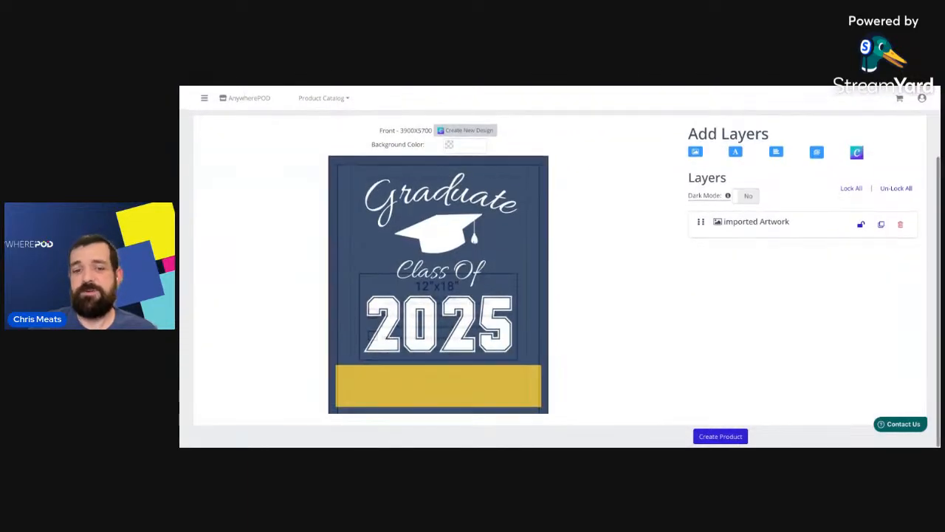
# Re-import page 1 of the Canva design "New Graduate" as a PNG with its background onto the banner front.
pyautogui.scroll(-2, 509, 280)
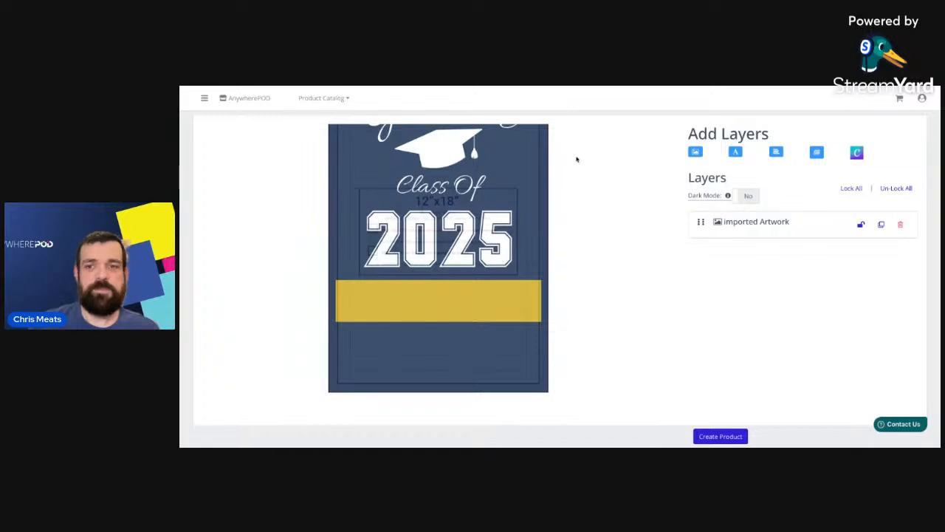
pyautogui.scroll(2, 743, 249)
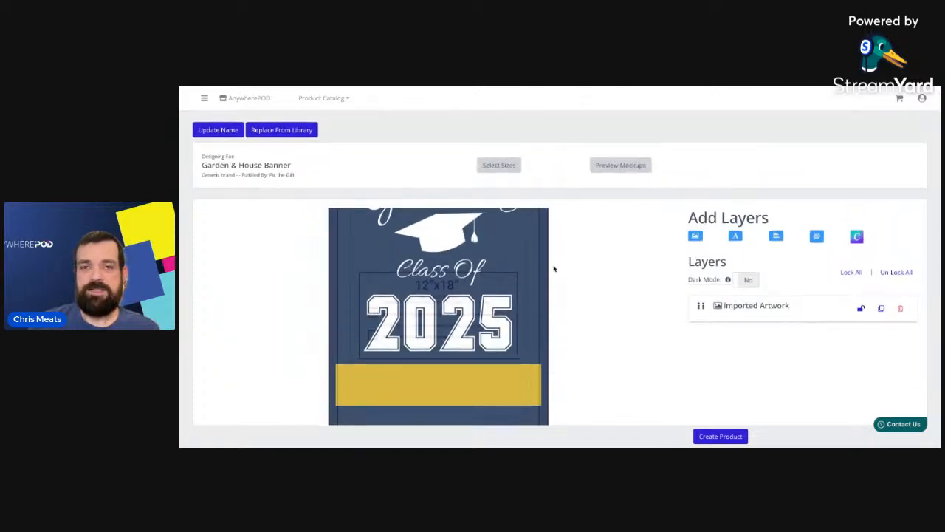
pyautogui.scroll(2, 563, 298)
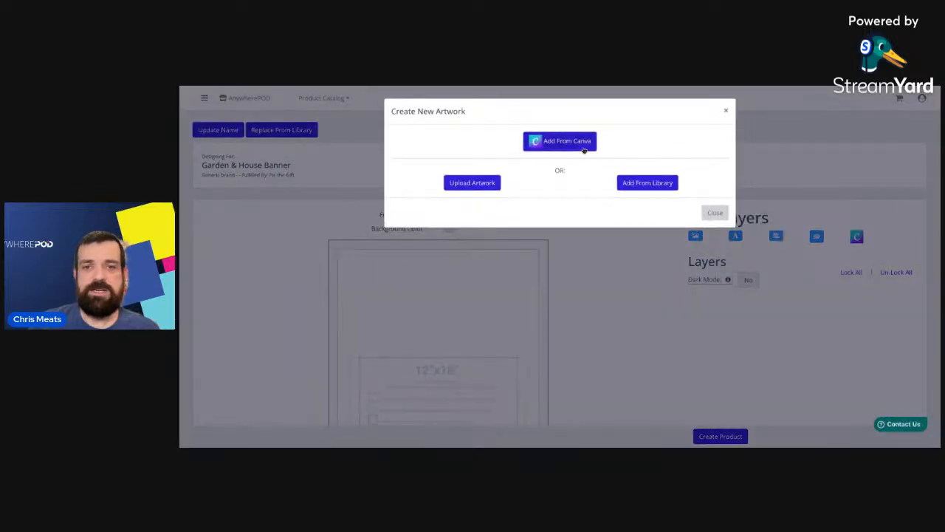
pyautogui.click(569, 141)
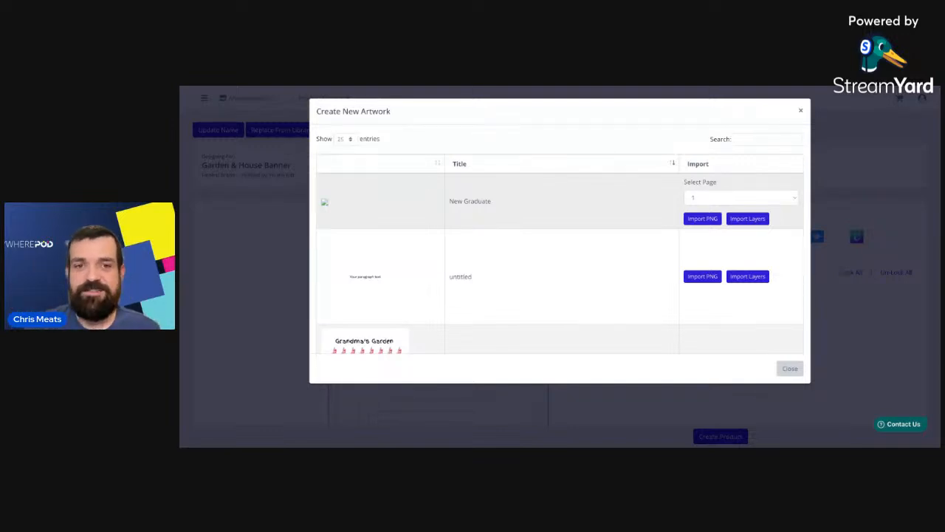
pyautogui.click(697, 219)
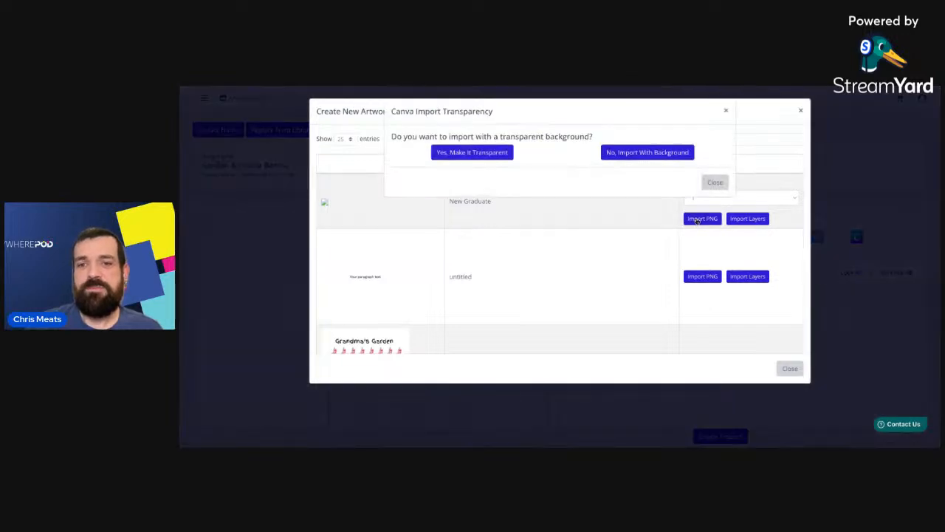
pyautogui.click(617, 153)
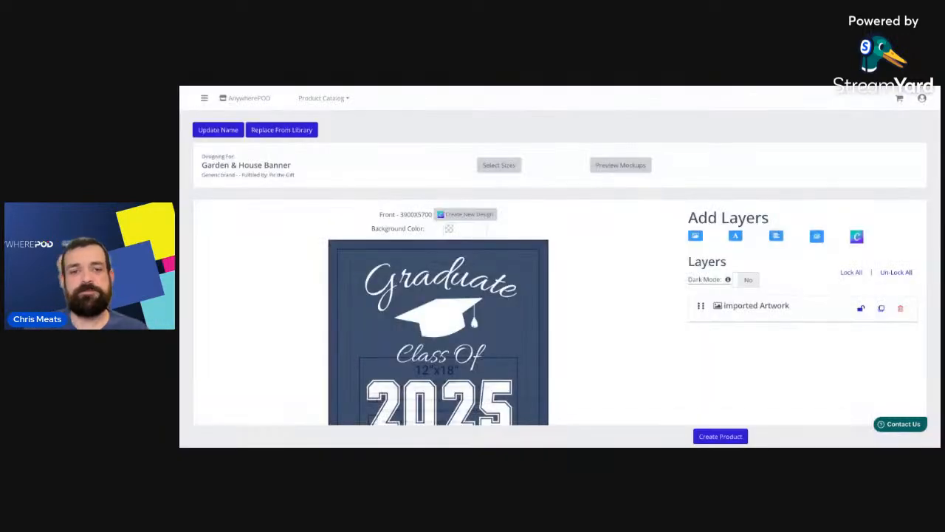
# Import page 2 of "New Graduate" from Canva as layers over the artwork and check the name and school text.
pyautogui.click(857, 237)
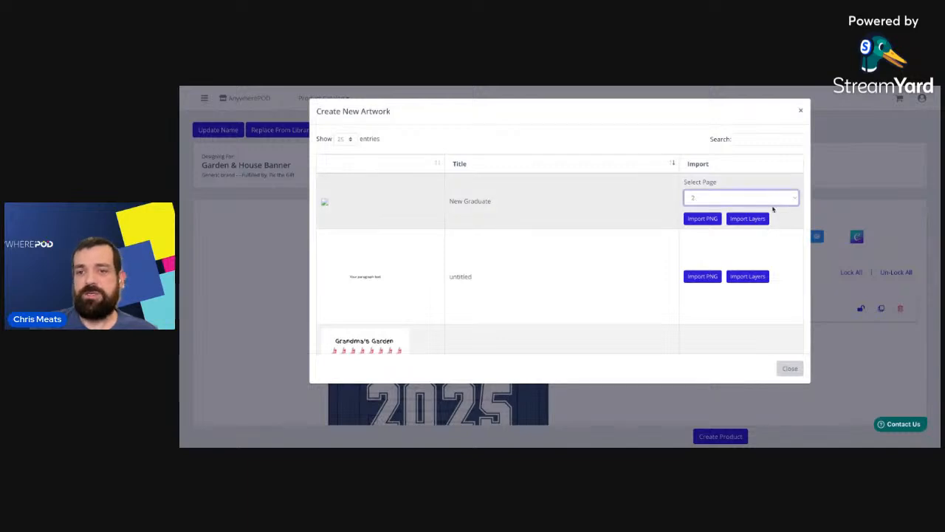
pyautogui.click(757, 219)
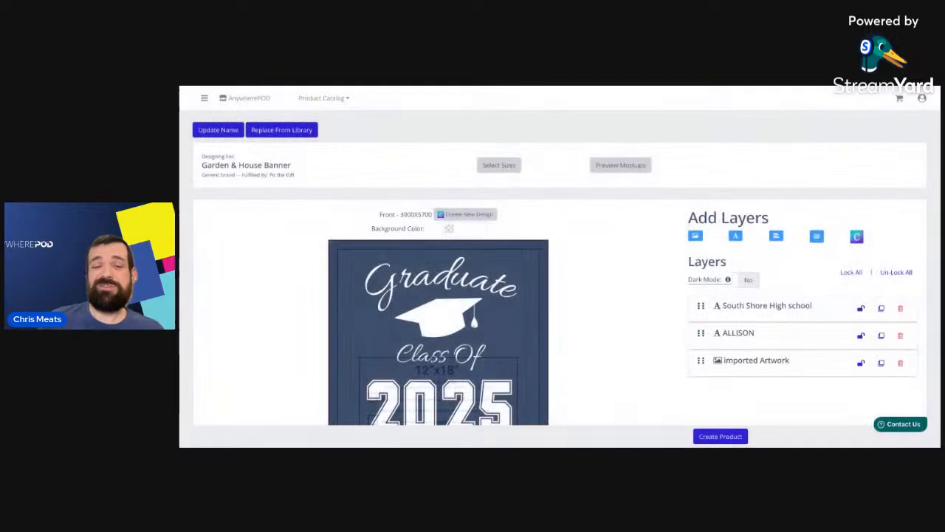
pyautogui.scroll(-2, 620, 310)
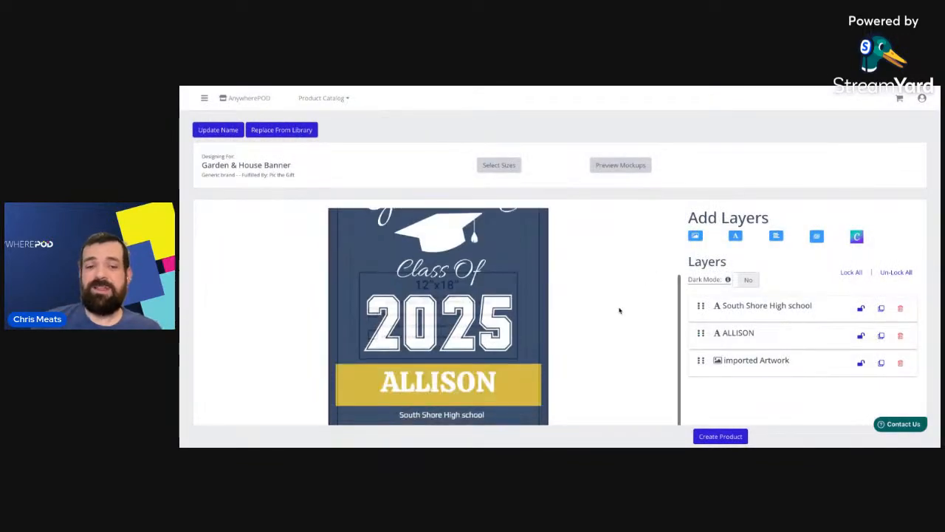
pyautogui.scroll(-2, 620, 310)
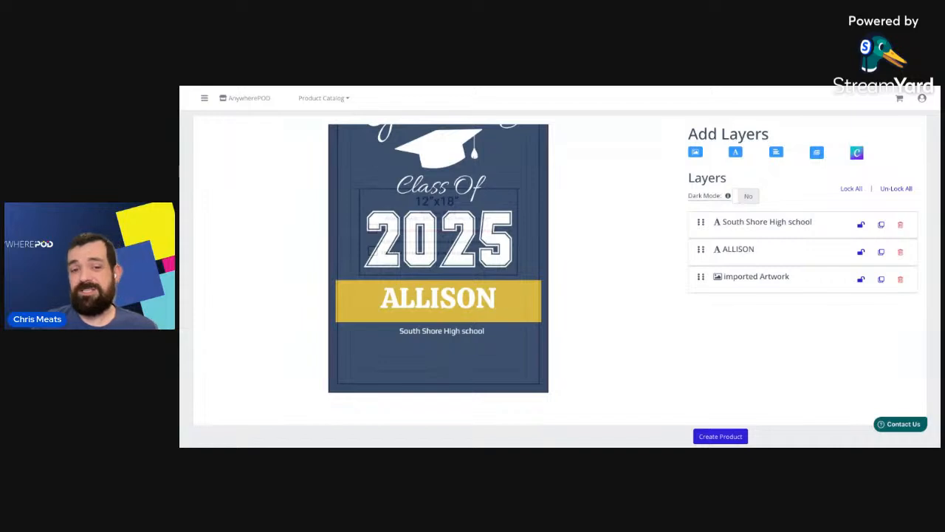
pyautogui.click(458, 307)
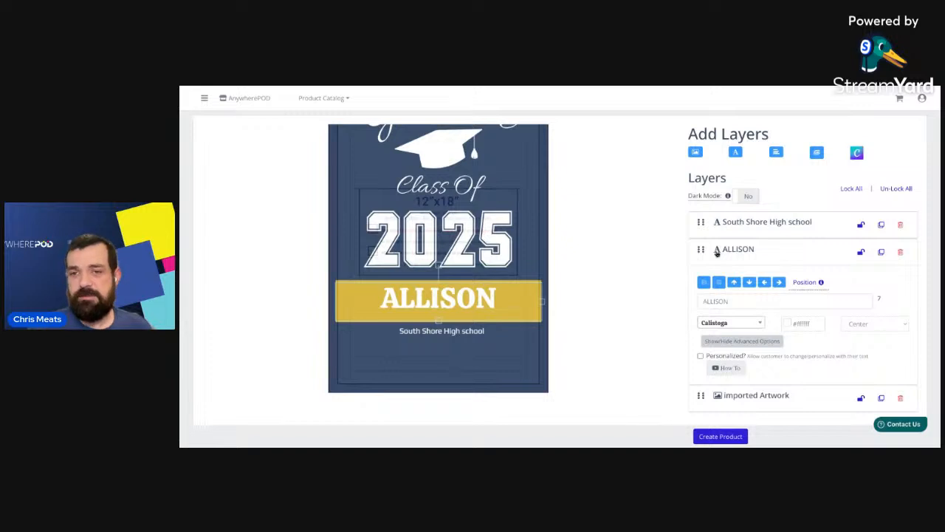
# Change the font of the "South Shore High school" text layer to Playfair Display 700.
pyautogui.click(764, 222)
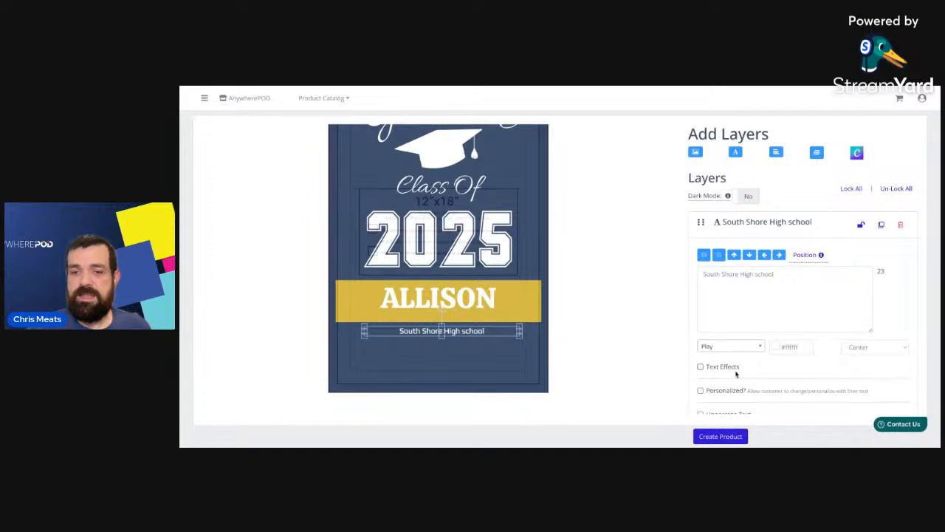
pyautogui.scroll(-2, 735, 375)
pyautogui.click(760, 273)
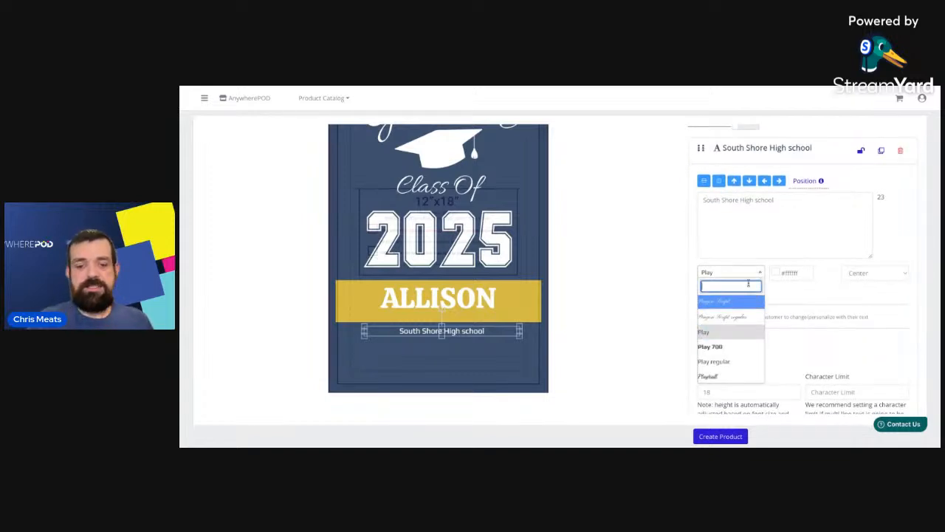
pyautogui.write('play')
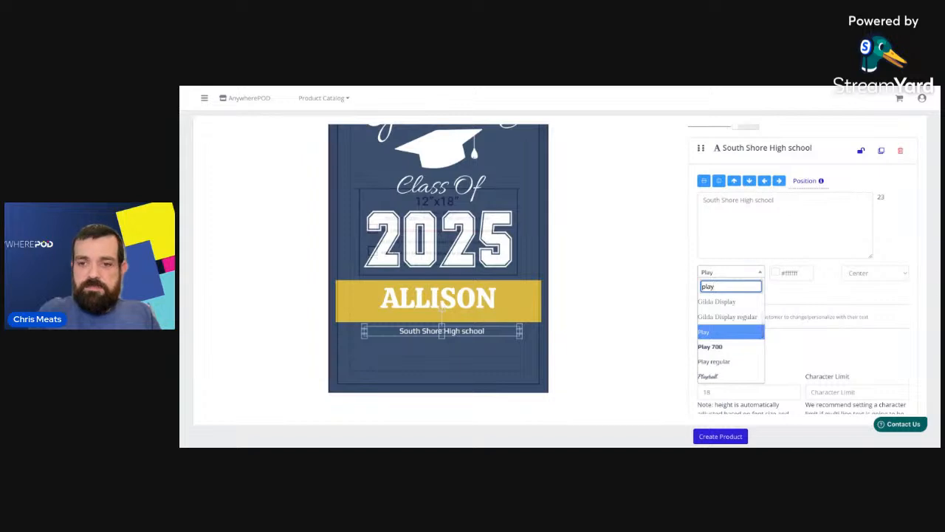
pyautogui.write('f')
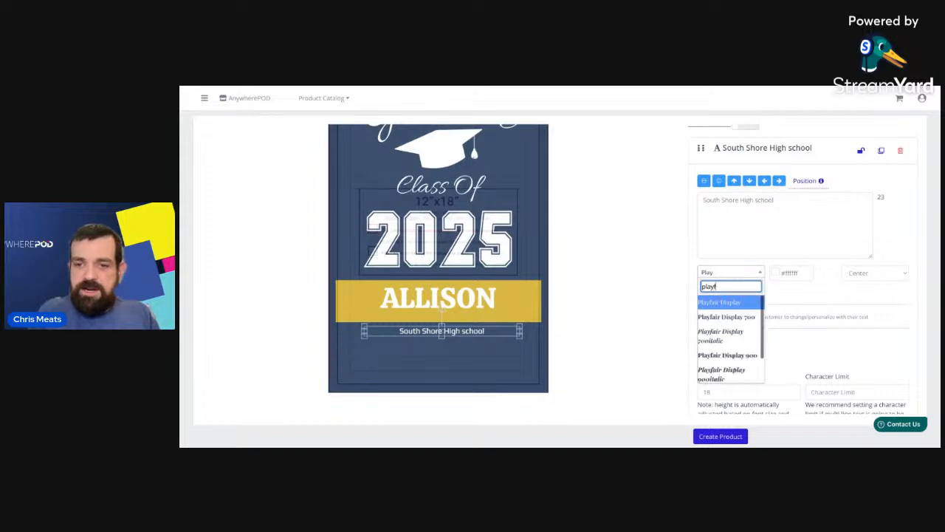
pyautogui.click(755, 318)
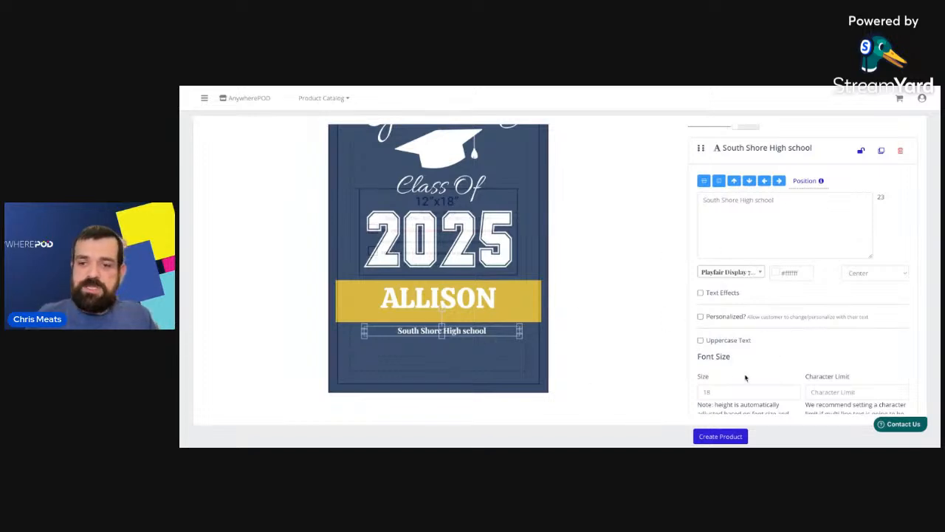
# Enlarge the school text layer, trying font size 30 and settling on 50.
pyautogui.scroll(-1, 748, 379)
pyautogui.click(719, 357)
pyautogui.moveTo(719, 358); pyautogui.dragTo(661, 362)
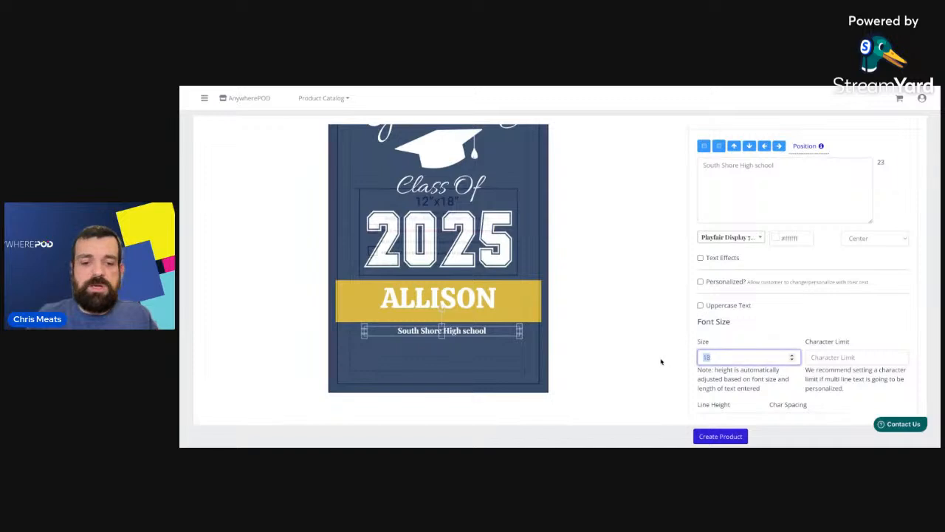
pyautogui.write('30')
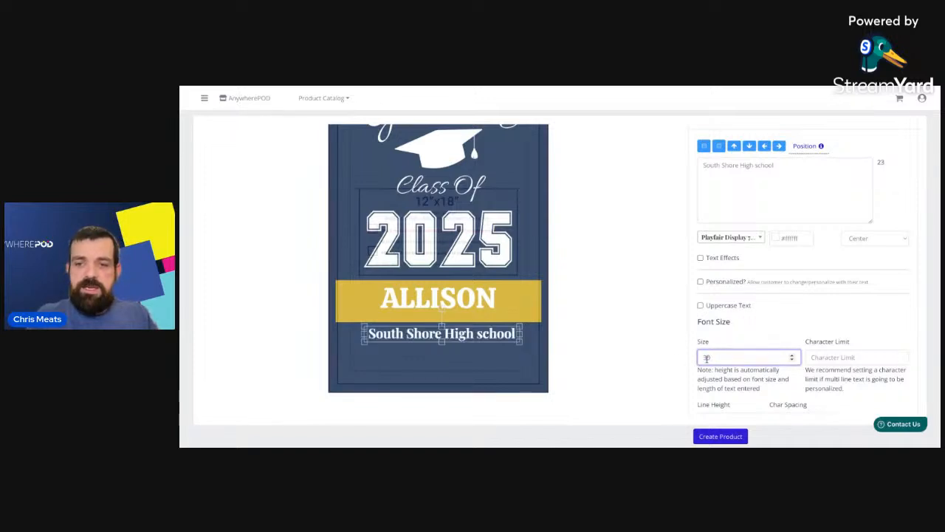
pyautogui.doubleClick(719, 359)
pyautogui.write('50')
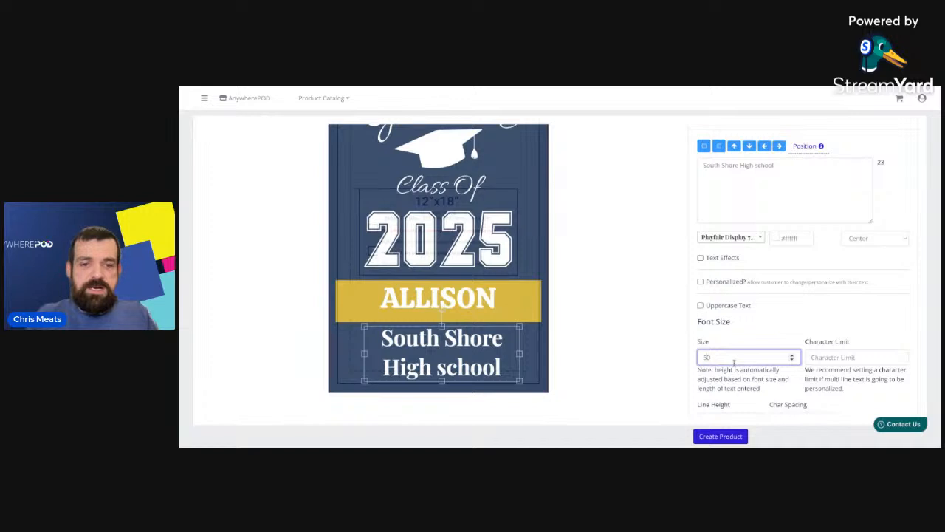
# Capitalize the last word of the school text so it reads "South Shore High School".
pyautogui.click(759, 169)
pyautogui.press('BackSpace')
pyautogui.write('S')
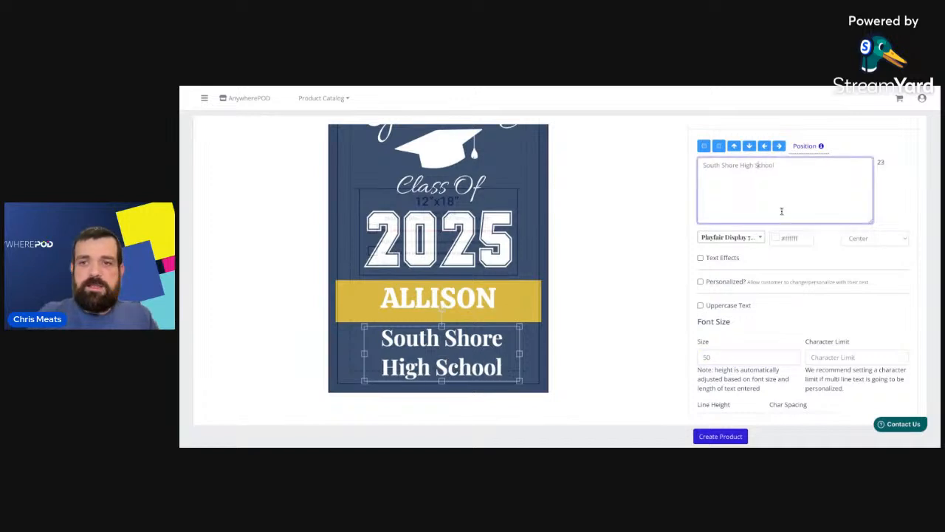
pyautogui.click(661, 291)
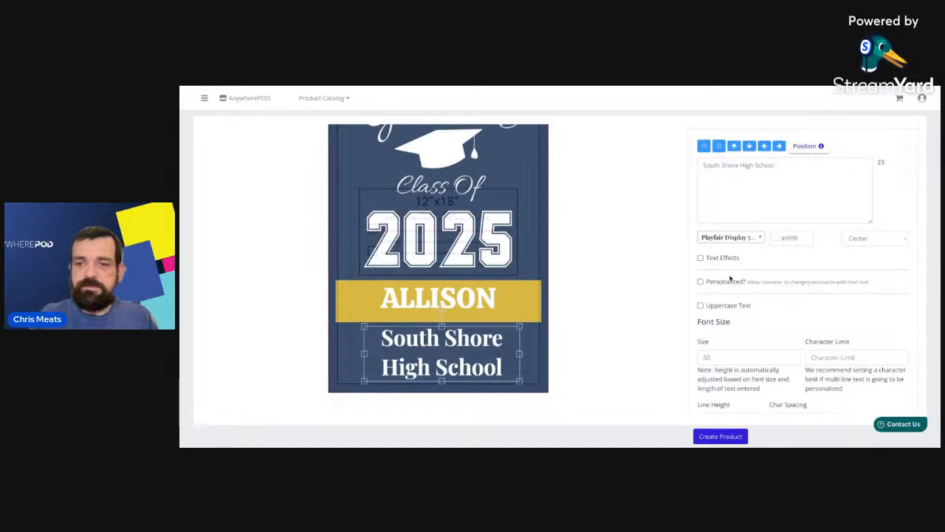
# Make the graduate's name text layer on the gold bar personalizable by the customer.
pyautogui.click(461, 296)
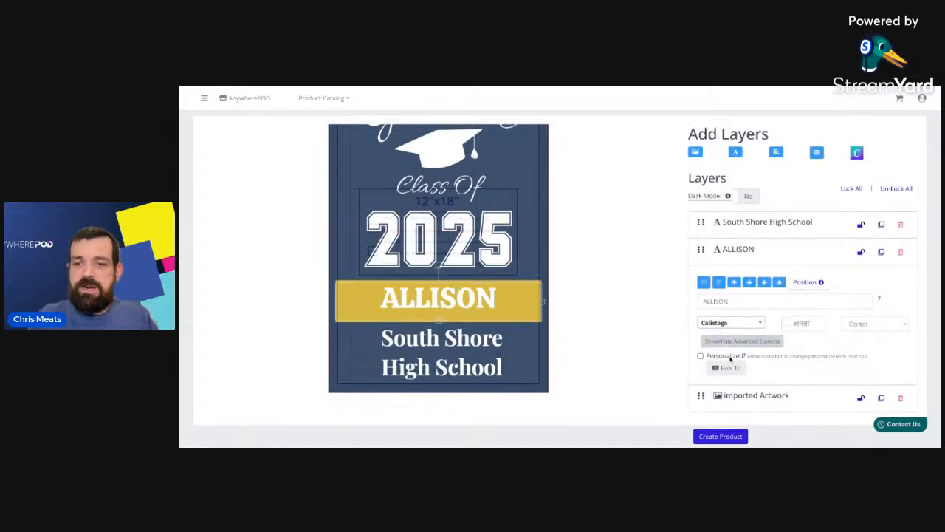
pyautogui.click(700, 356)
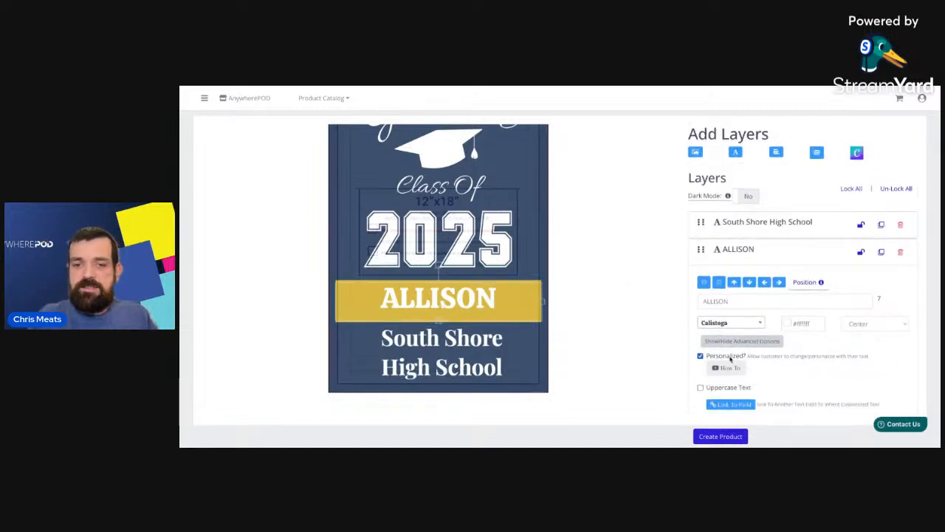
pyautogui.click(549, 396)
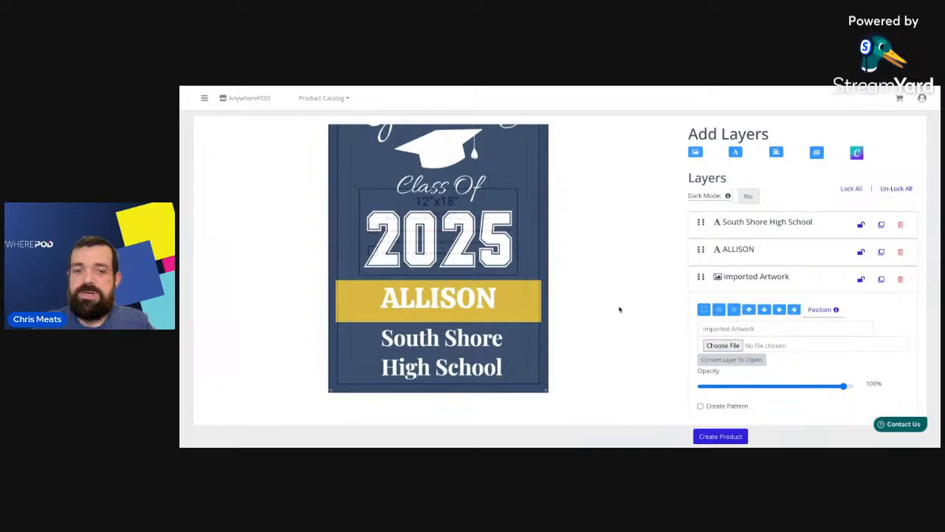
# Look over the banner's layers and limit the available product sizes to 12" × 18".
pyautogui.scroll(3, 622, 309)
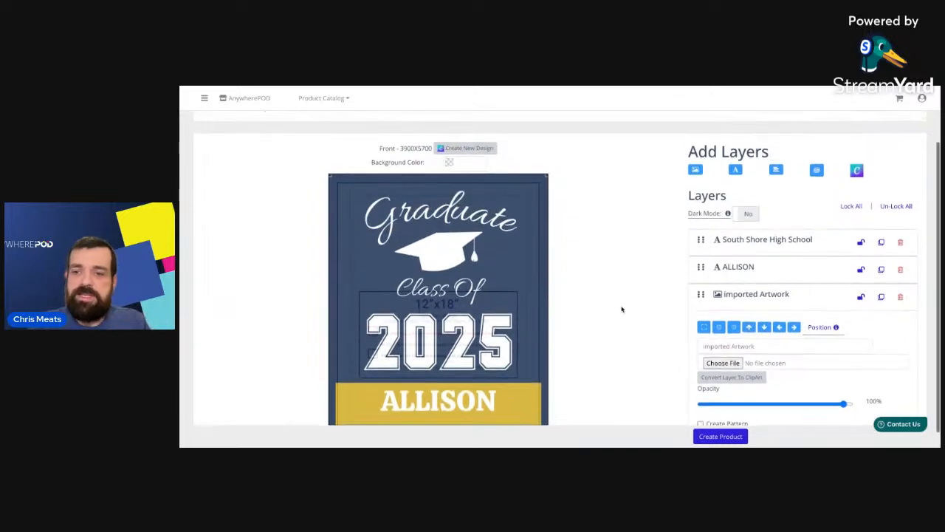
pyautogui.scroll(-2, 622, 310)
pyautogui.scroll(-1, 775, 336)
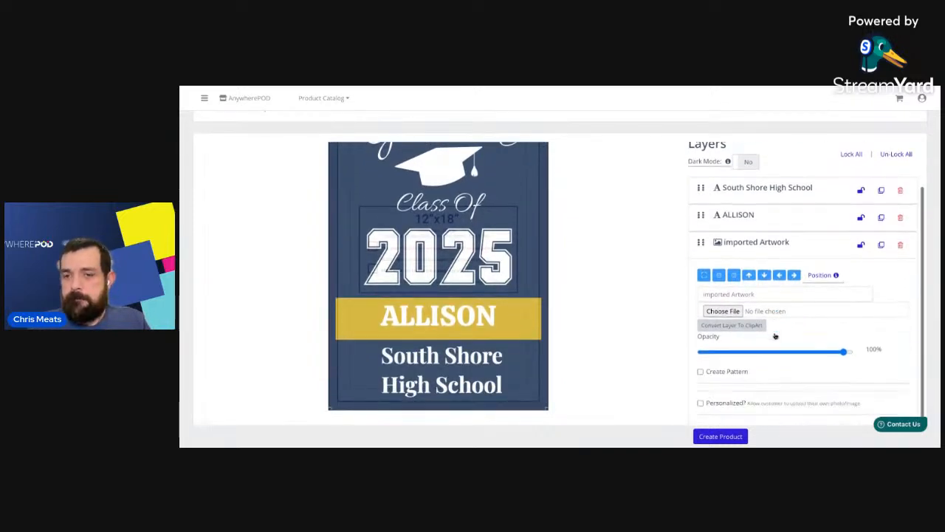
pyautogui.scroll(1, 775, 336)
pyautogui.scroll(2, 625, 349)
pyautogui.scroll(3, 625, 349)
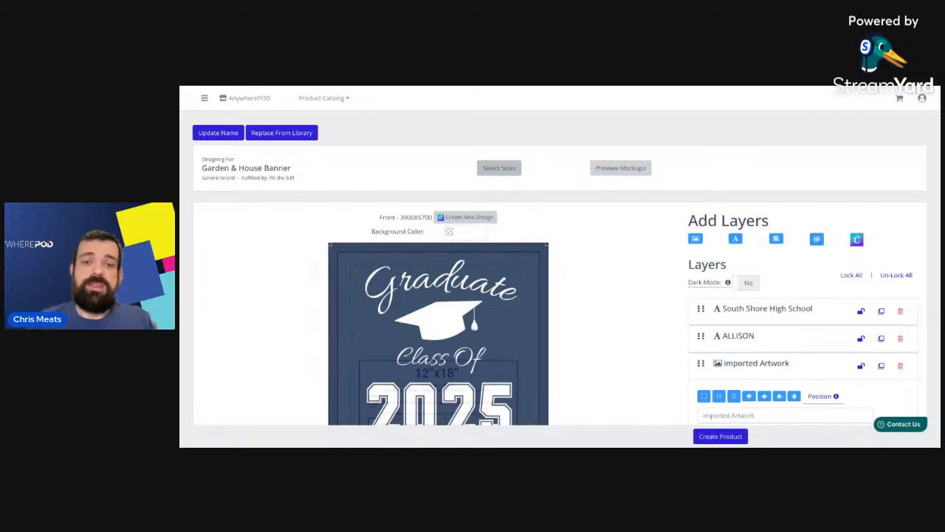
pyautogui.click(491, 171)
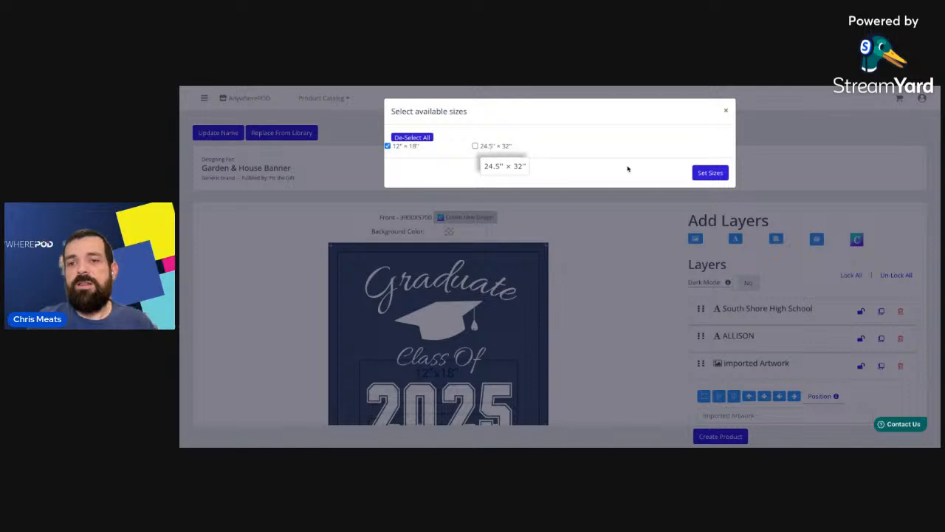
pyautogui.click(709, 173)
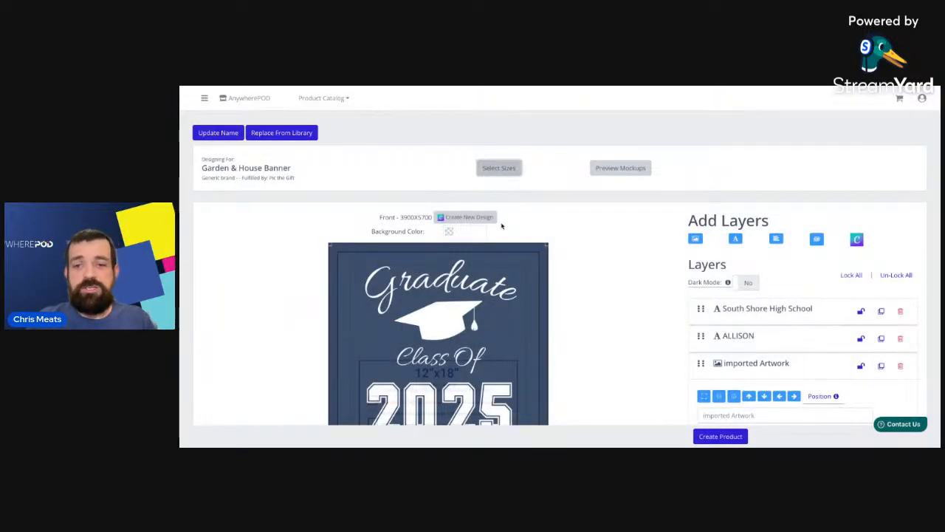
# Create the product from the banner design and review its mockup, description and variants.
pyautogui.scroll(-2, 612, 235)
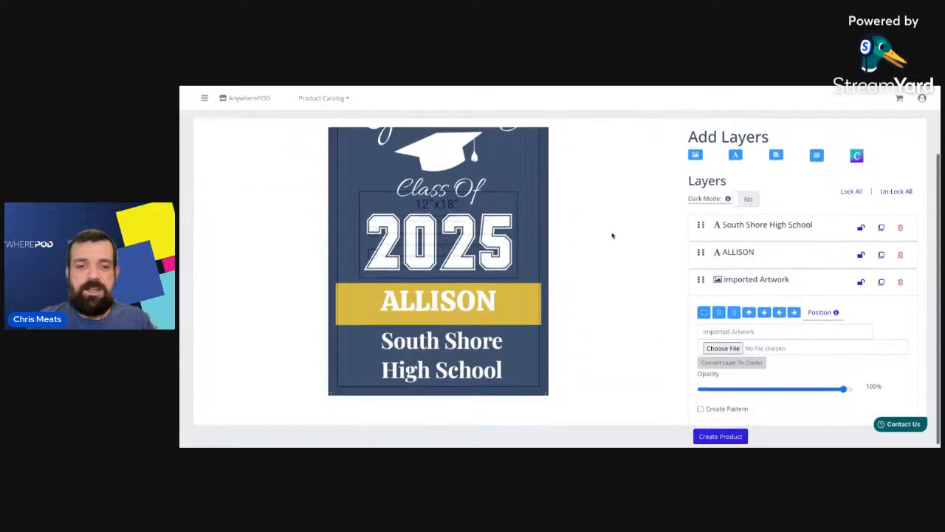
pyautogui.click(721, 437)
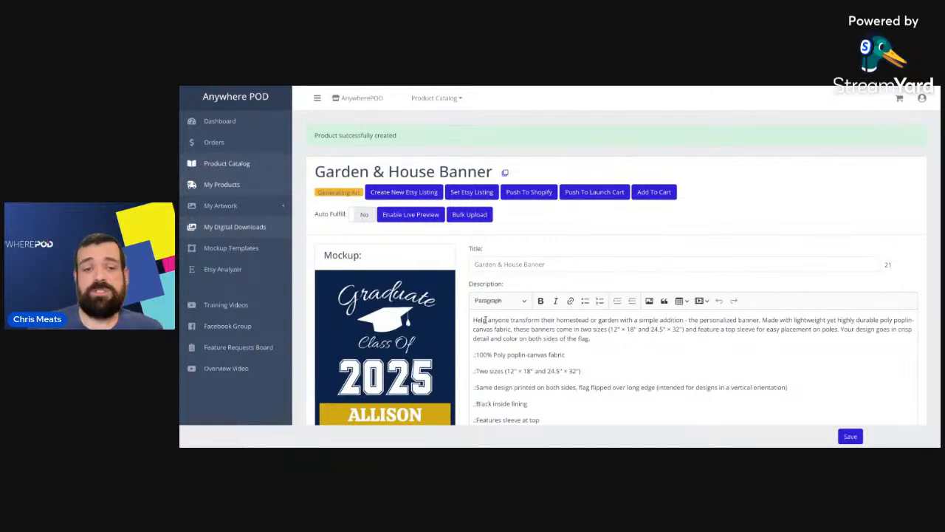
pyautogui.scroll(-1, 464, 313)
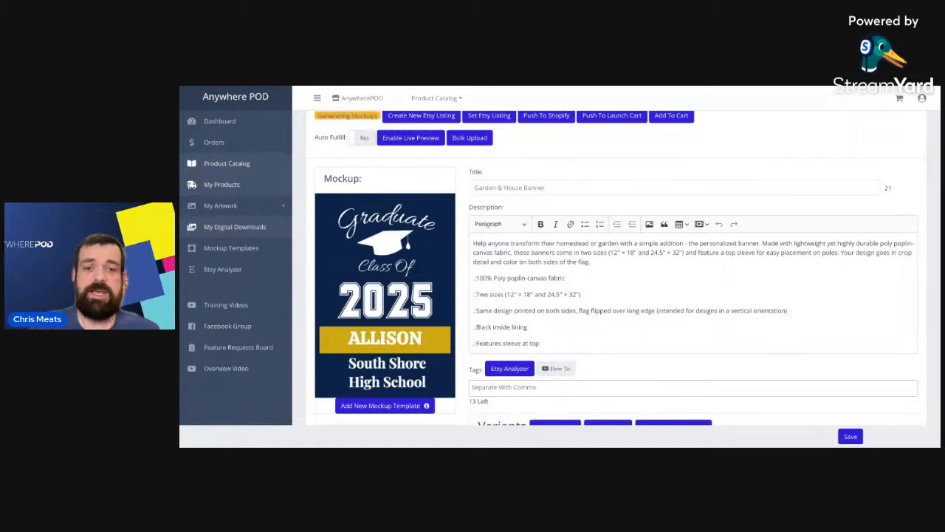
pyautogui.scroll(-5, 626, 267)
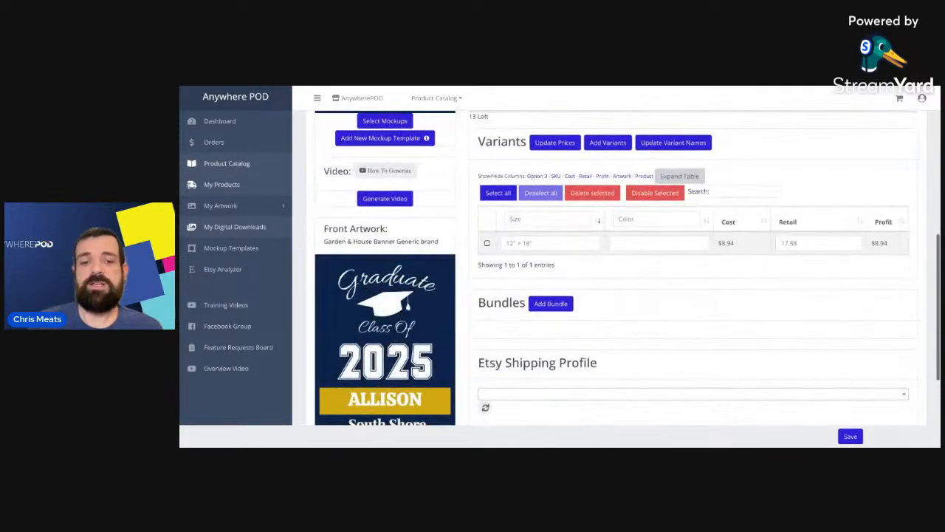
pyautogui.scroll(4, 627, 267)
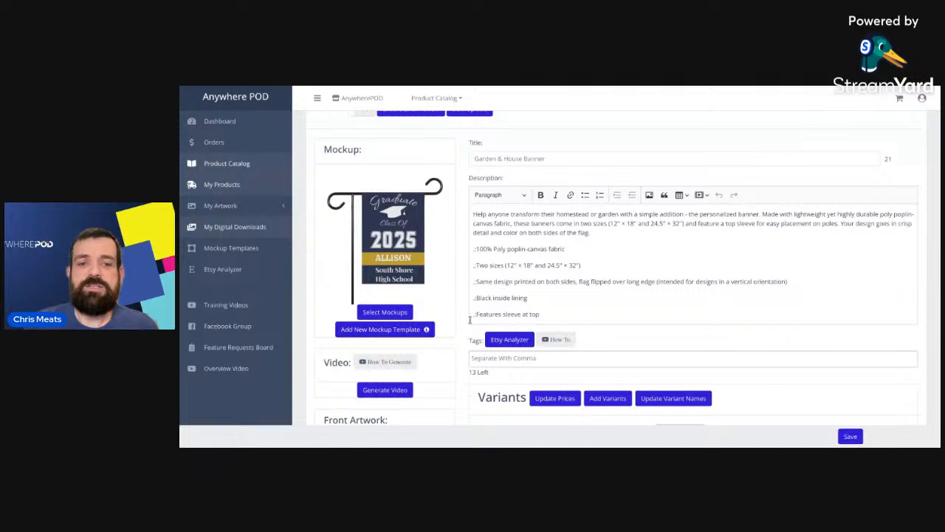
pyautogui.scroll(-3, 463, 344)
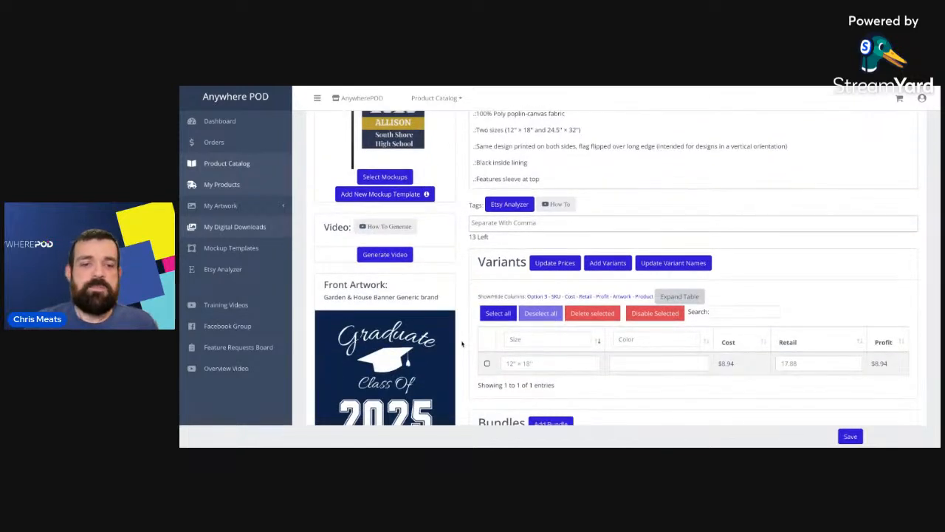
# Set the 12" × 18" variant's color name to Navy and save the product.
pyautogui.scroll(-3, 463, 343)
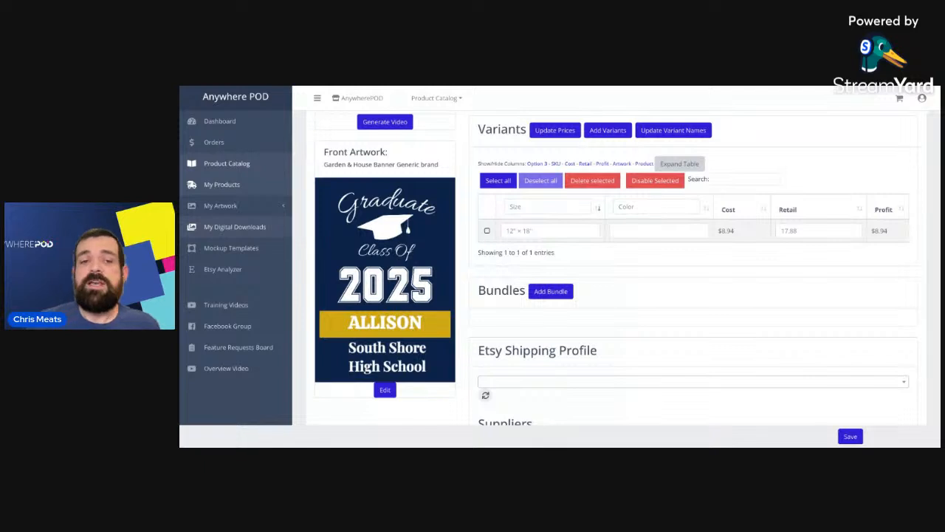
pyautogui.click(634, 227)
pyautogui.write('Nav')
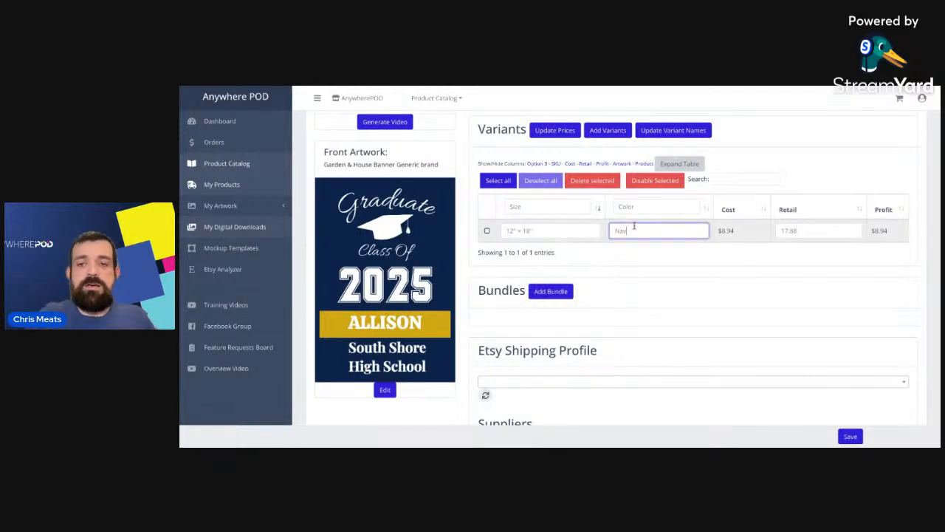
pyautogui.write('y')
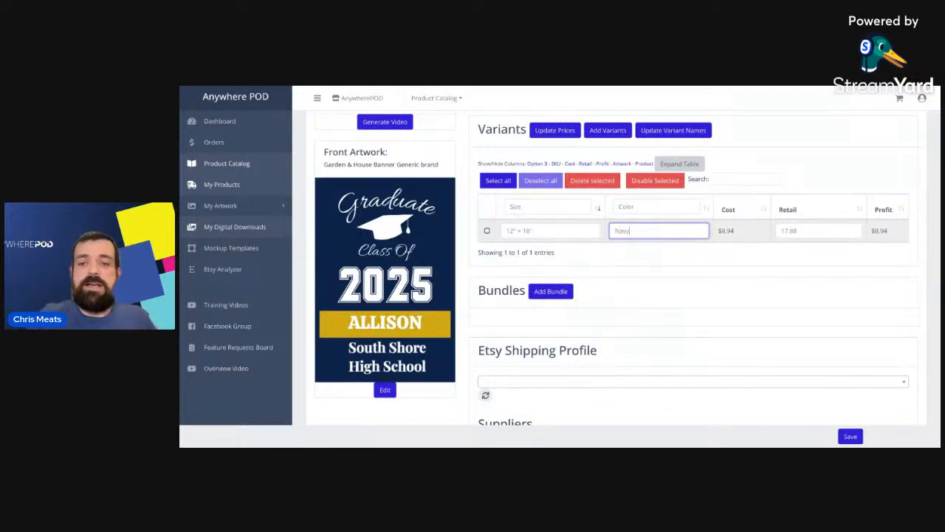
pyautogui.click(850, 437)
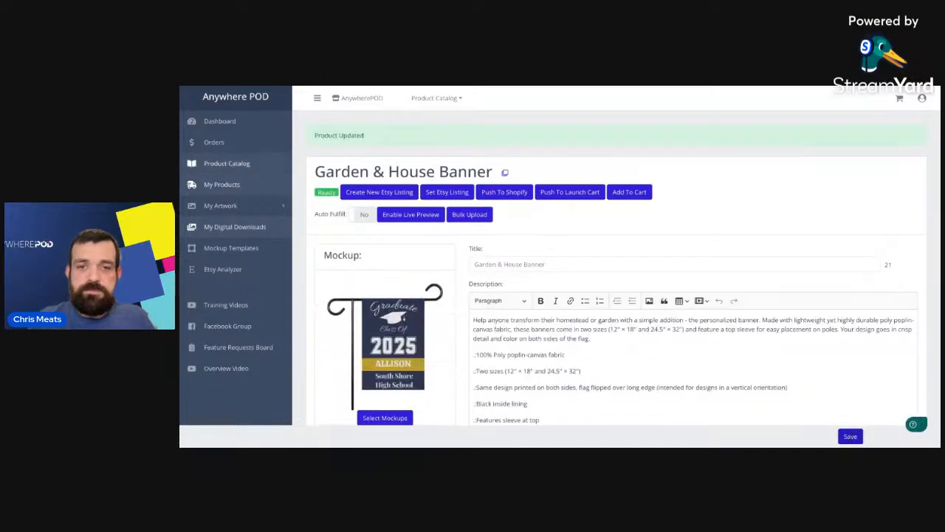
pyautogui.scroll(-8, 460, 300)
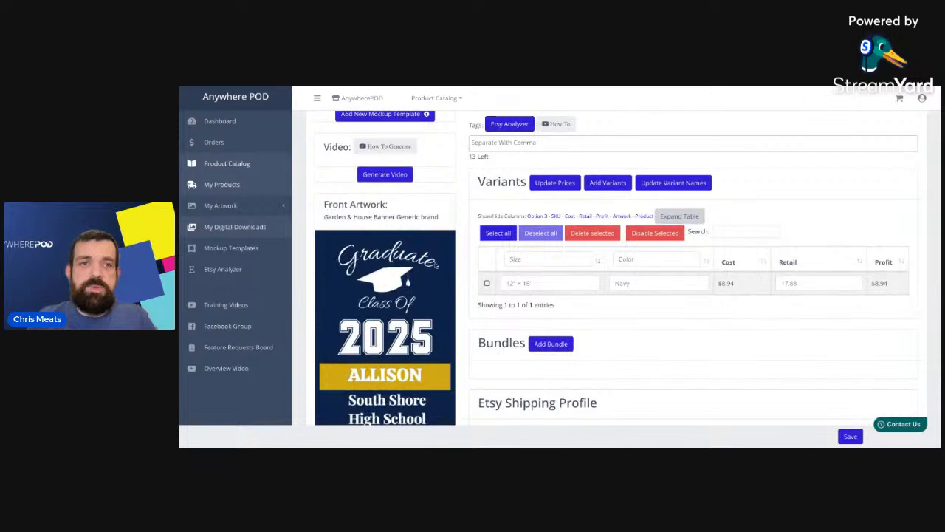
pyautogui.scroll(3, 466, 257)
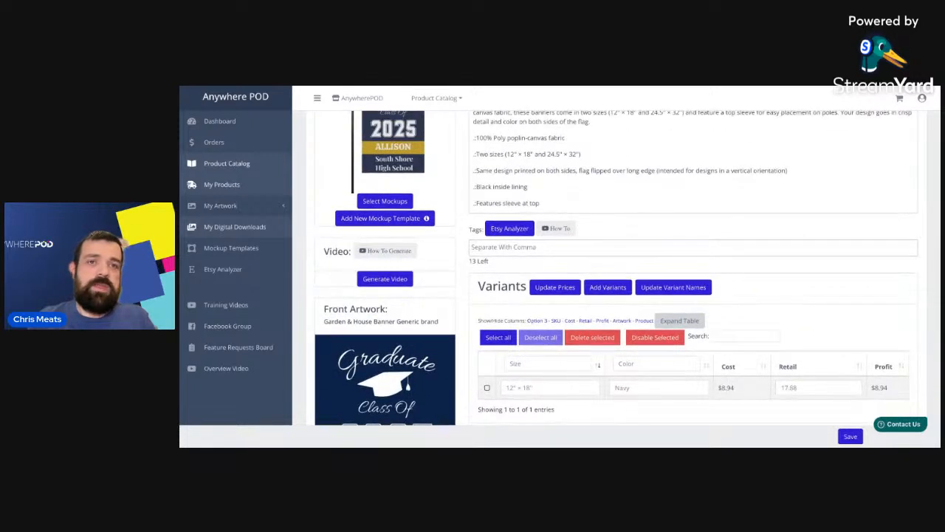
# Switch to the New Graduate design in Canva, duplicate its first page and recolor the copy's background to the light blue photo color.
pyautogui.hotkey('ctrl', 'Tab')
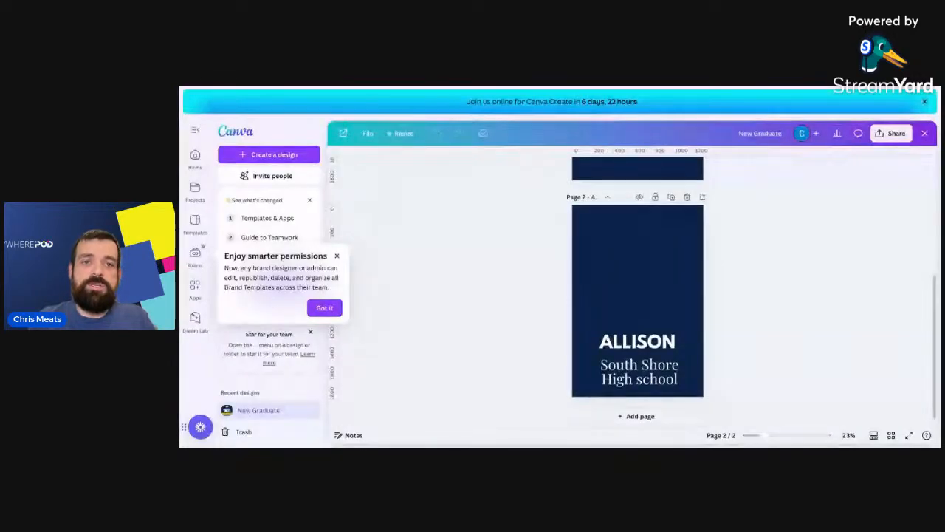
pyautogui.scroll(3, 517, 246)
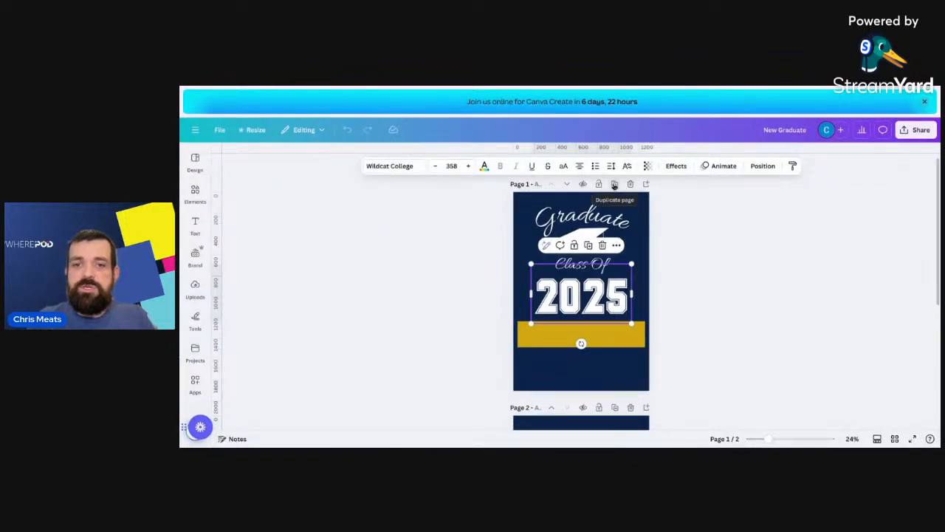
pyautogui.click(614, 185)
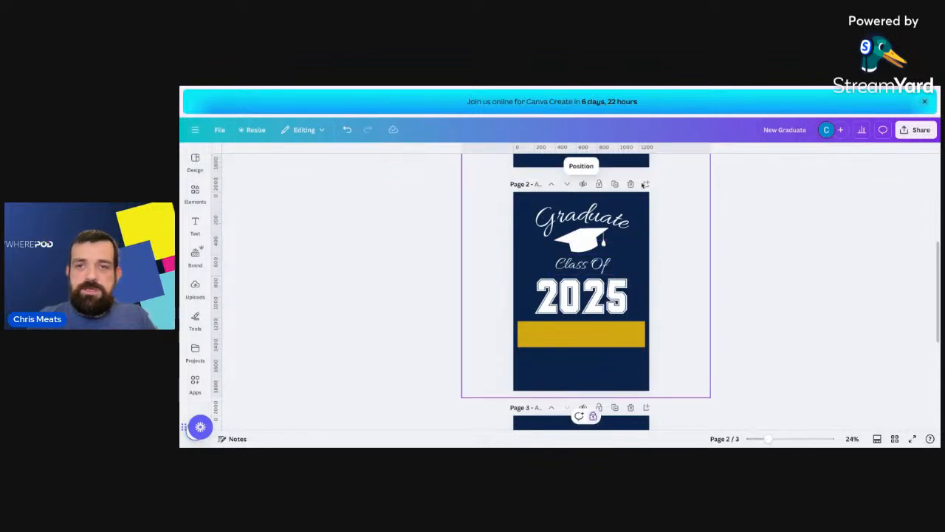
pyautogui.click(581, 166)
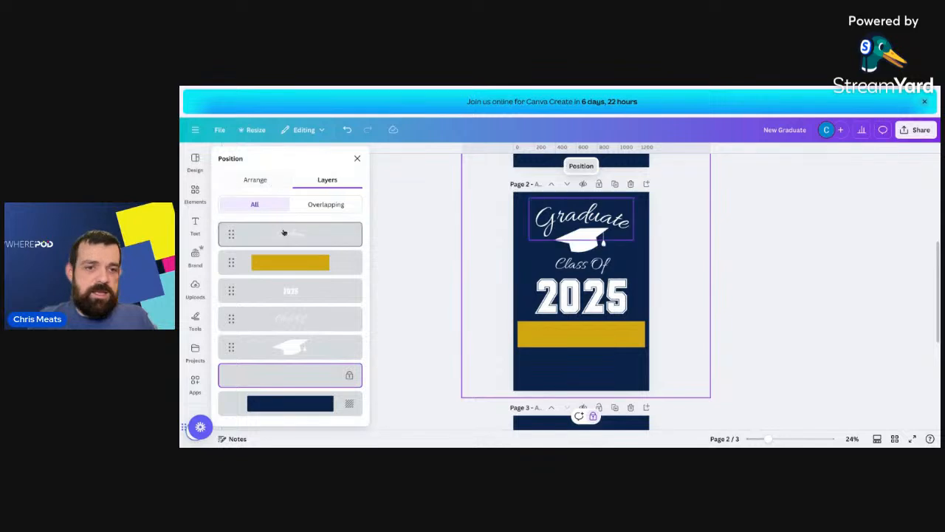
pyautogui.click(300, 405)
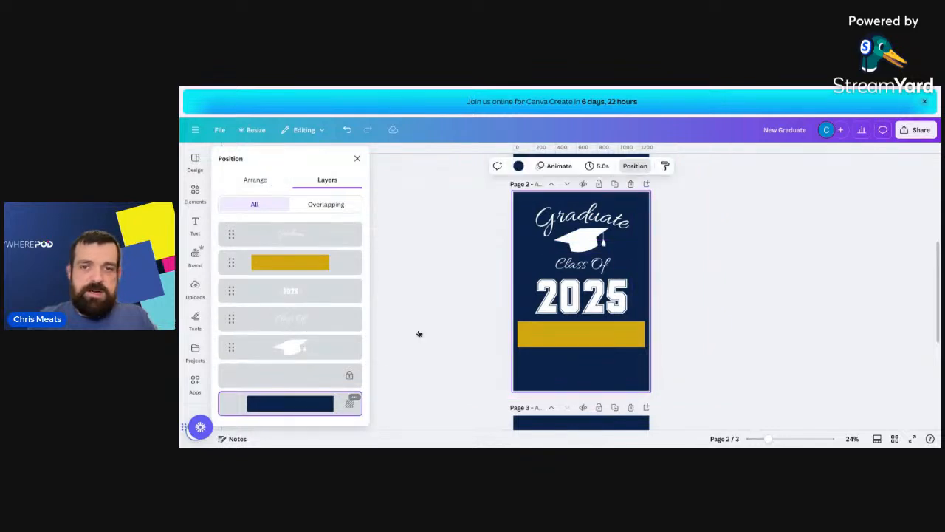
pyautogui.click(518, 166)
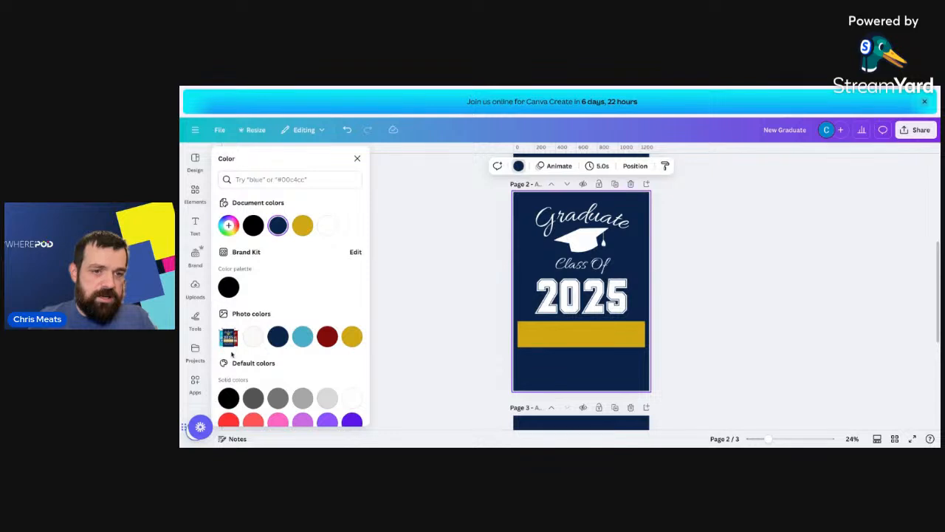
pyautogui.click(303, 338)
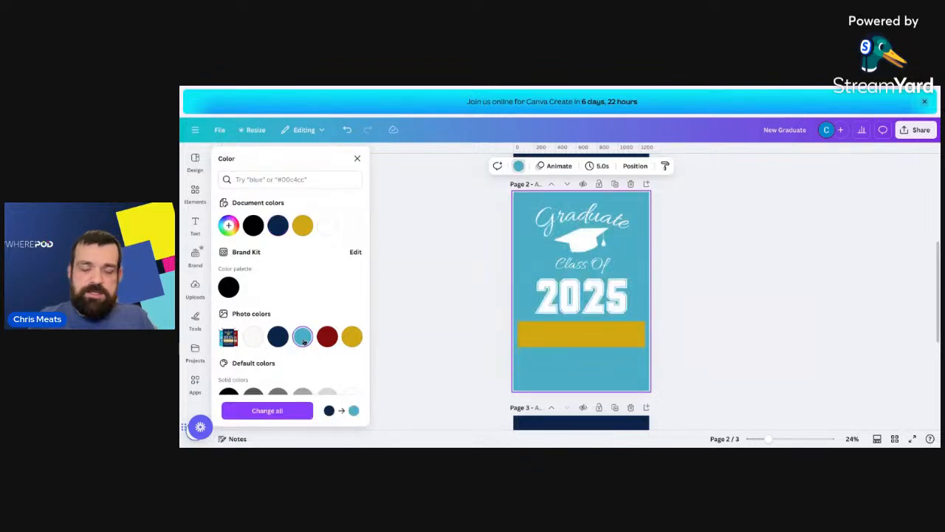
# Recolor the gold bar on the light blue page to navy (#0a244a).
pyautogui.click(576, 338)
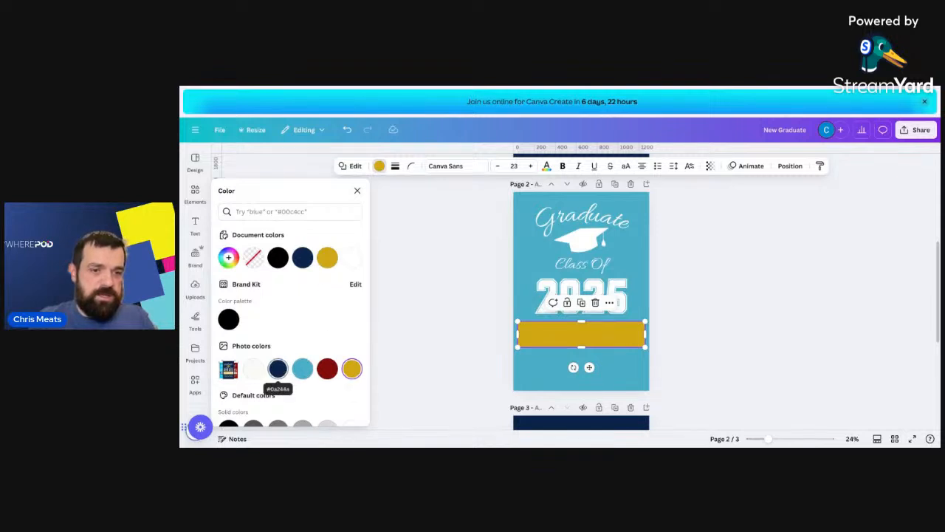
pyautogui.click(278, 369)
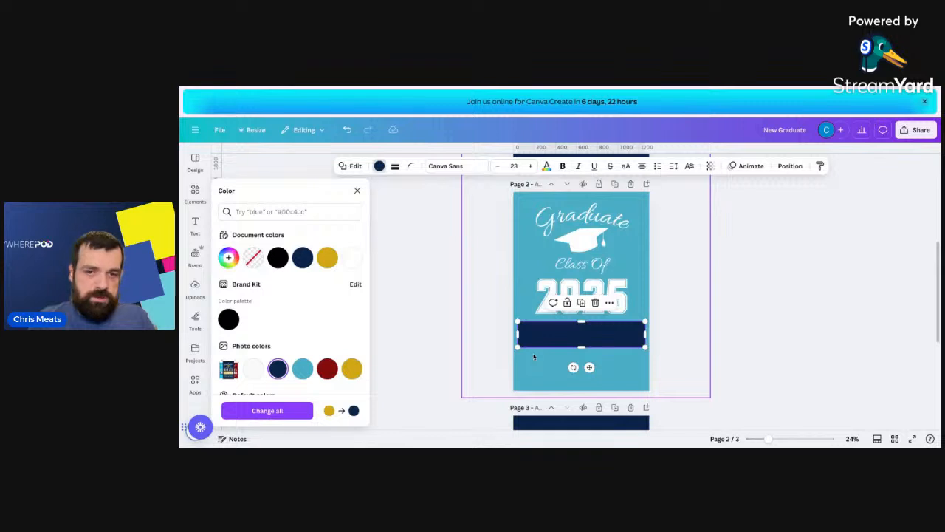
pyautogui.click(685, 320)
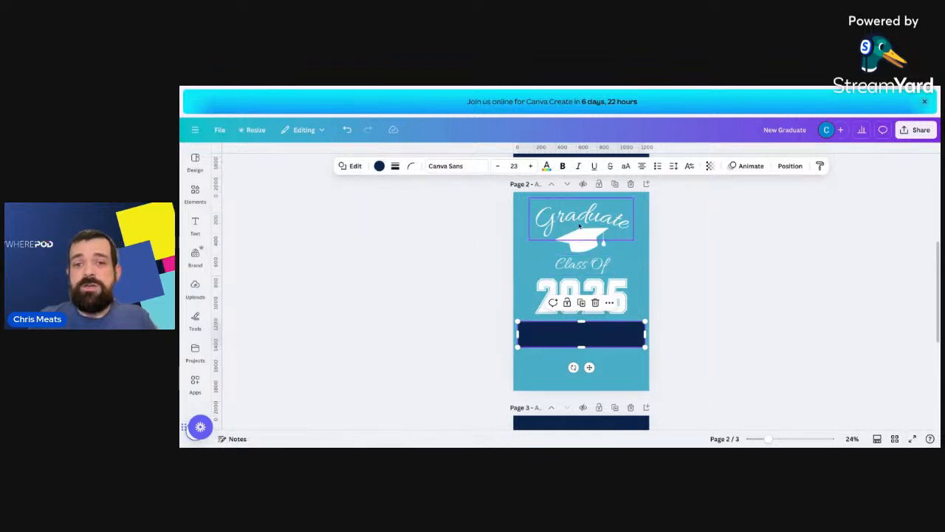
pyautogui.click(494, 333)
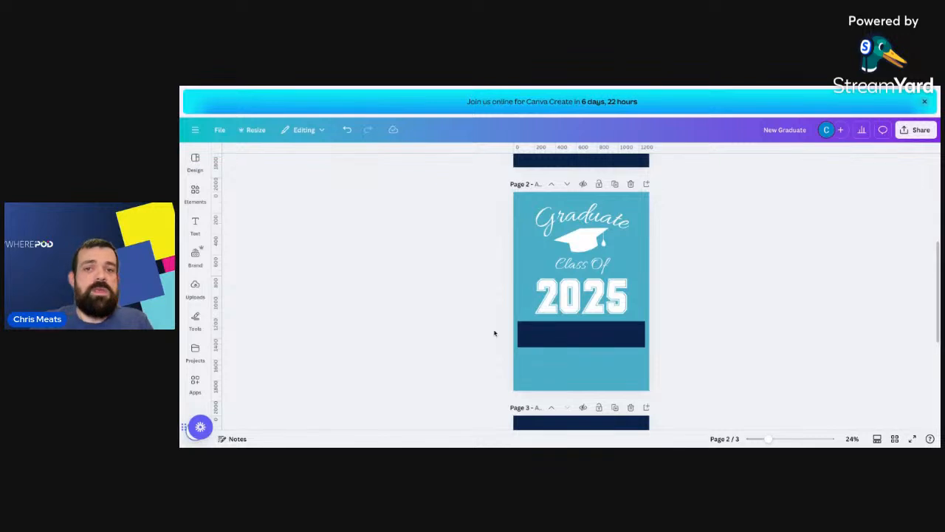
# Dismiss the promotional banner and reopen the New Graduate design from Canva's home page.
pyautogui.scroll(3, 464, 240)
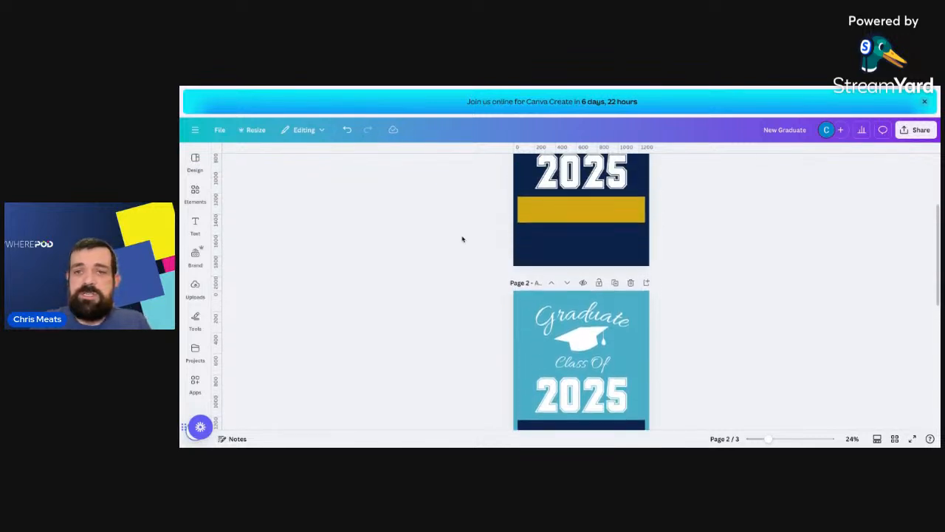
pyautogui.click(924, 105)
pyautogui.scroll(2, 612, 259)
pyautogui.scroll(5, 614, 258)
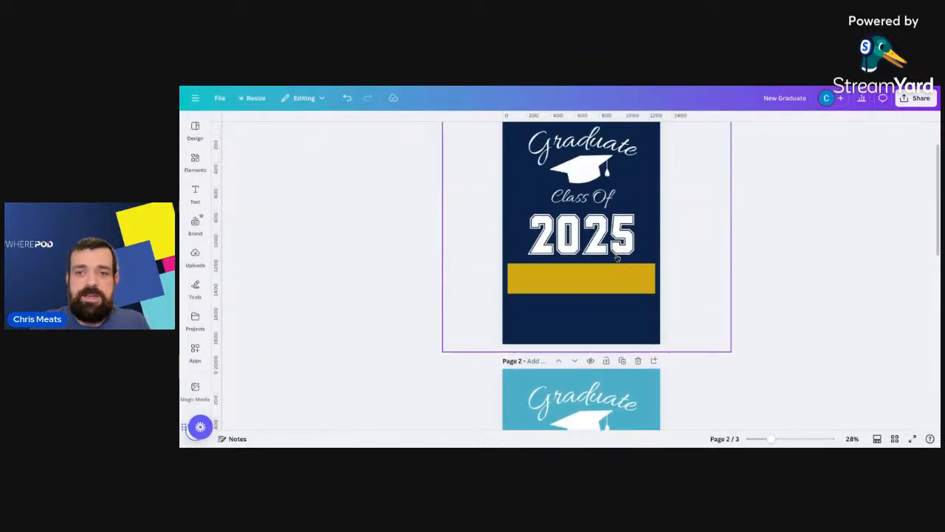
pyautogui.scroll(2, 617, 258)
pyautogui.scroll(-5, 581, 273)
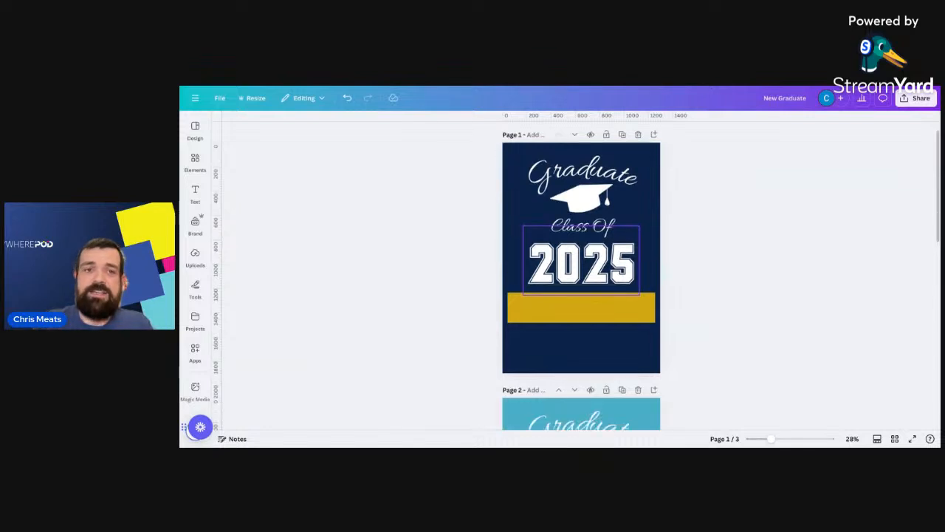
pyautogui.click(195, 98)
pyautogui.click(195, 126)
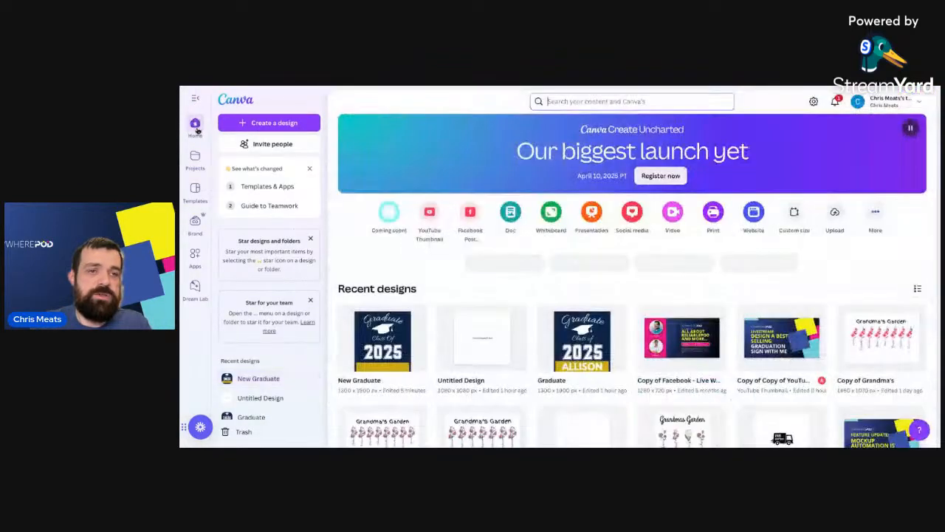
pyautogui.click(376, 344)
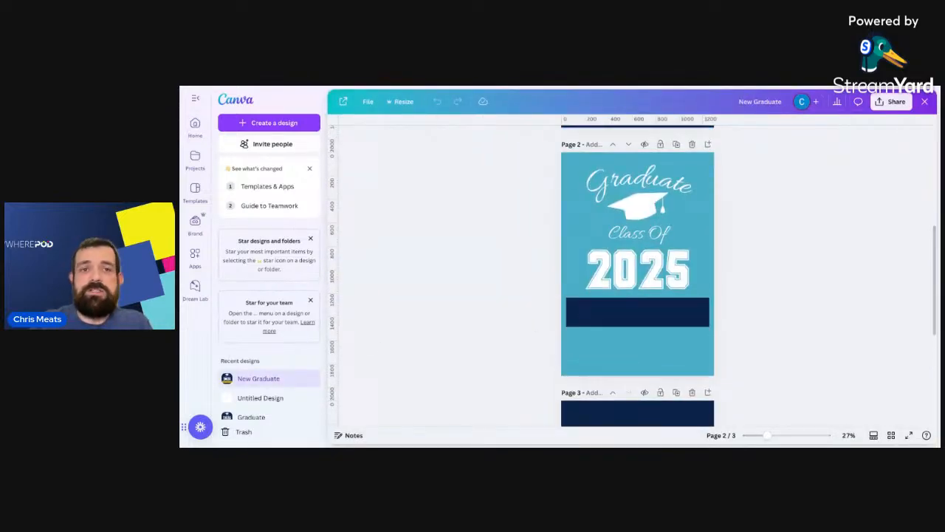
# Return to AnywherePOD, start adding variants to the Garden & House Banner product and search the catalog for "garden".
pyautogui.hotkey('ctrl', 'Tab')
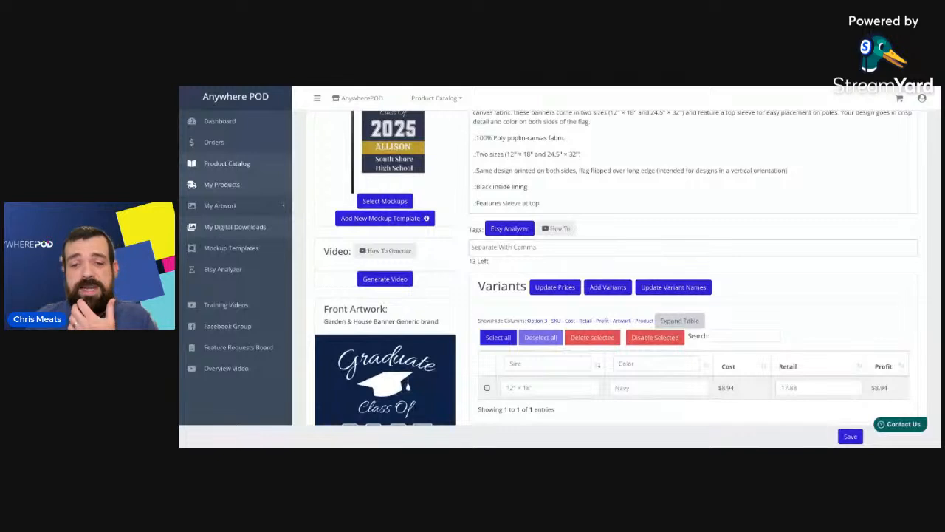
pyautogui.scroll(-1, 743, 306)
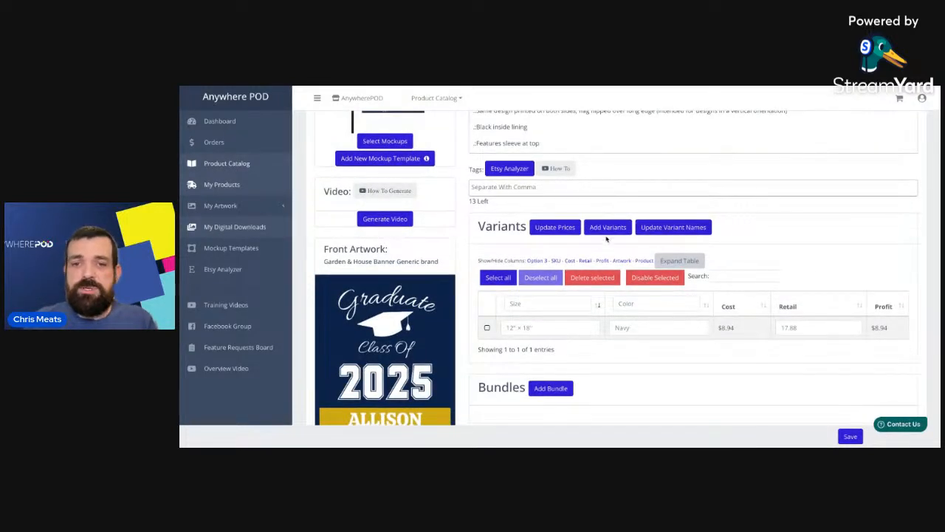
pyautogui.click(605, 229)
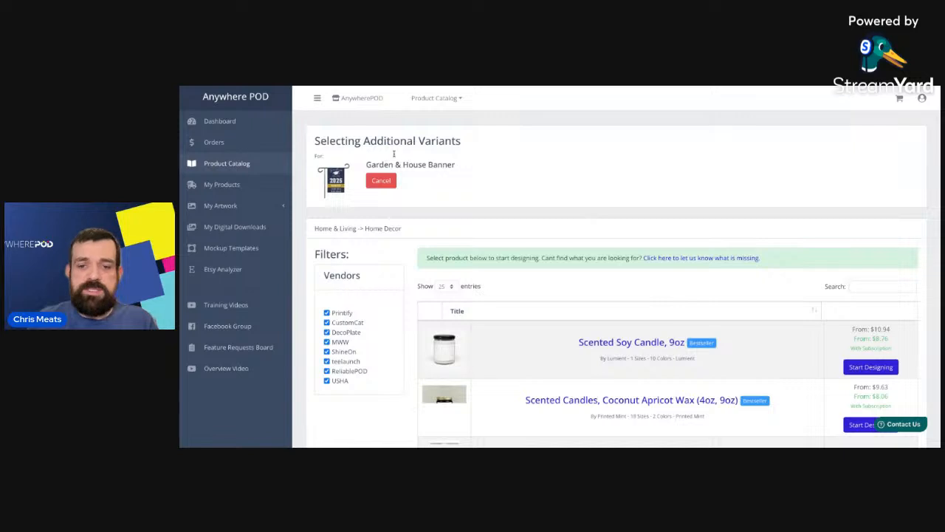
pyautogui.click(891, 284)
pyautogui.write('ga')
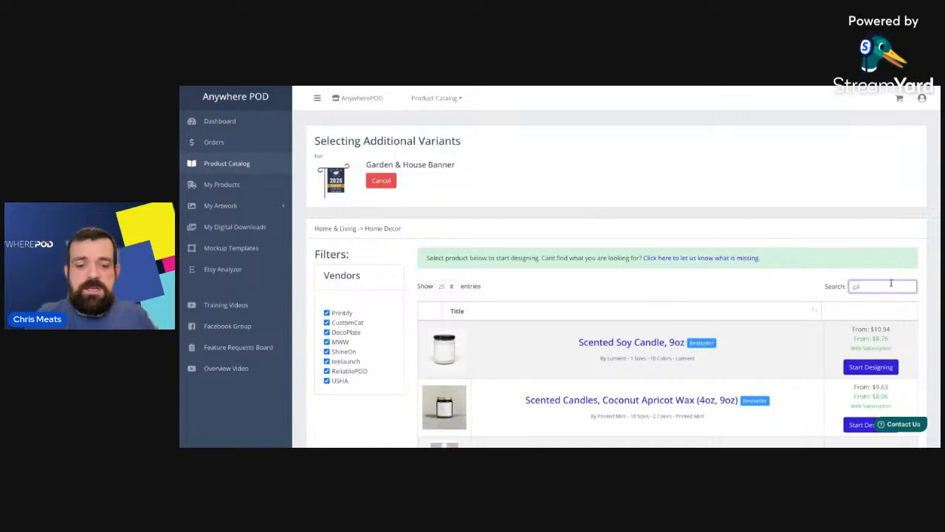
pyautogui.write('rde')
pyautogui.write('n')
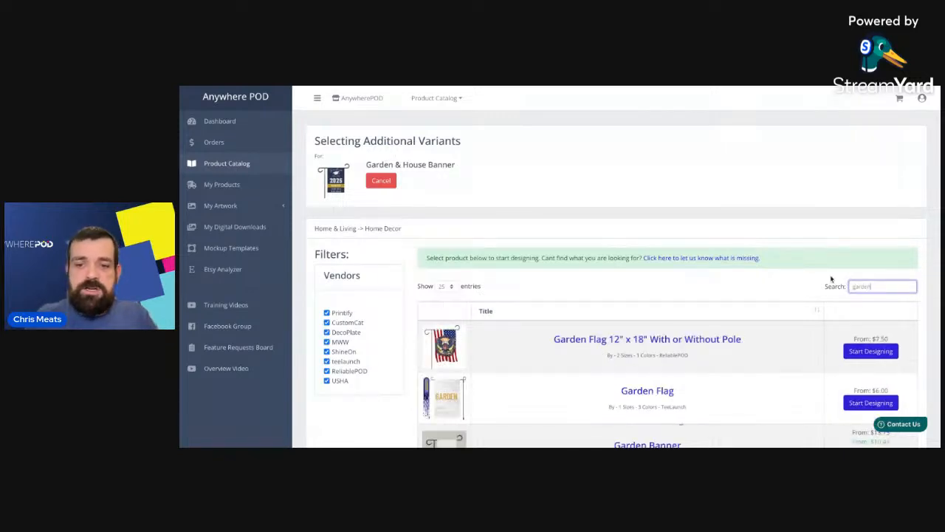
pyautogui.scroll(-3, 732, 295)
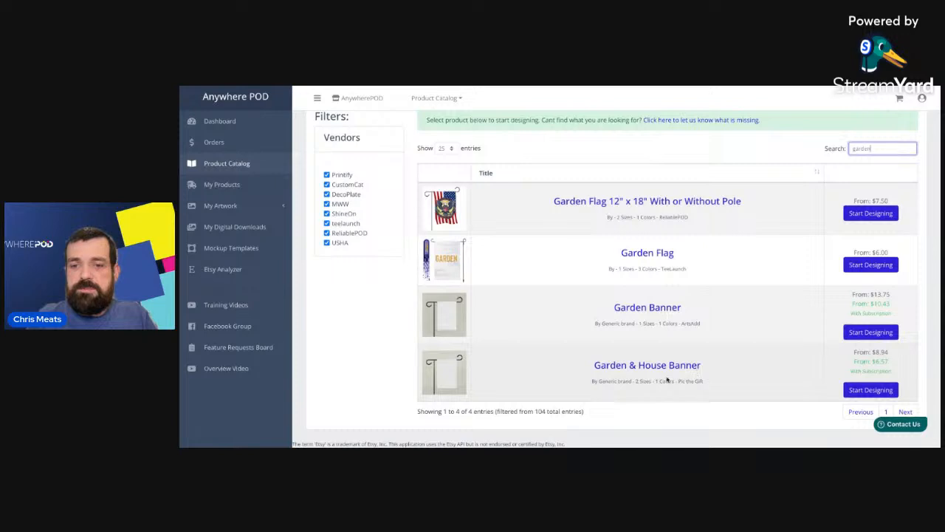
# Start designing a Garden & House Banner variant with the navy graduation artwork from the library.
pyautogui.click(868, 392)
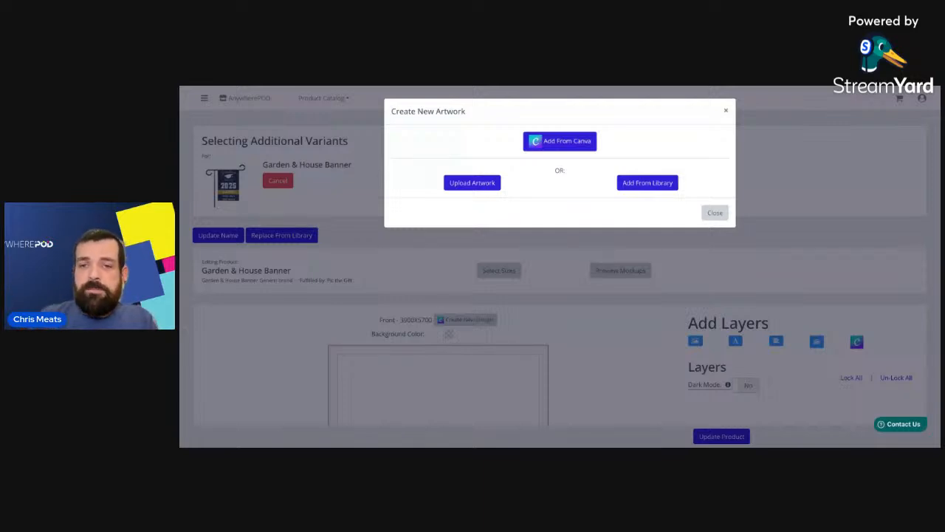
pyautogui.click(644, 186)
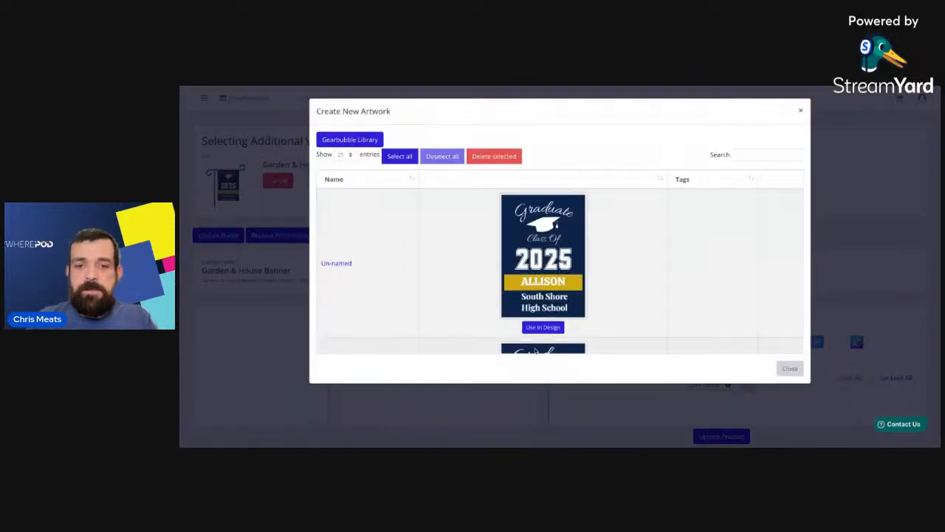
pyautogui.click(546, 327)
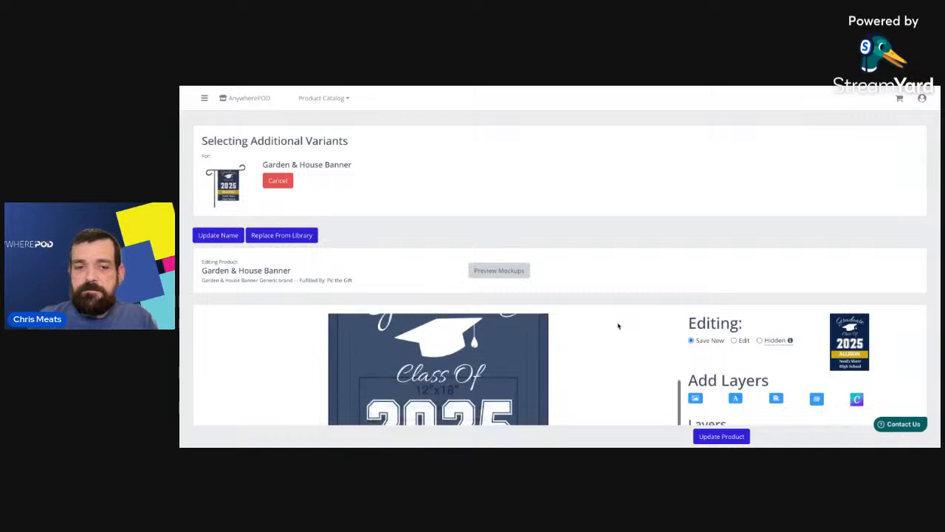
# Delete the navy imported artwork layer from the banner, keeping the name and school text layers.
pyautogui.scroll(-3, 618, 326)
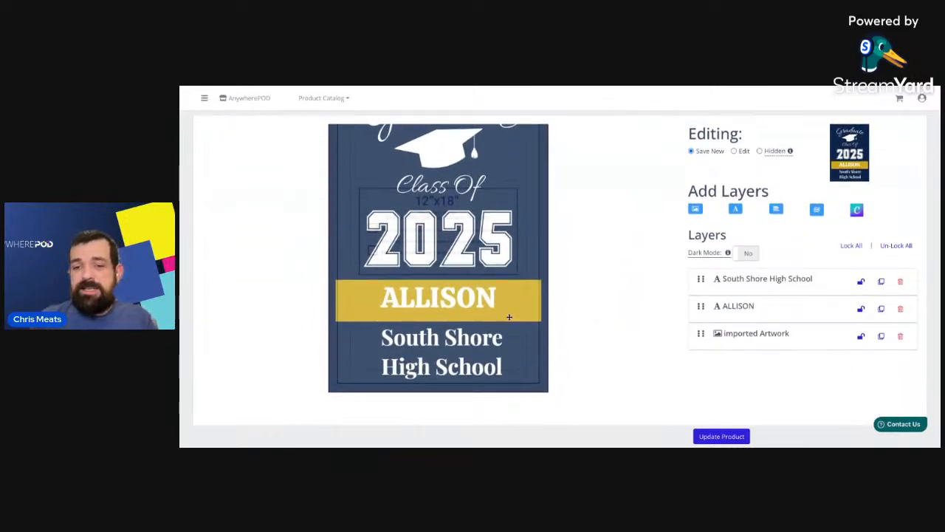
pyautogui.click(772, 336)
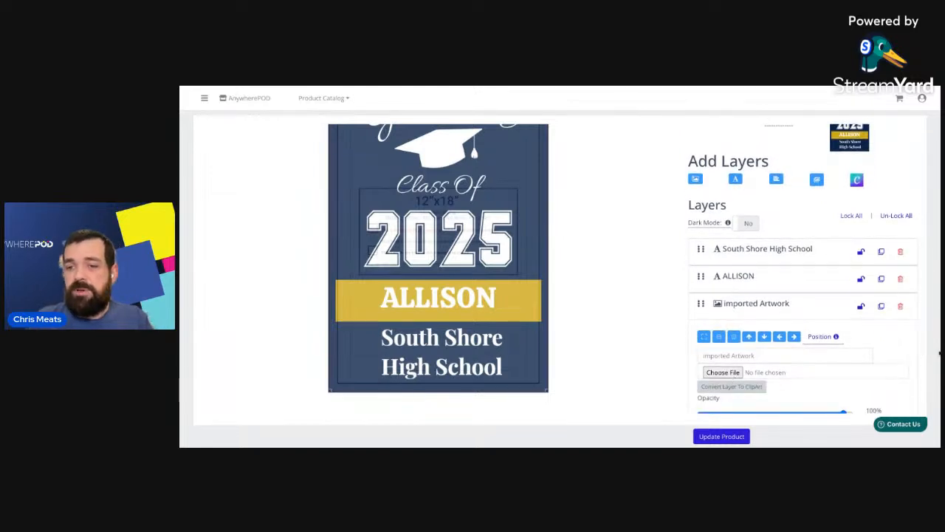
pyautogui.click(900, 306)
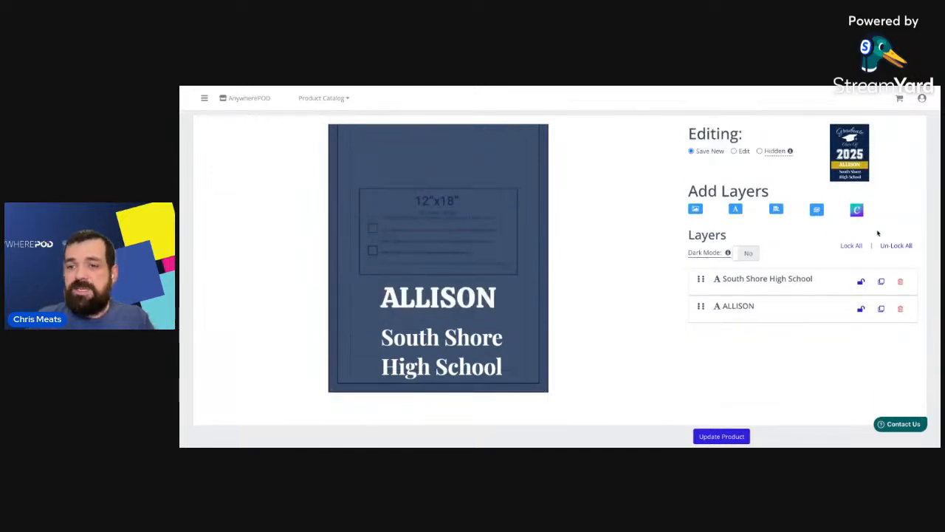
# Import page 2 of the New Graduate Canva design as a PNG and place its layer beneath the two text layers.
pyautogui.click(857, 210)
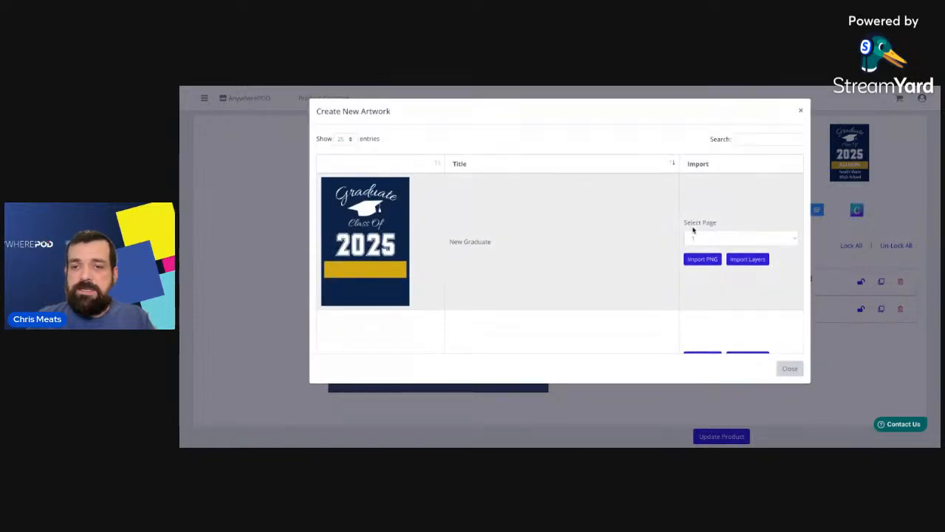
pyautogui.scroll(-1, 593, 250)
pyautogui.scroll(1, 593, 250)
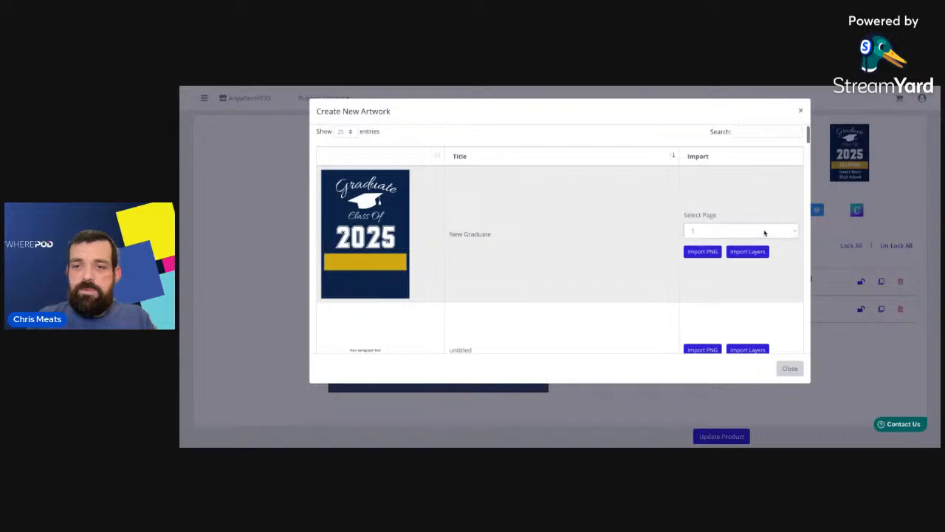
pyautogui.click(764, 233)
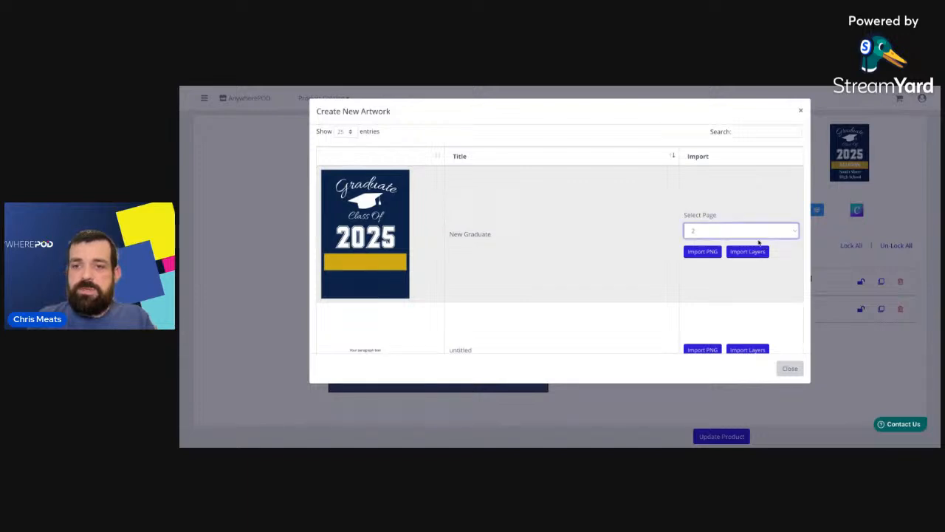
pyautogui.click(702, 252)
pyautogui.click(702, 252)
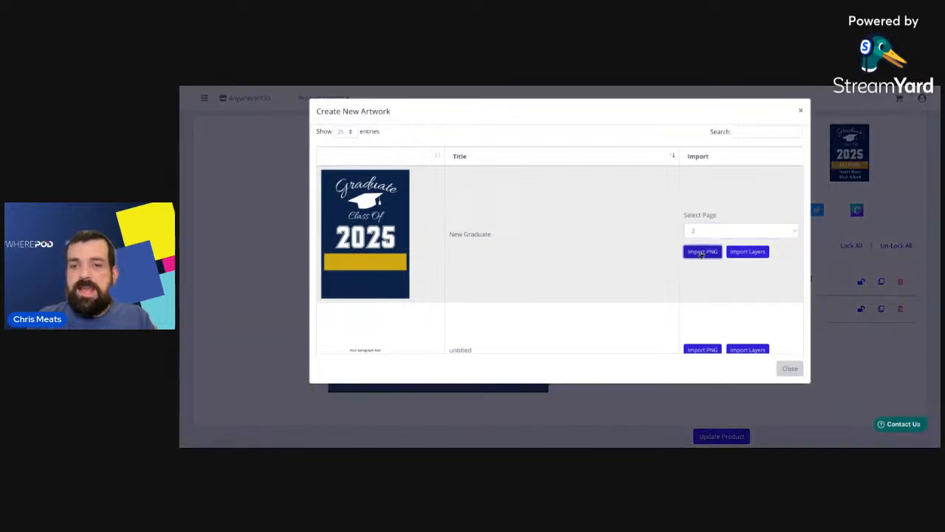
pyautogui.click(635, 158)
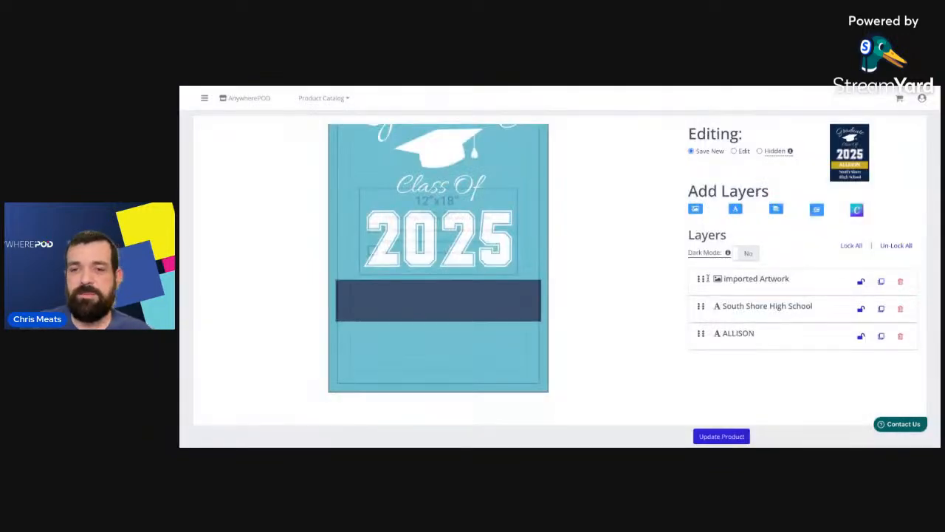
pyautogui.moveTo(701, 280); pyautogui.dragTo(703, 346)
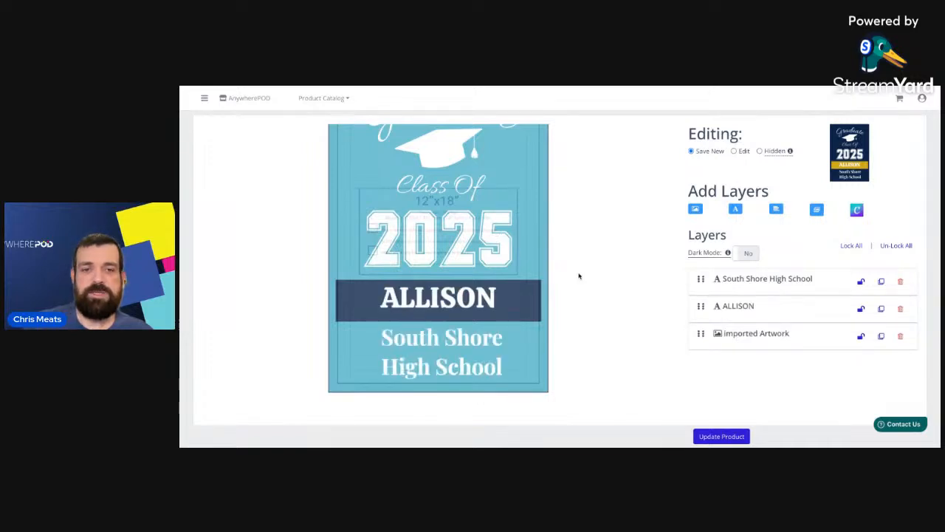
# Clear the banner's background color and update the product with the light blue artwork.
pyautogui.scroll(3, 579, 277)
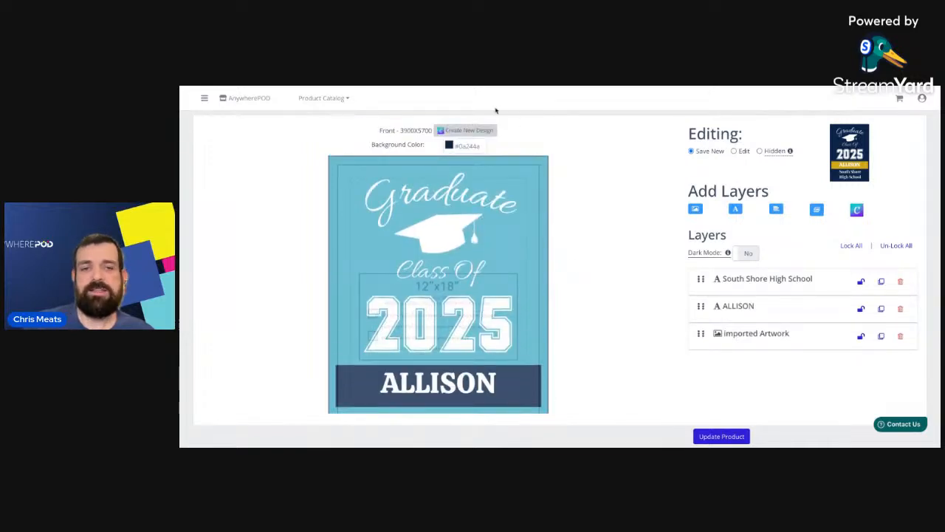
pyautogui.click(470, 144)
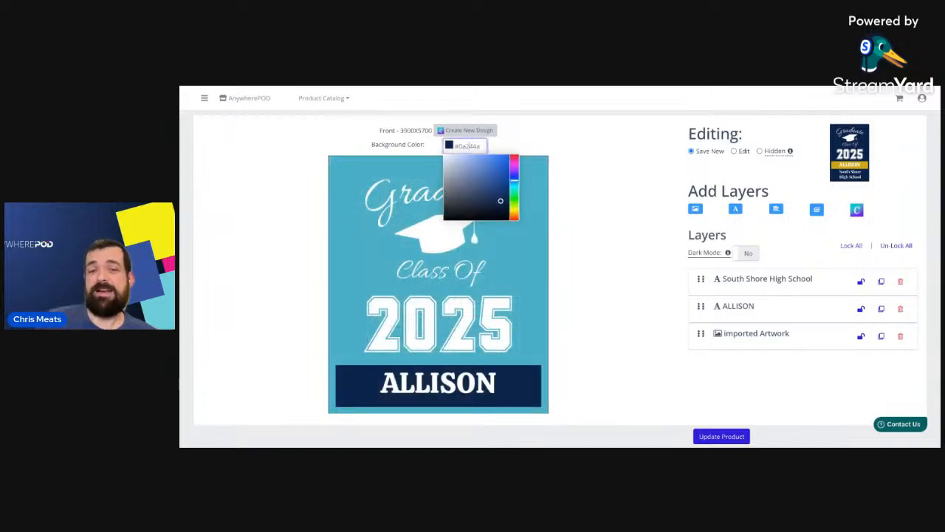
pyautogui.doubleClick(468, 145)
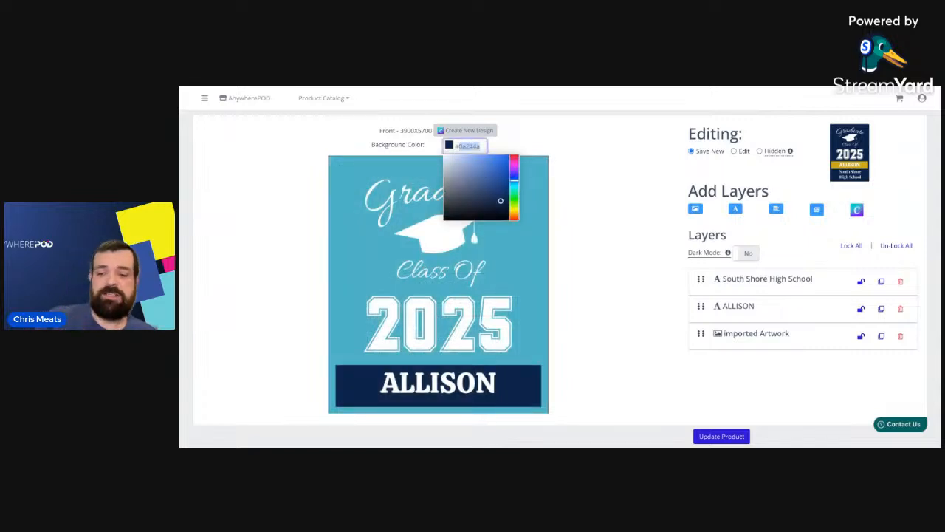
pyautogui.press('BackSpace')
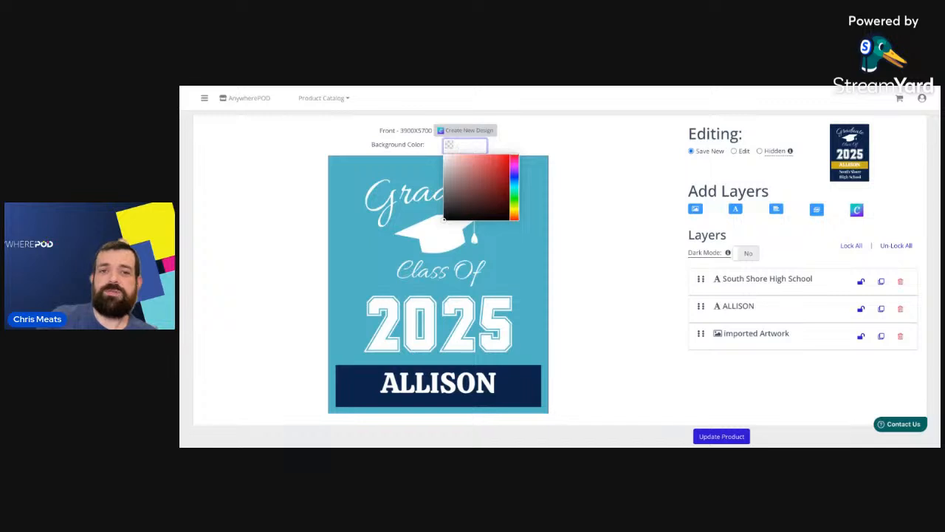
pyautogui.click(613, 190)
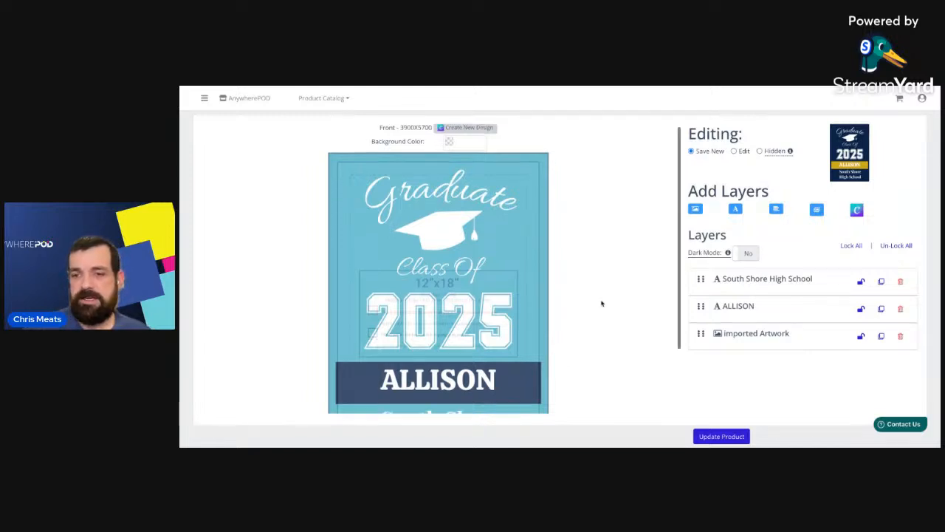
pyautogui.scroll(-1, 602, 303)
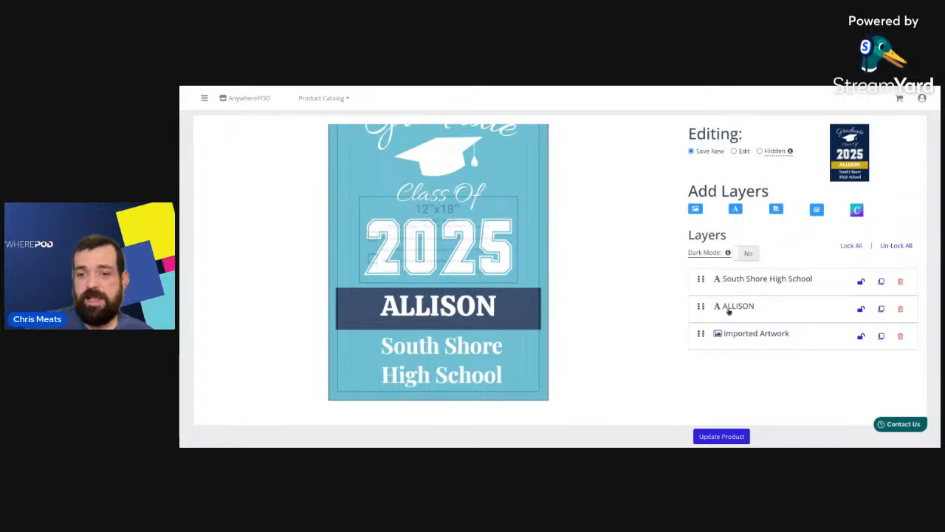
pyautogui.click(725, 440)
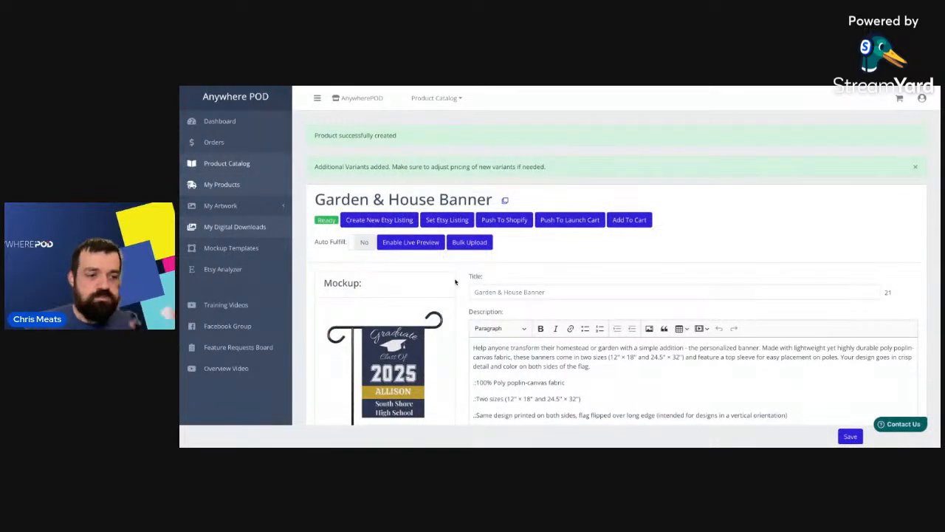
# Set the color of the unnamed 12" × 18" variant to Light Blue and save the product.
pyautogui.scroll(-2, 455, 281)
pyautogui.scroll(-4, 455, 280)
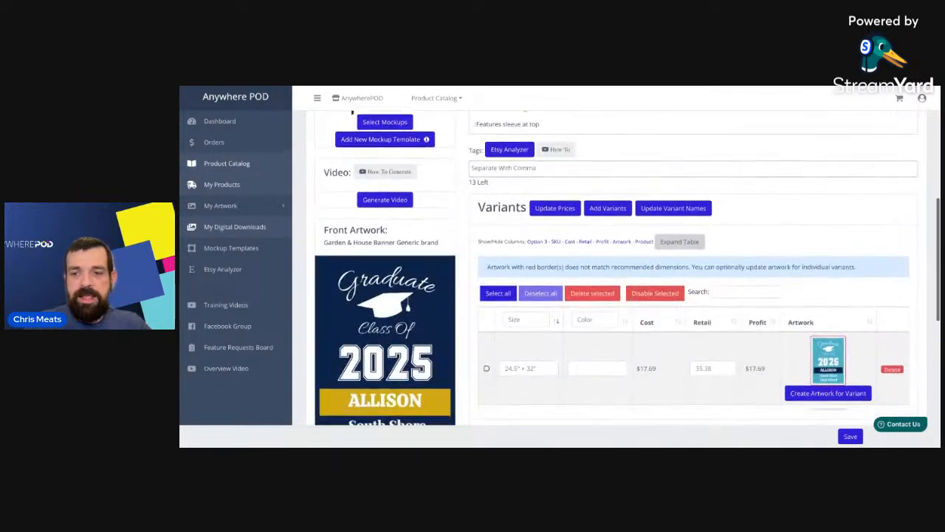
pyautogui.scroll(-1, 600, 277)
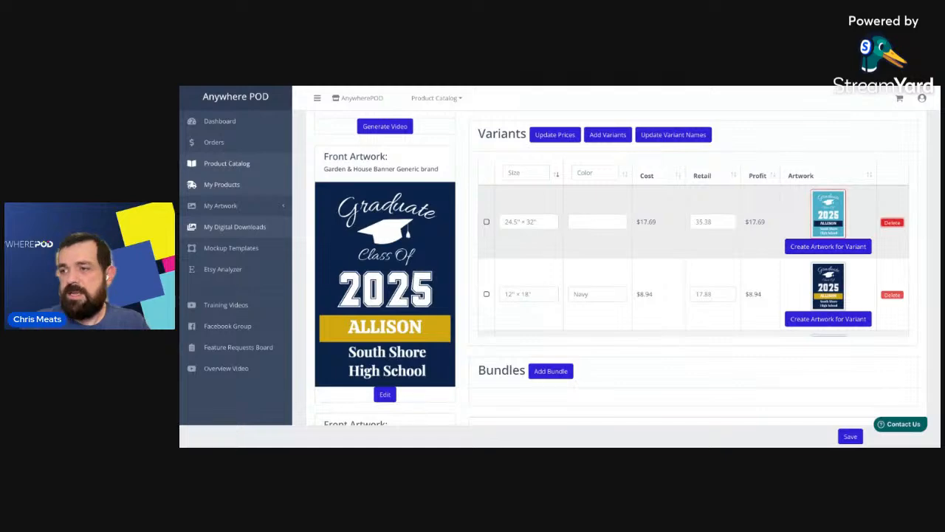
pyautogui.scroll(8, 438, 238)
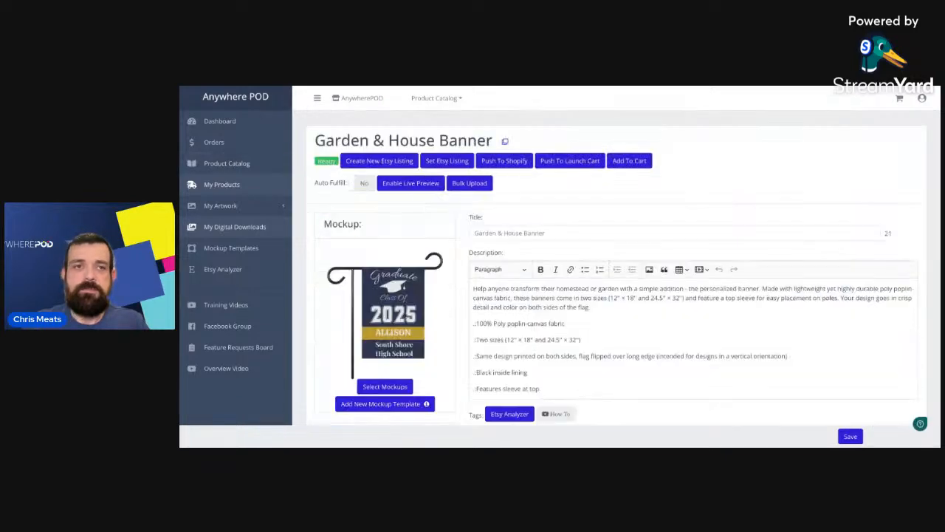
pyautogui.scroll(-8, 464, 272)
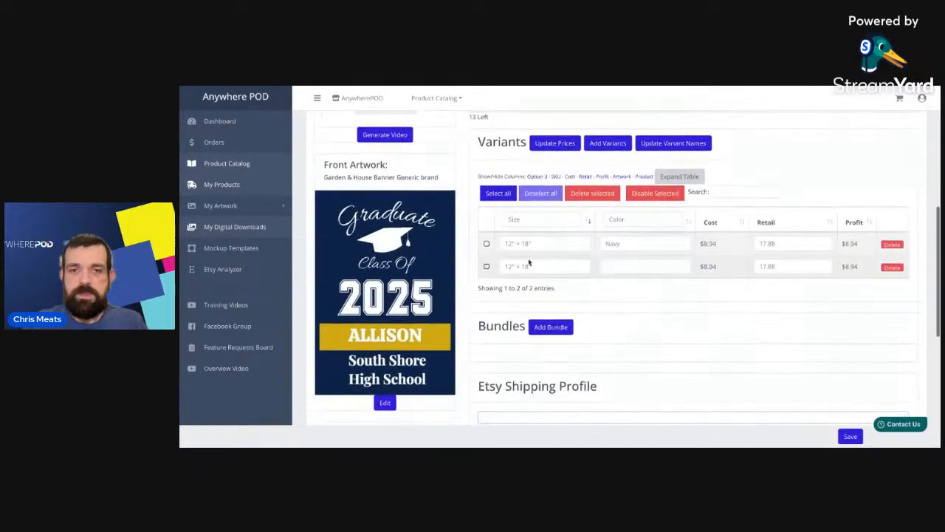
pyautogui.click(639, 269)
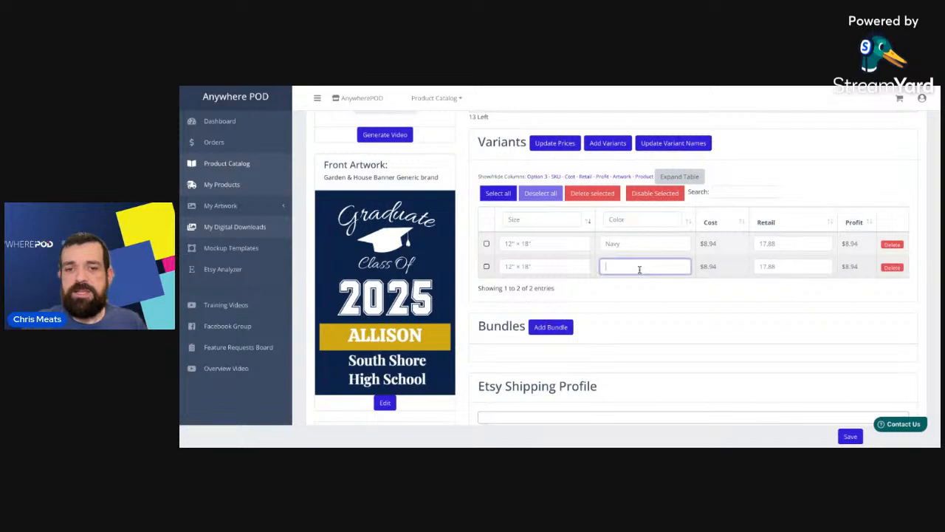
pyautogui.write('Light')
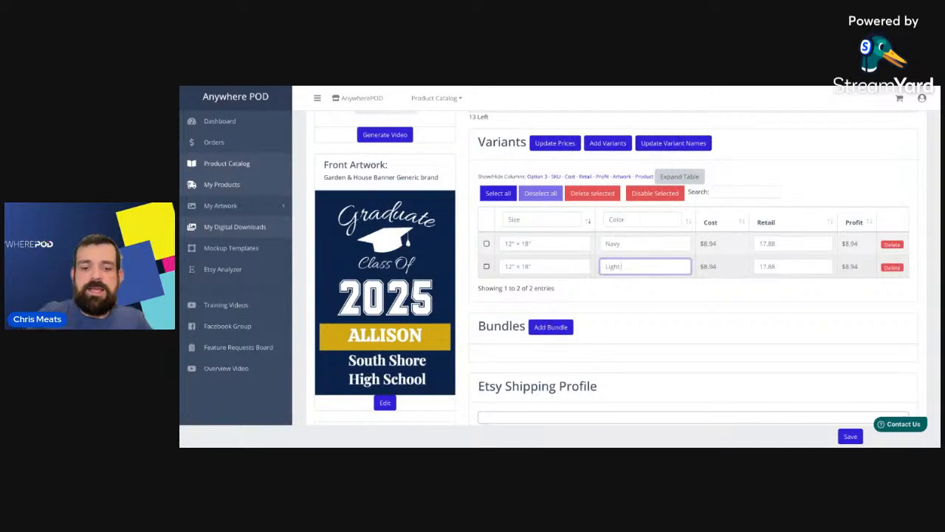
pyautogui.write(' Blue')
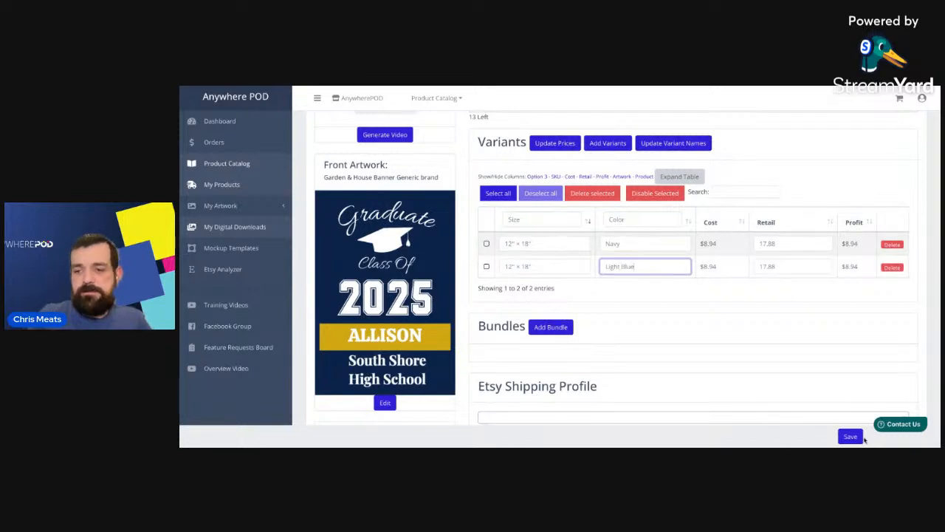
pyautogui.click(851, 436)
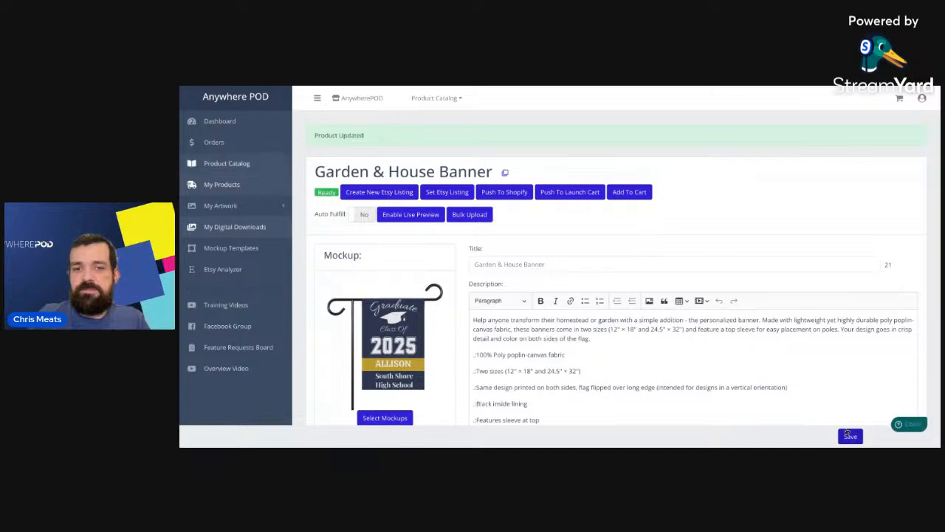
pyautogui.scroll(-3, 464, 340)
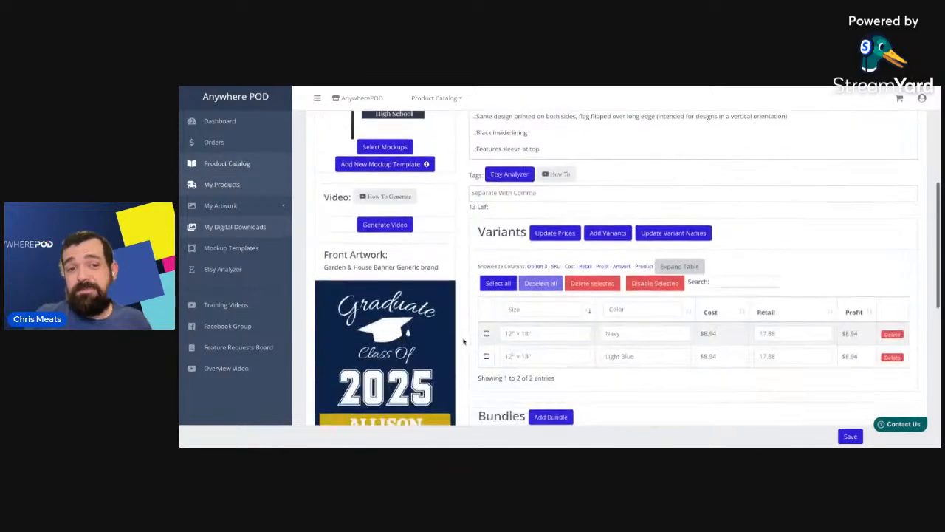
pyautogui.scroll(-2, 464, 340)
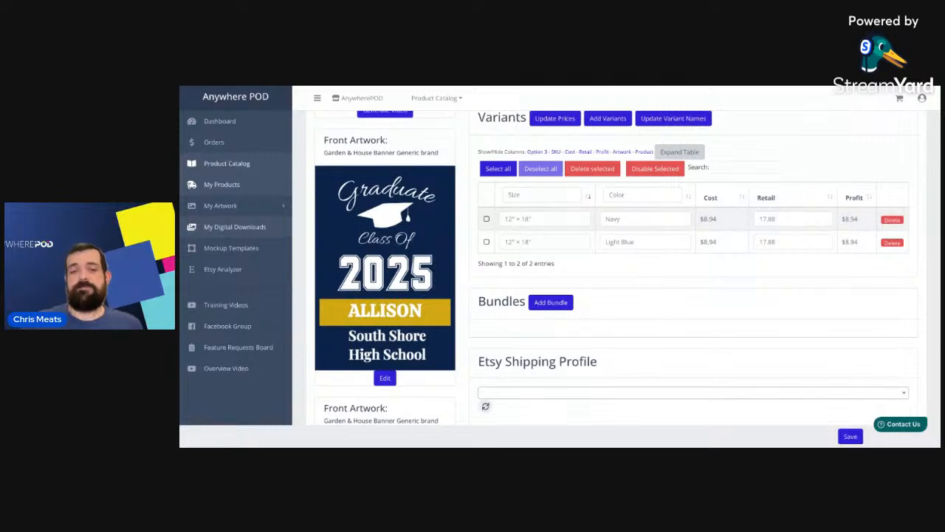
pyautogui.click(538, 224)
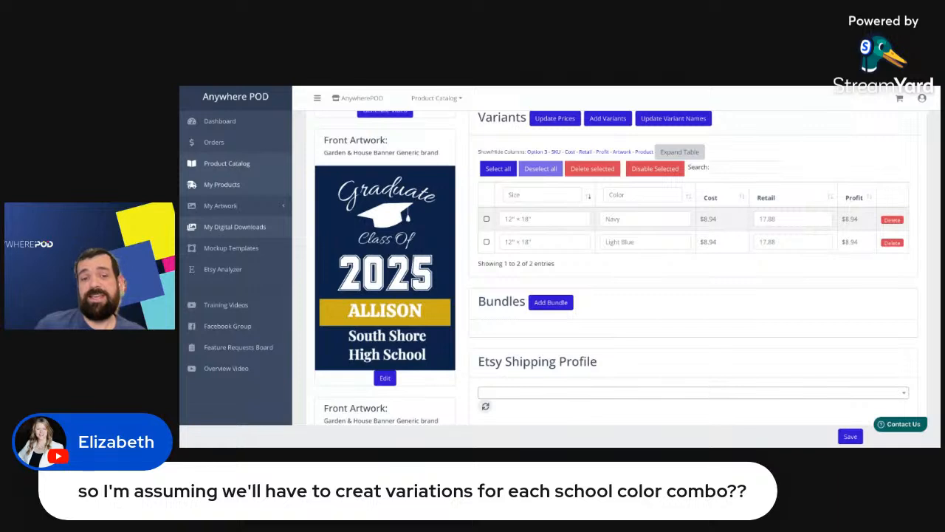
pyautogui.click(532, 218)
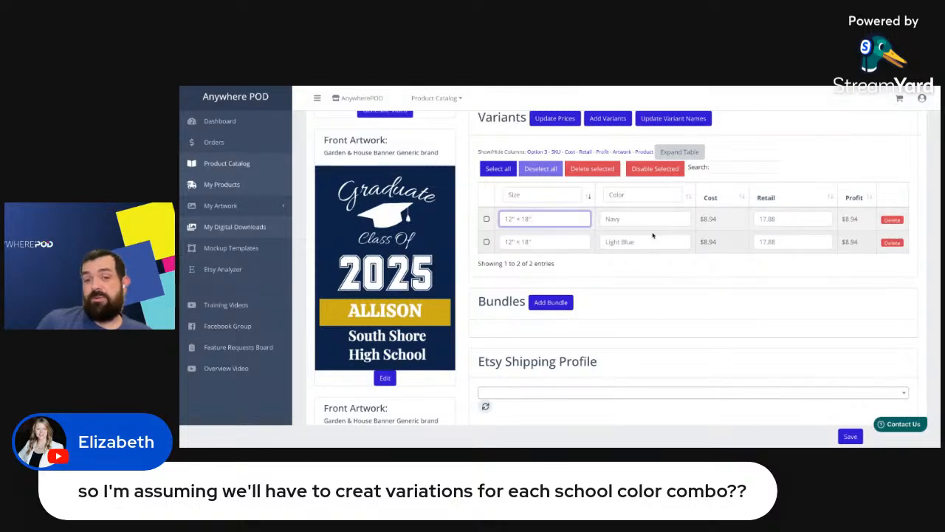
pyautogui.click(654, 258)
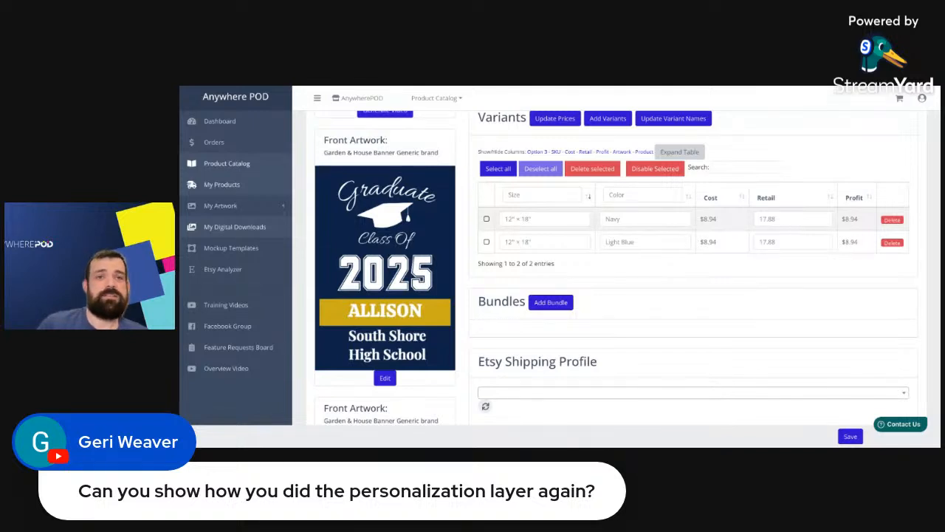
# Switch to Canva and open page 3 of the New Graduate design, which holds the personalization text, for editing.
pyautogui.hotkey('ctrl', 'Tab')
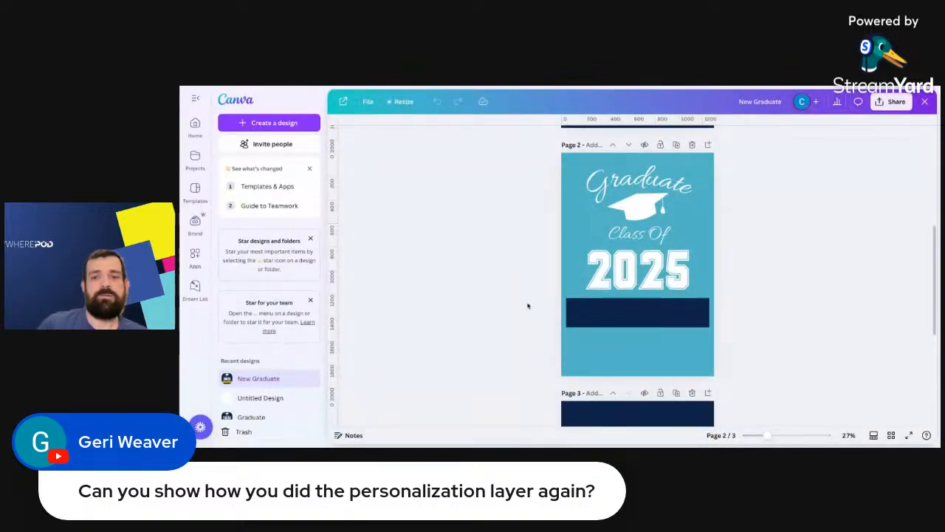
pyautogui.scroll(-3, 529, 308)
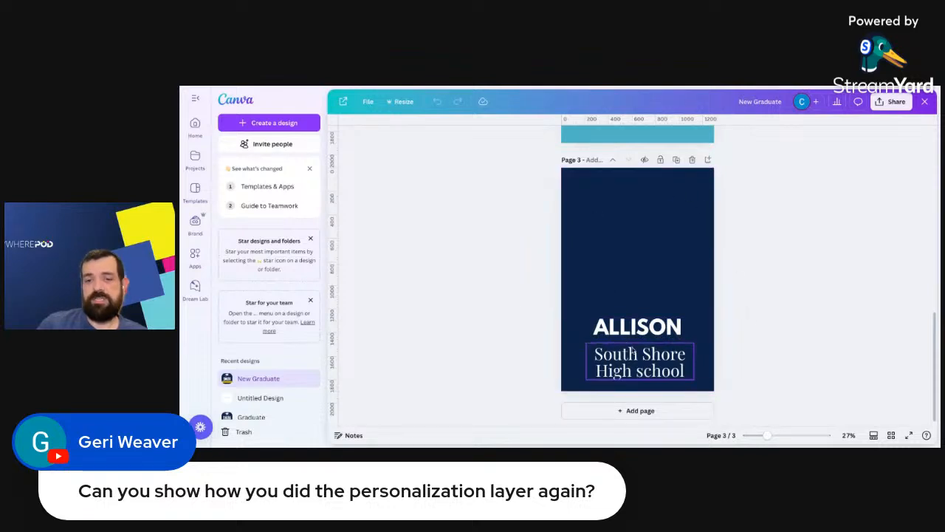
pyautogui.click(624, 248)
# Try white and black as the background color of page 3, and set it back to navy.
pyautogui.click(555, 199)
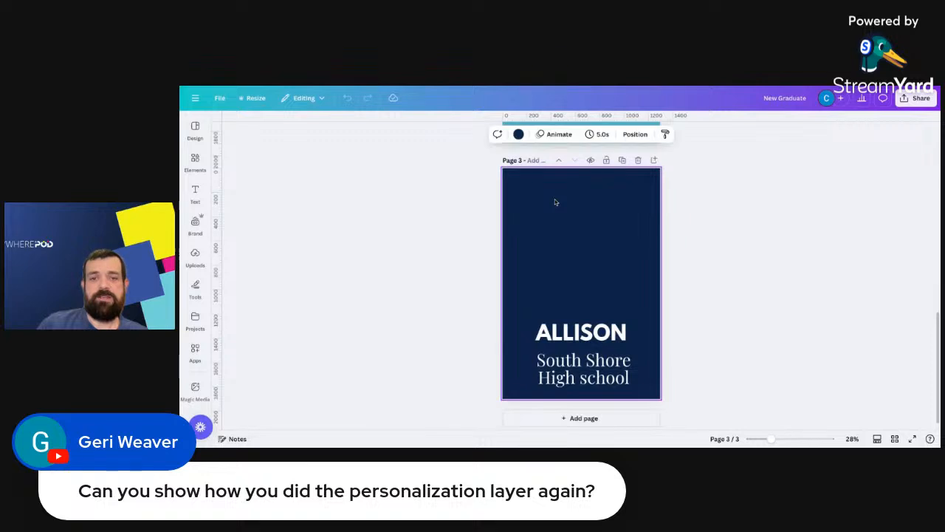
pyautogui.click(519, 134)
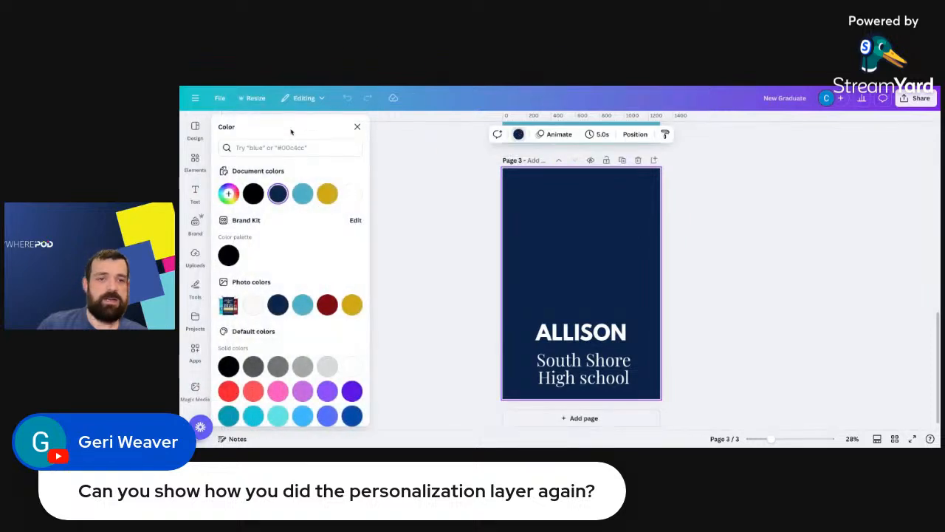
pyautogui.click(351, 194)
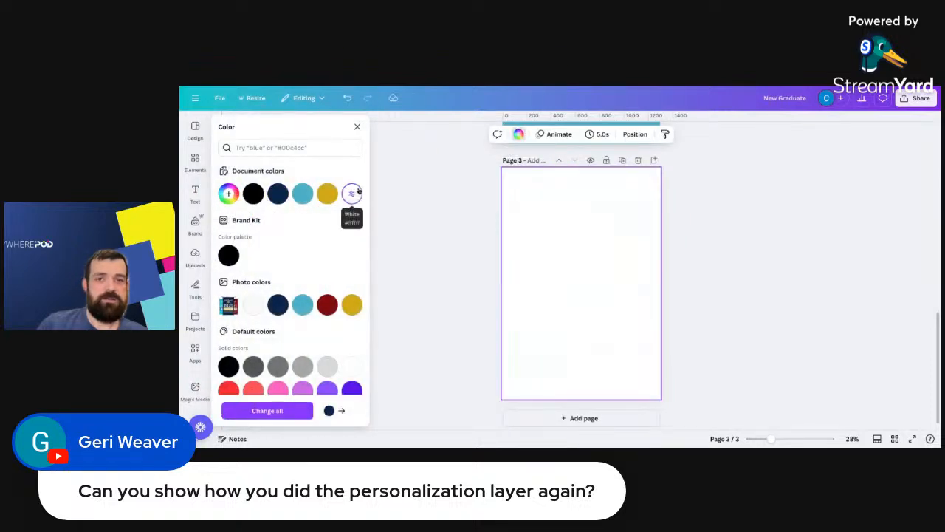
pyautogui.click(253, 194)
pyautogui.click(278, 193)
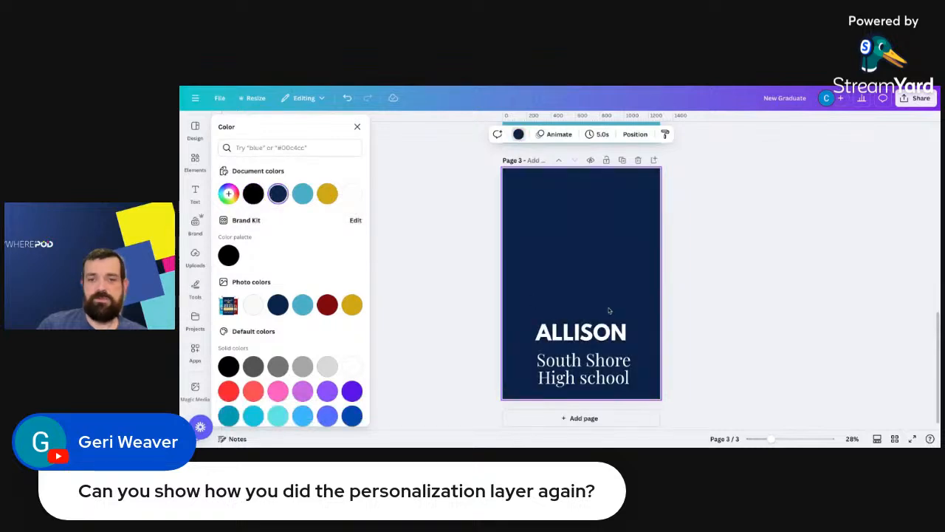
# Switch to AnywherePOD, search the product catalog for "garden" and start designing the Garden & House Banner.
pyautogui.click(456, 199)
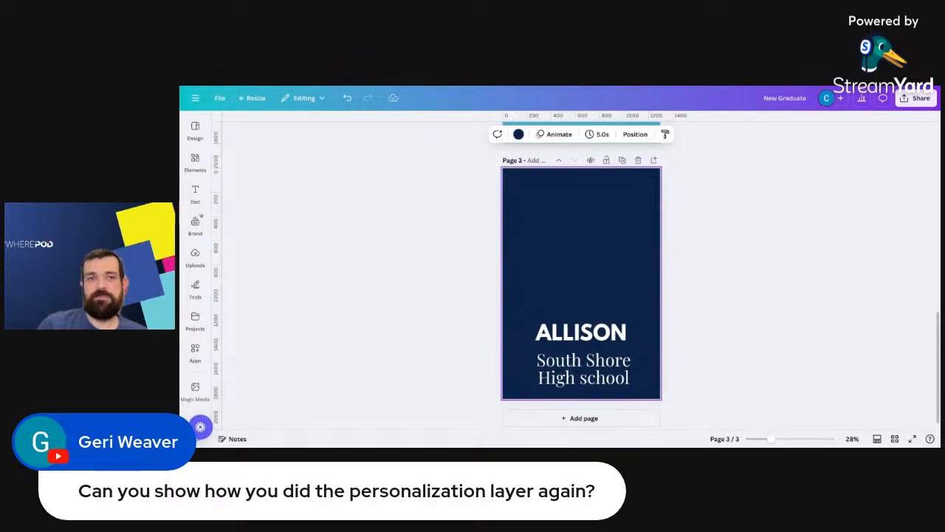
pyautogui.hotkey('ctrl', 'Tab')
pyautogui.scroll(1, 439, 131)
pyautogui.click(431, 102)
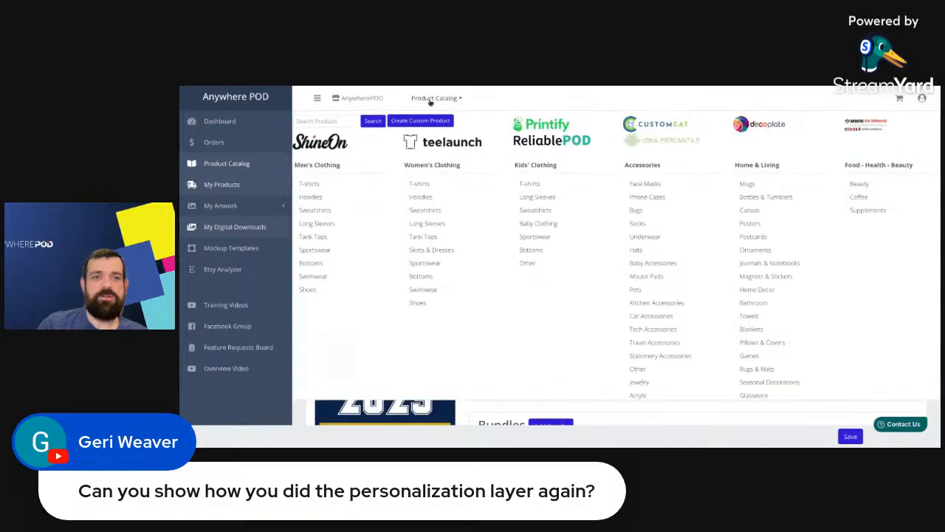
pyautogui.click(334, 120)
pyautogui.write('gal')
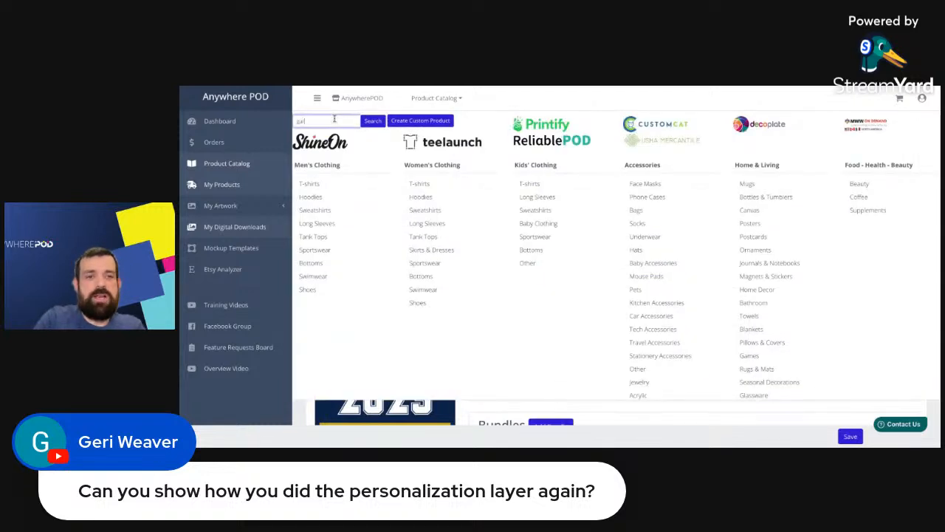
pyautogui.write('den')
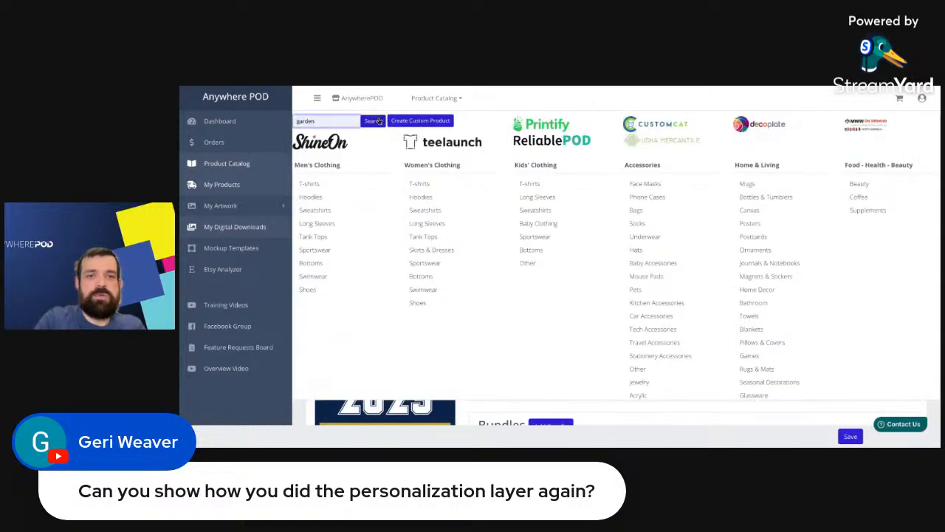
pyautogui.click(378, 122)
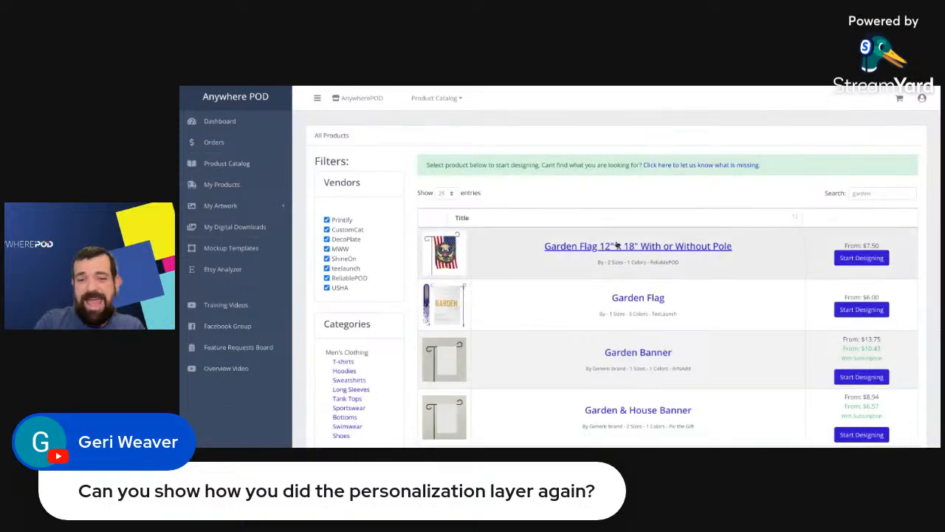
pyautogui.scroll(-3, 739, 244)
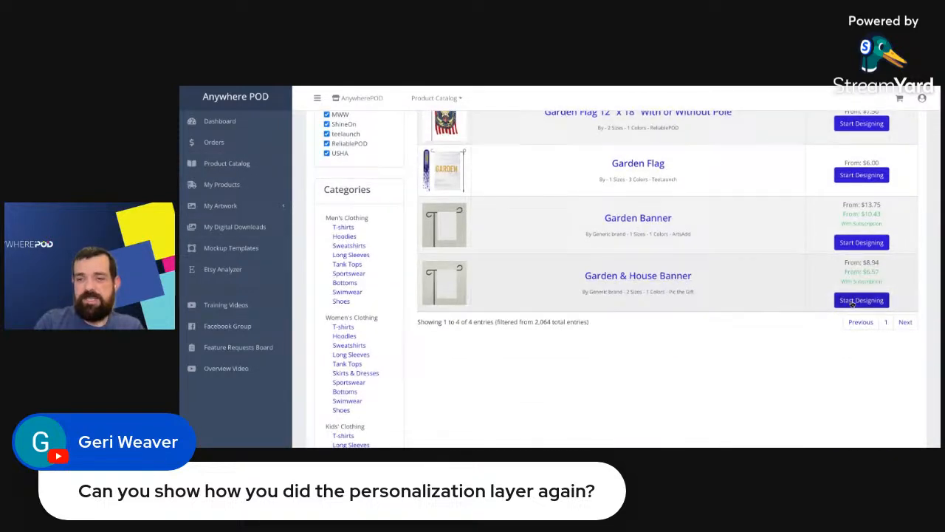
pyautogui.click(885, 299)
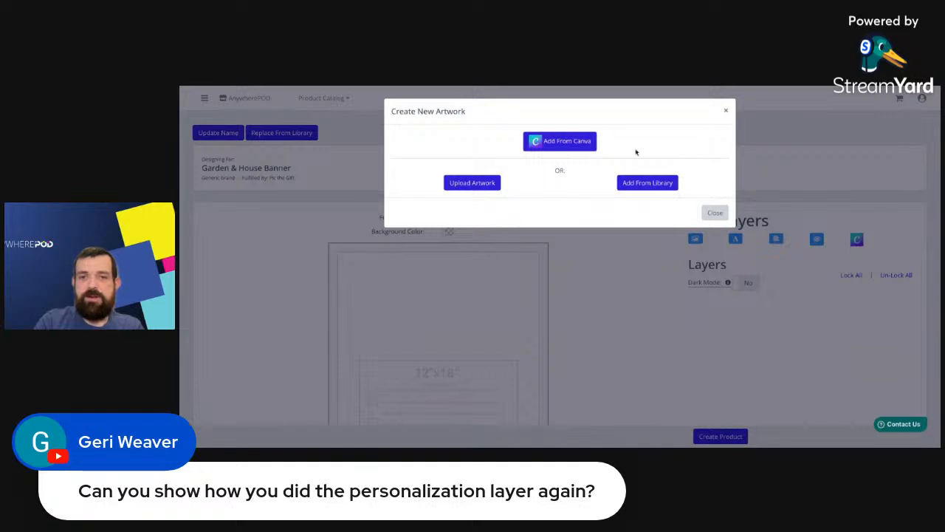
# Import page 3 of the New Graduate design from Canva as separate layers for the banner artwork.
pyautogui.click(542, 143)
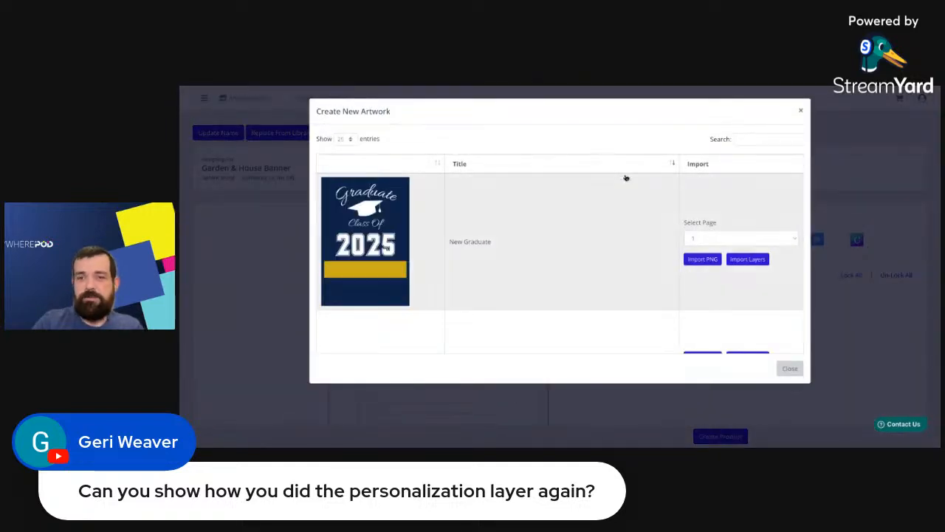
pyautogui.click(741, 239)
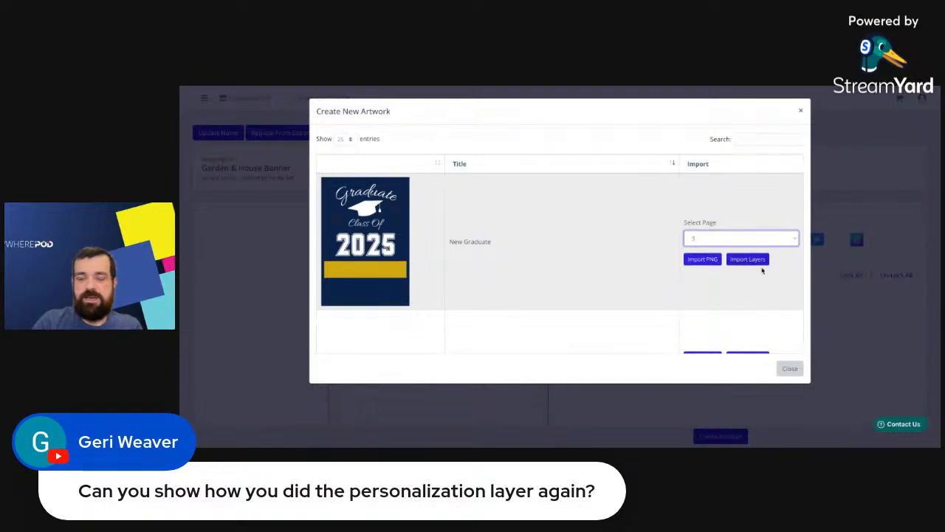
pyautogui.click(753, 260)
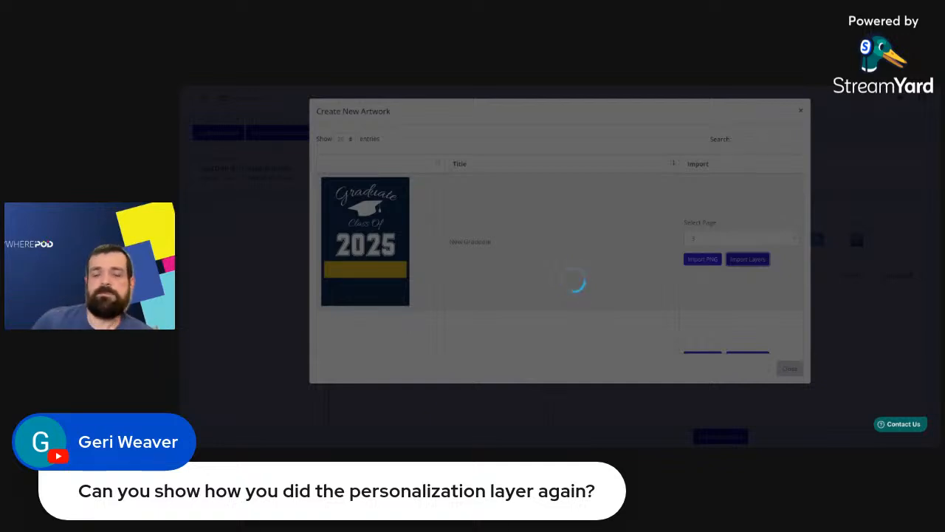
pyautogui.scroll(-2, 574, 308)
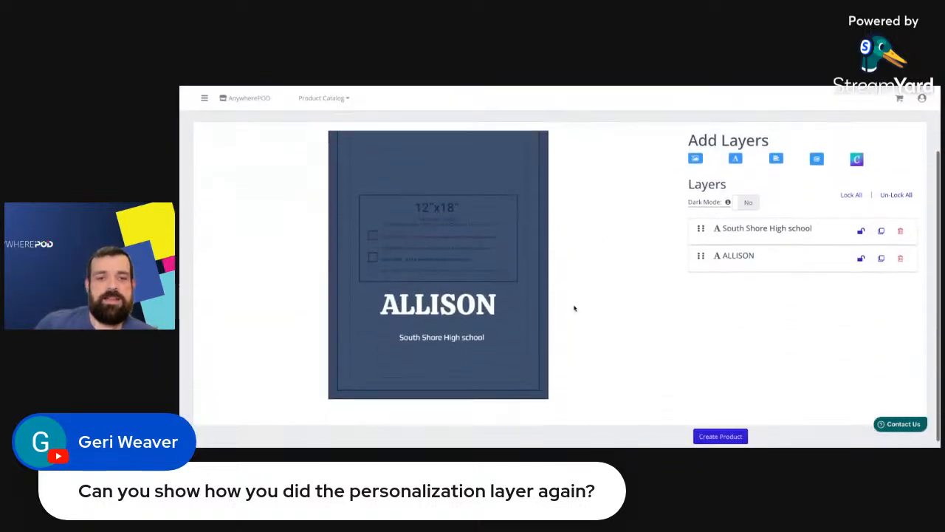
# Make the graduate's name text layer personalizable and open the settings of the South Shore High school text layer.
pyautogui.click(450, 296)
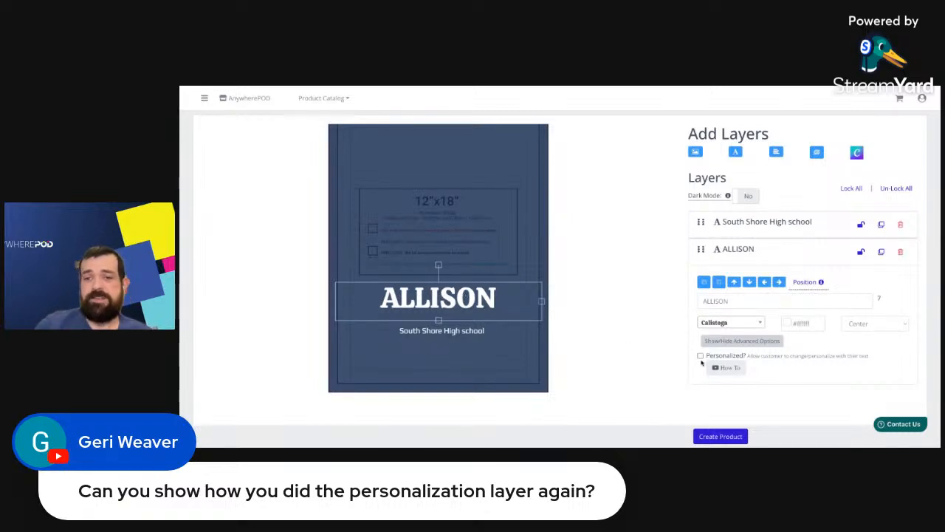
pyautogui.click(700, 357)
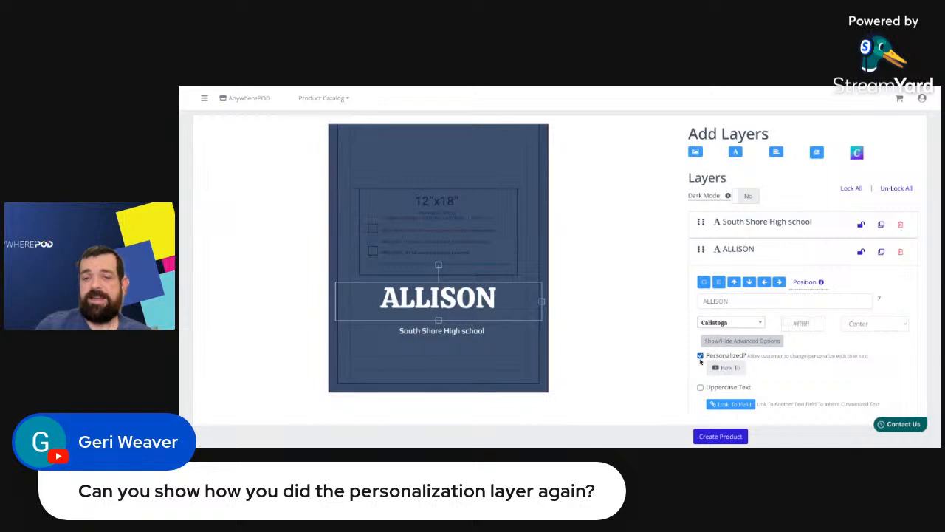
pyautogui.click(724, 221)
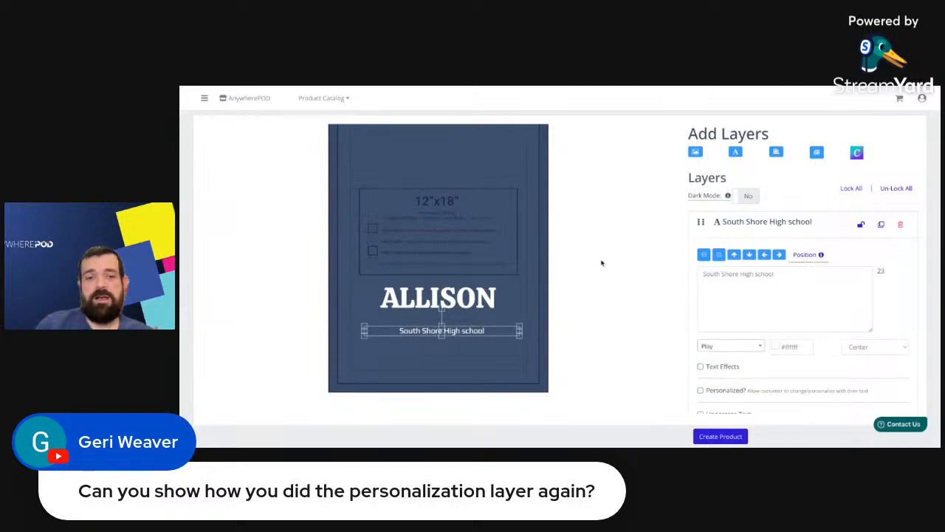
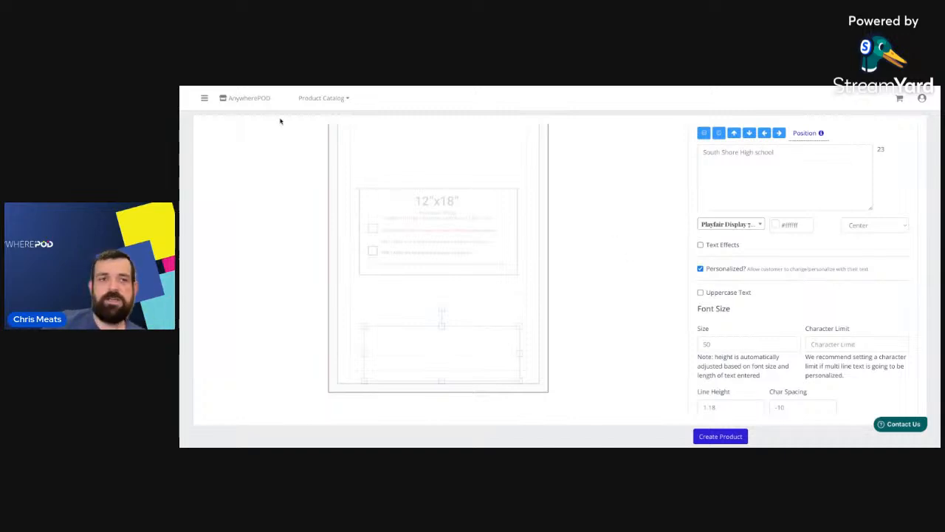
# Open the first Garden & House Banner in the list of saved products.
pyautogui.click(205, 99)
pyautogui.click(250, 188)
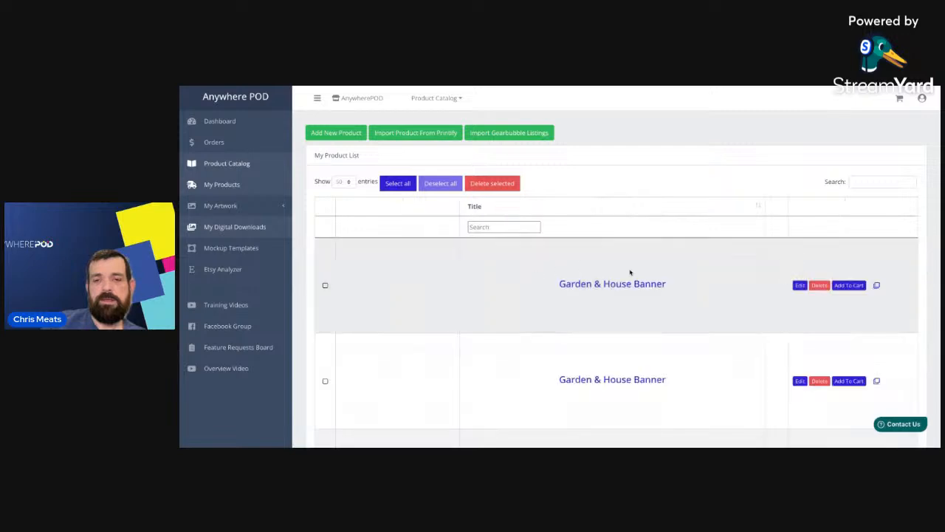
pyautogui.click(610, 283)
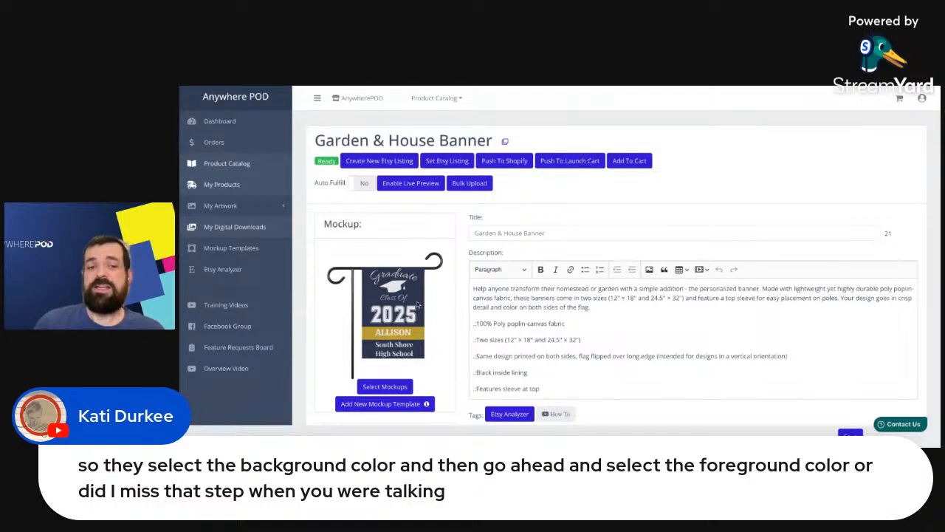
# Review the banner's variants by sorting them by size and by color.
pyautogui.scroll(-1, 417, 303)
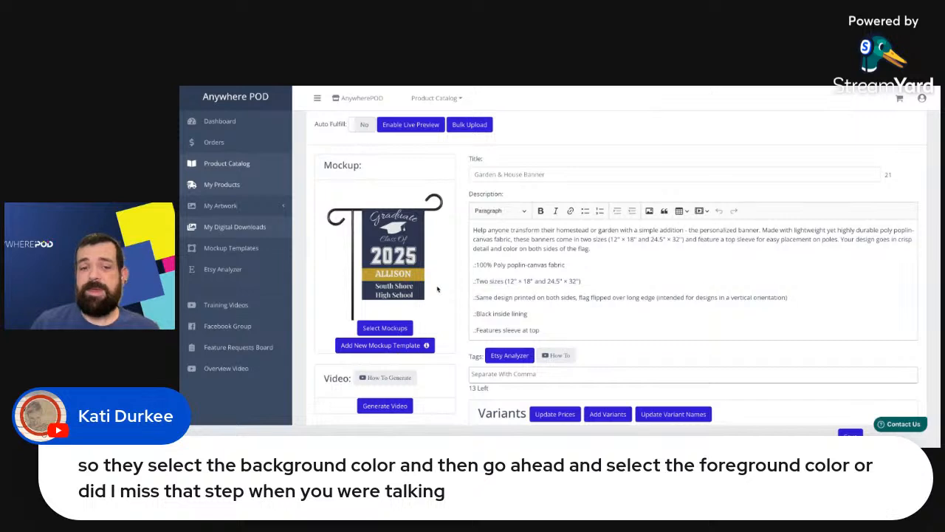
pyautogui.scroll(-3, 438, 290)
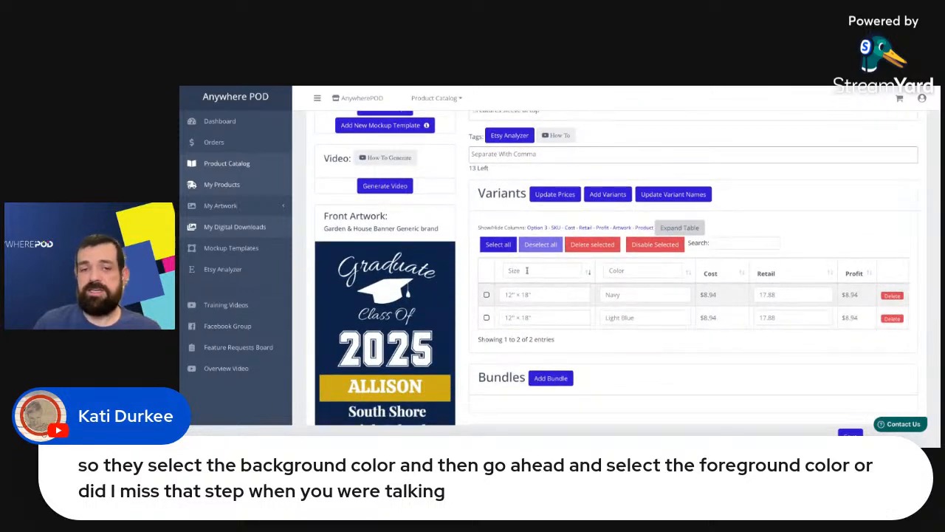
pyautogui.click(522, 271)
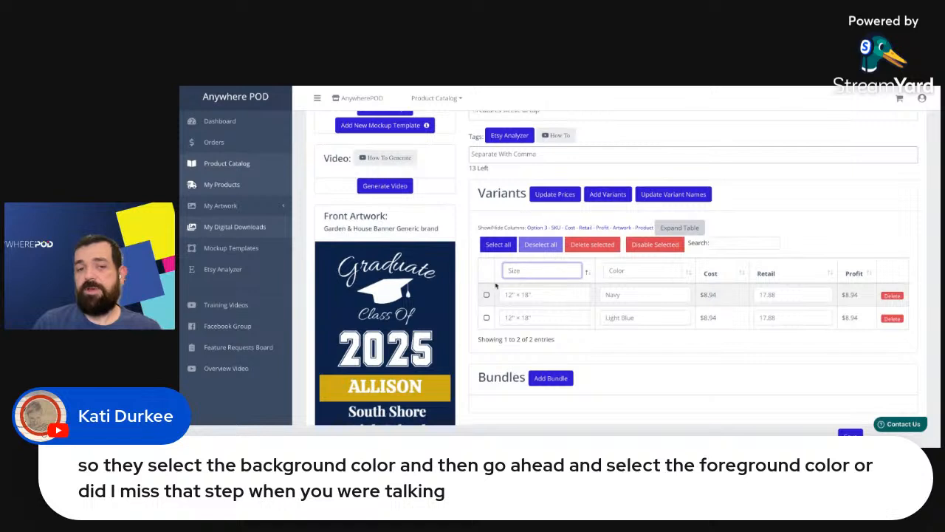
pyautogui.click(616, 270)
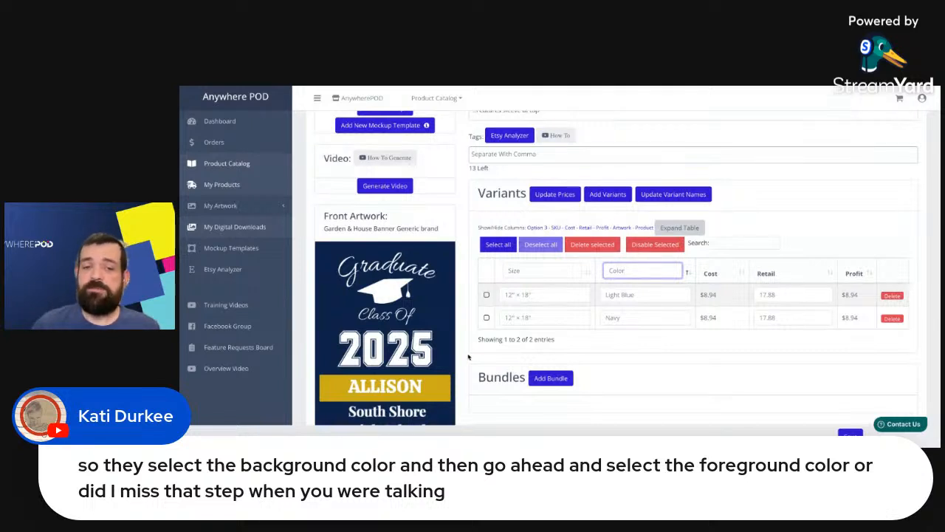
pyautogui.click(468, 358)
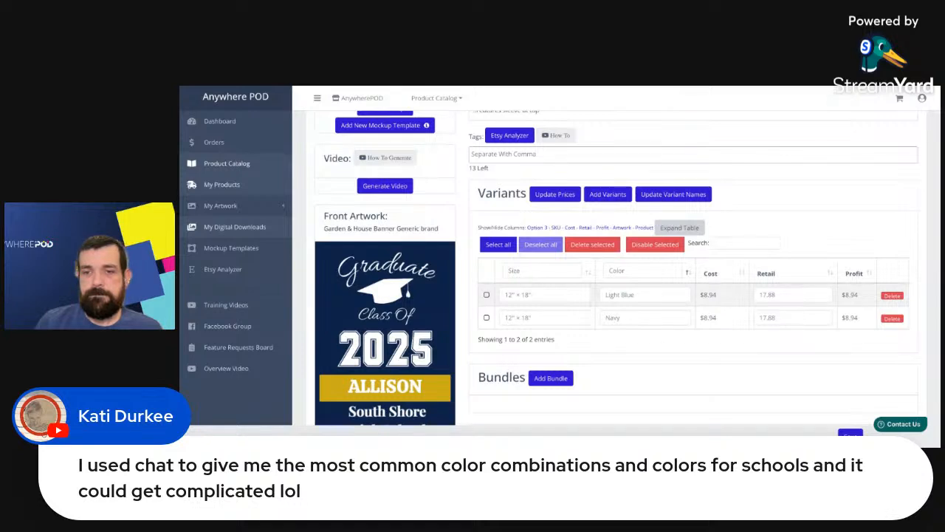
# Switch to the Etsy flag listings and examine one's cap color instruction and the other's background and accent color choices.
pyautogui.hotkey('ctrl', 'Tab')
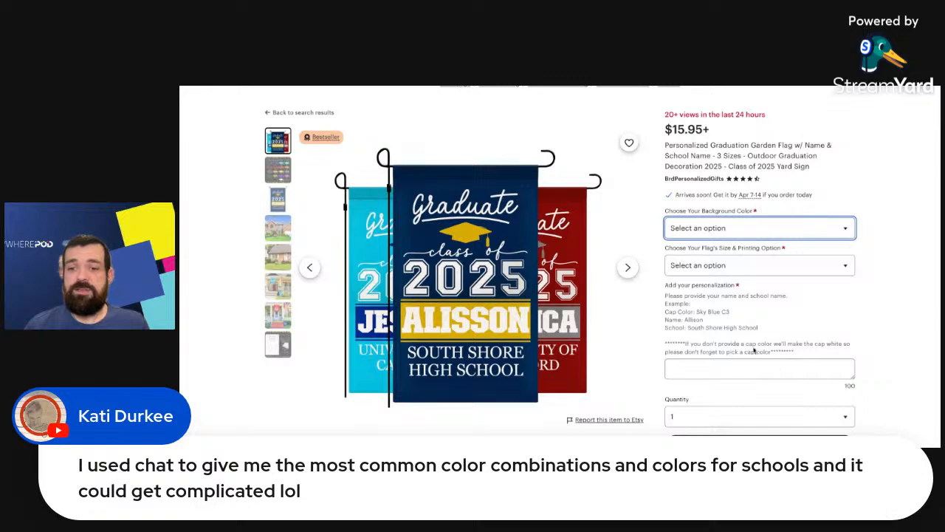
pyautogui.moveTo(792, 352); pyautogui.dragTo(715, 352)
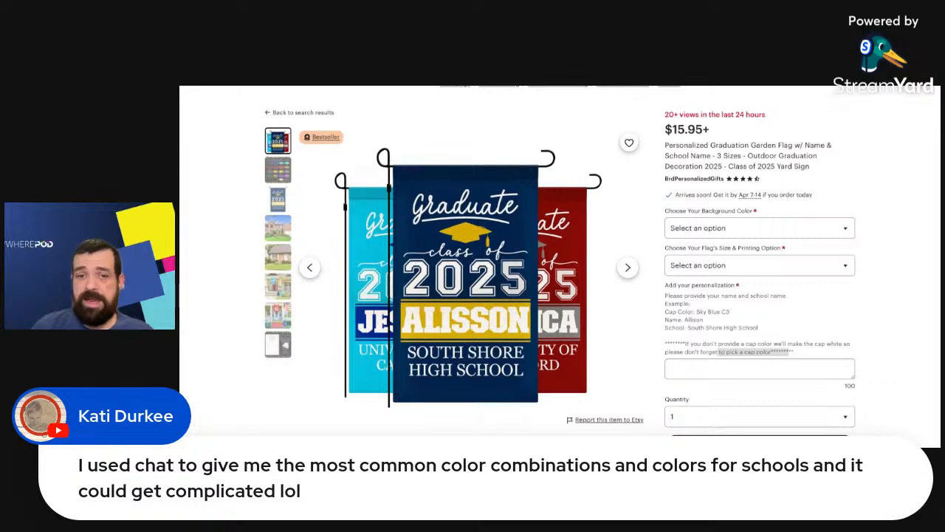
pyautogui.hotkey('ctrl', 'Tab')
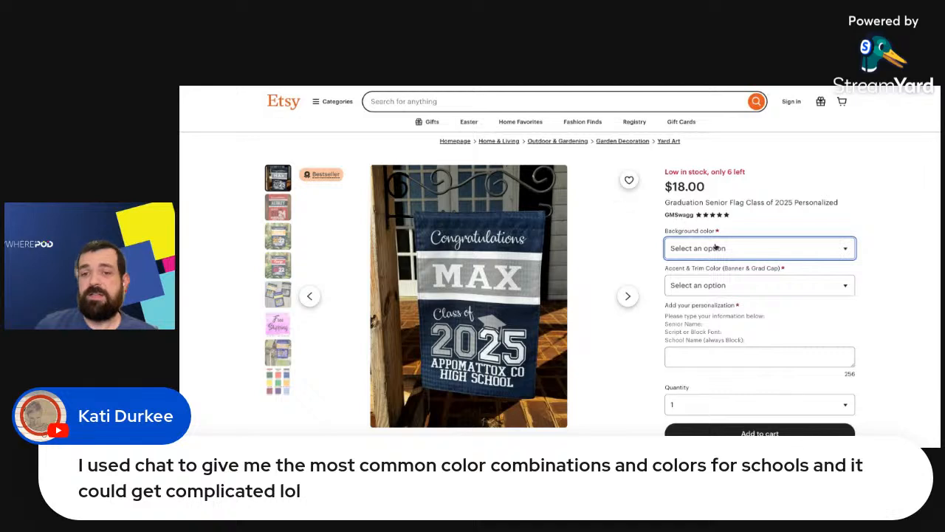
pyautogui.click(731, 289)
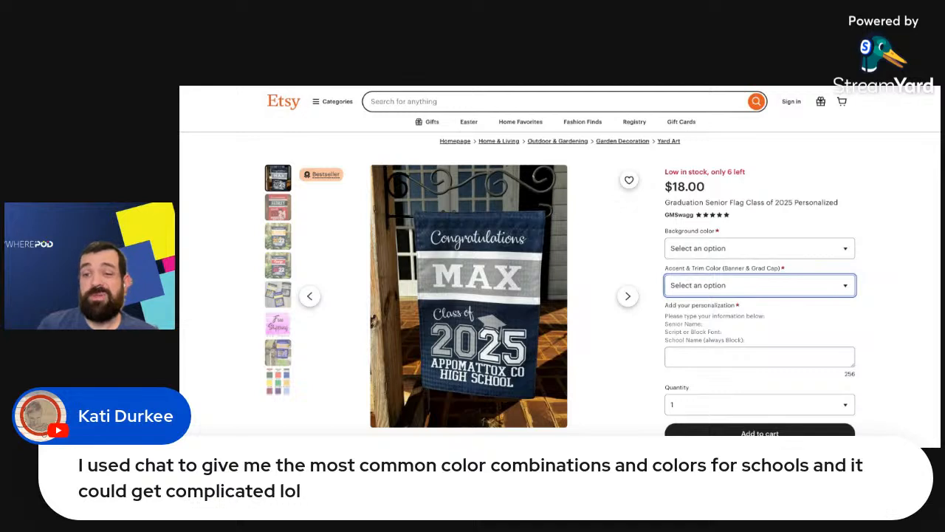
pyautogui.click(717, 251)
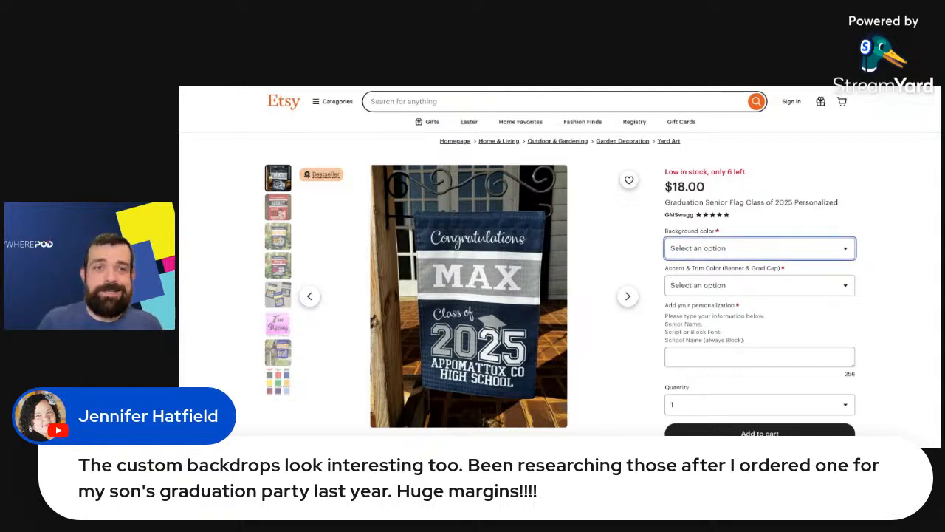
# Return to AnywherePOD and change the active store to Brand new.
pyautogui.hotkey('ctrl', 'shift', 'Tab')
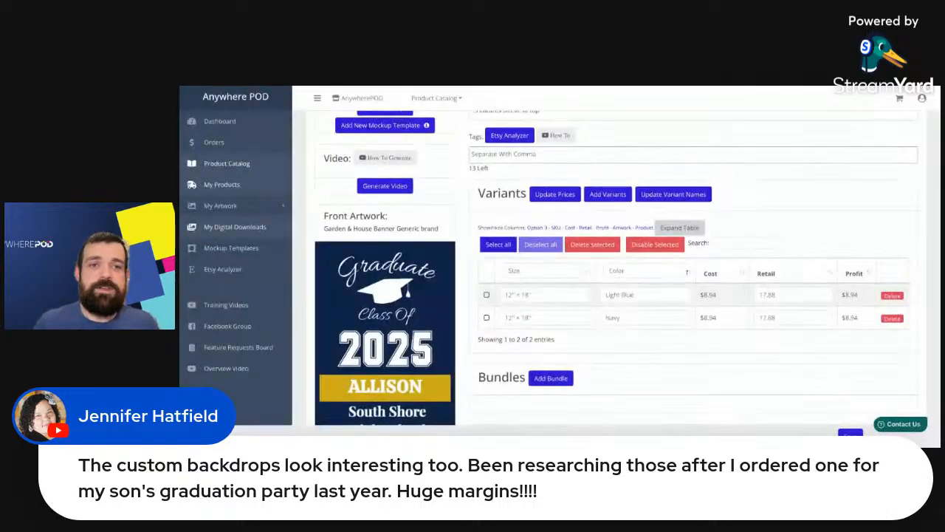
pyautogui.scroll(4, 460, 124)
pyautogui.scroll(-1, 459, 124)
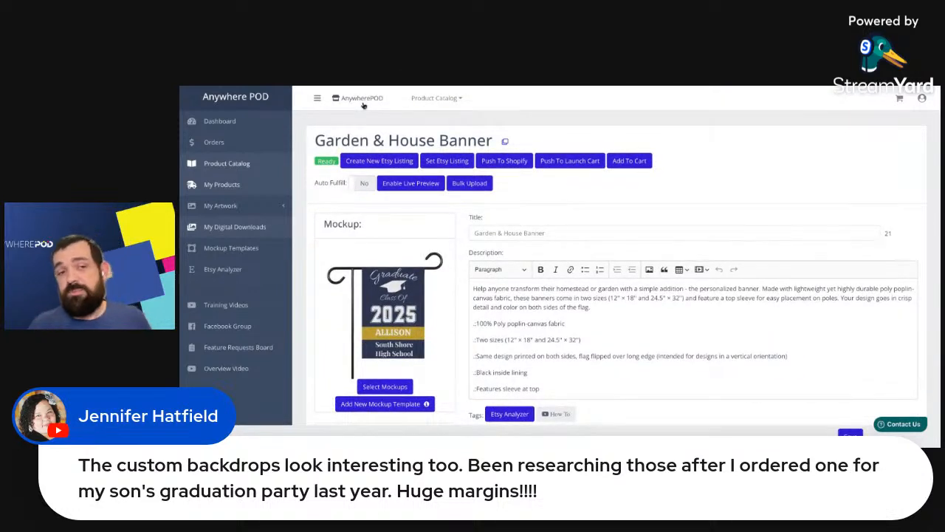
pyautogui.click(358, 97)
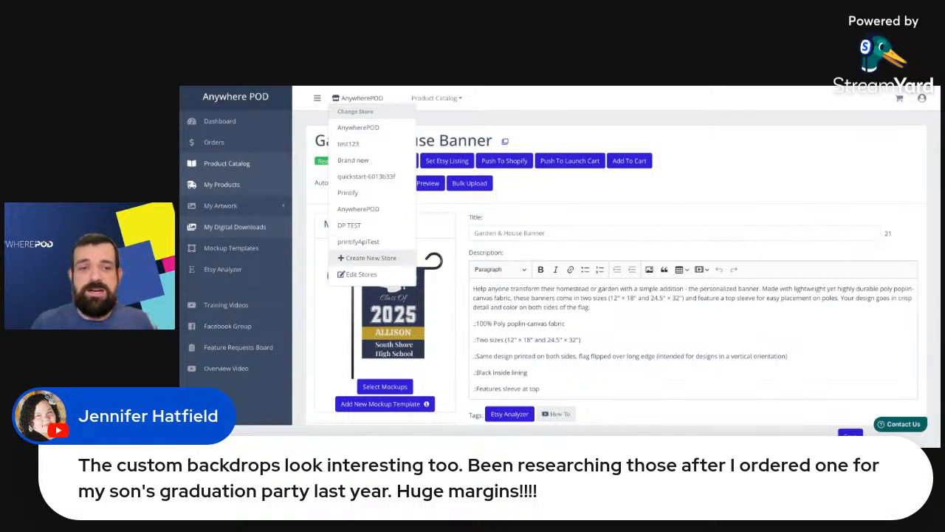
pyautogui.click(360, 167)
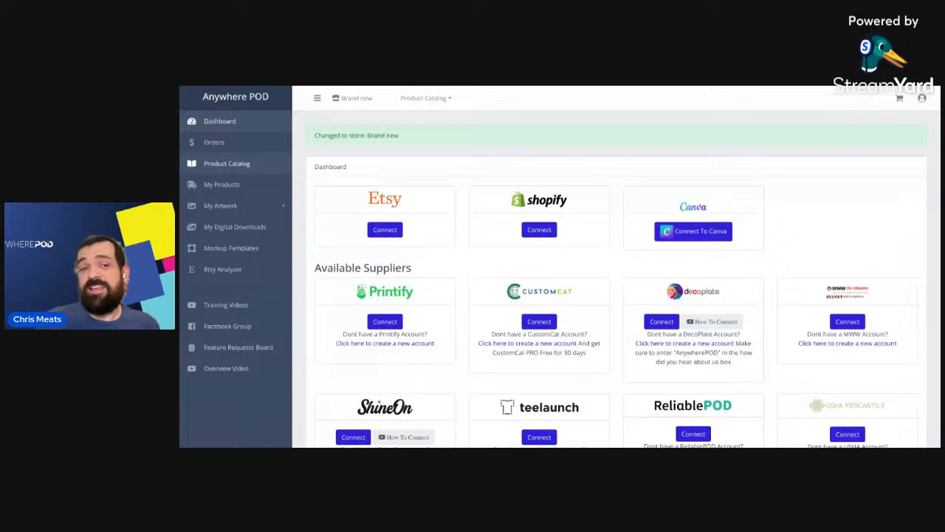
pyautogui.click(316, 99)
pyautogui.click(204, 101)
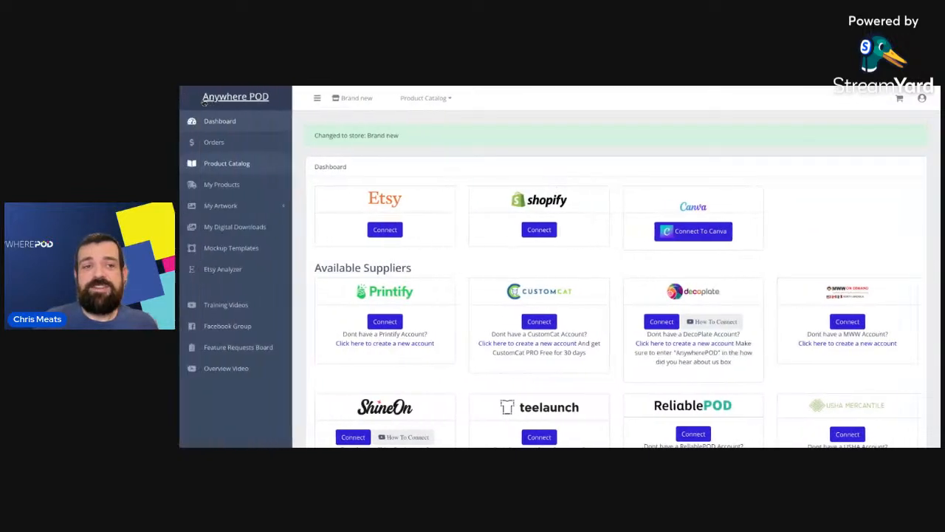
# Search the product catalog for "mason" and examine the Mason Jar's details and print provider.
pyautogui.click(421, 98)
pyautogui.click(340, 119)
pyautogui.write('mason')
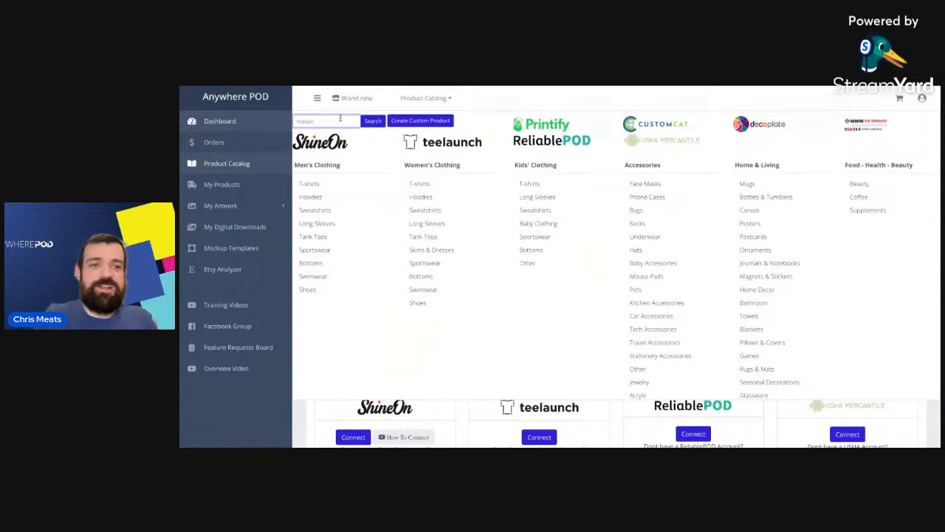
pyautogui.press('Return')
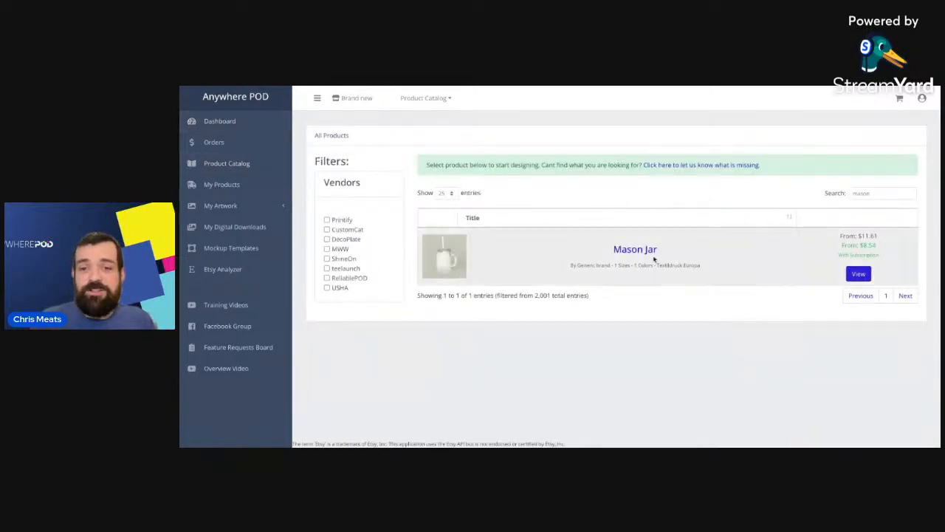
pyautogui.click(642, 252)
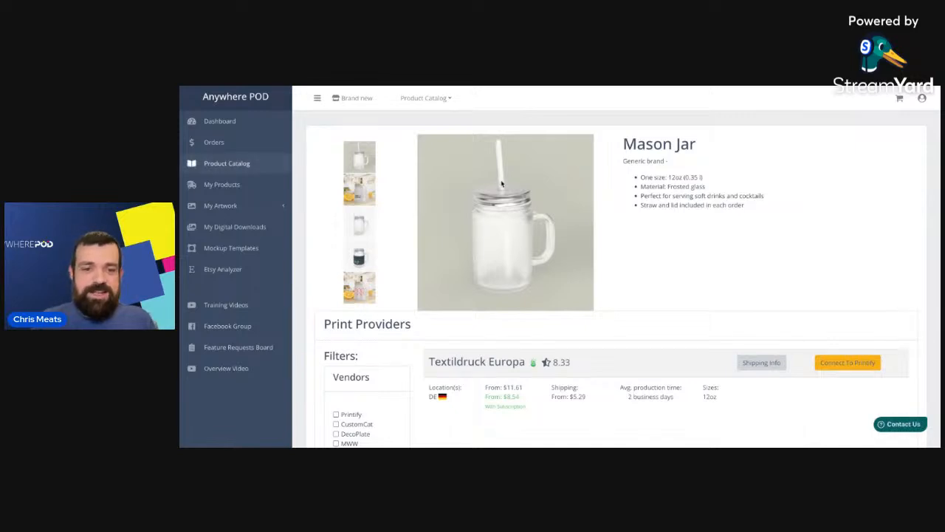
pyautogui.scroll(-3, 529, 290)
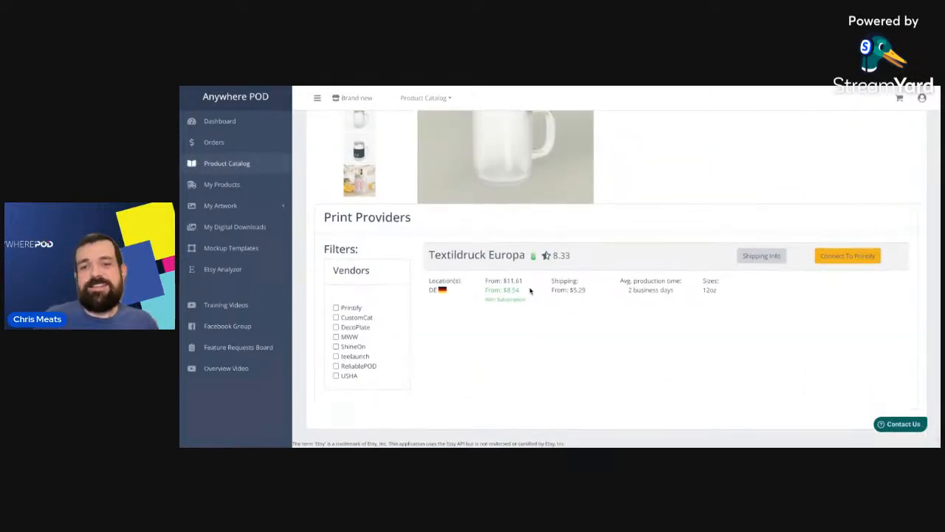
pyautogui.scroll(3, 529, 290)
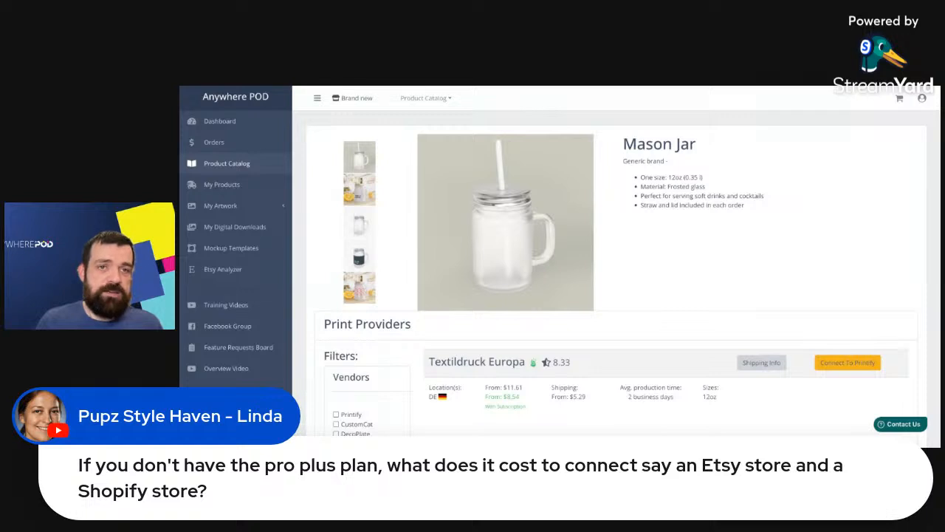
# Change the active store back to AnywherePOD and open the first Garden & House Banner in the saved products.
pyautogui.click(354, 98)
pyautogui.click(348, 127)
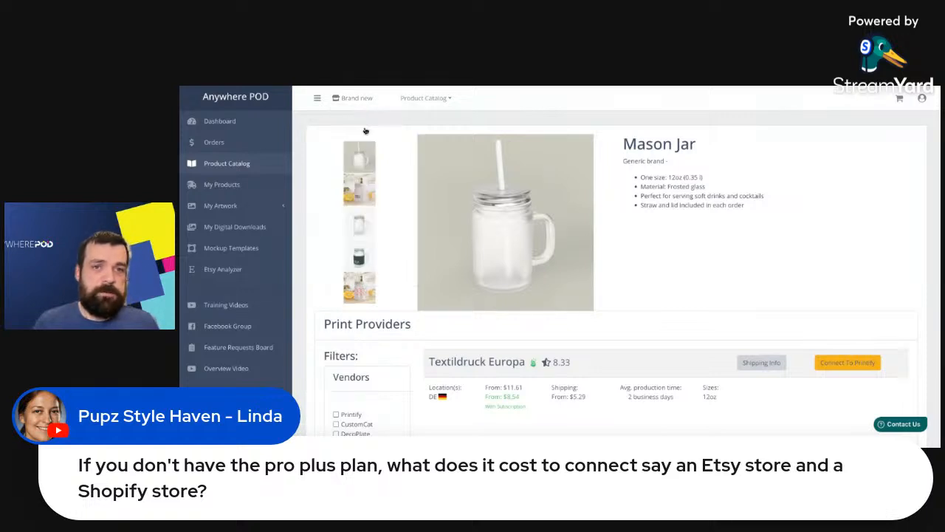
pyautogui.click(234, 185)
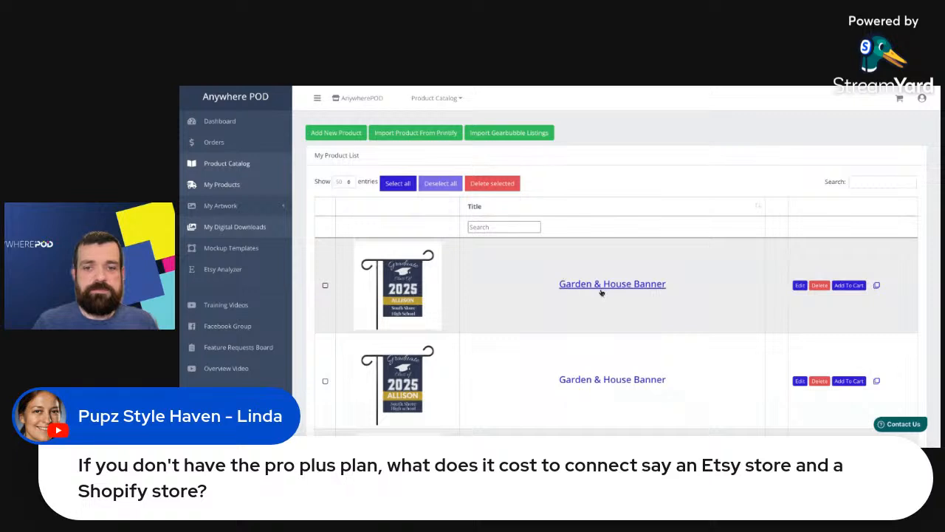
pyautogui.click(602, 291)
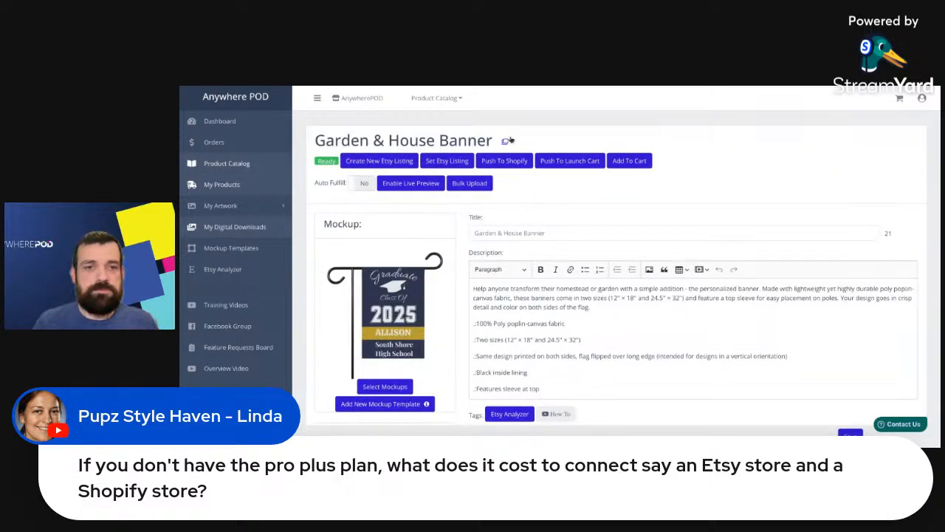